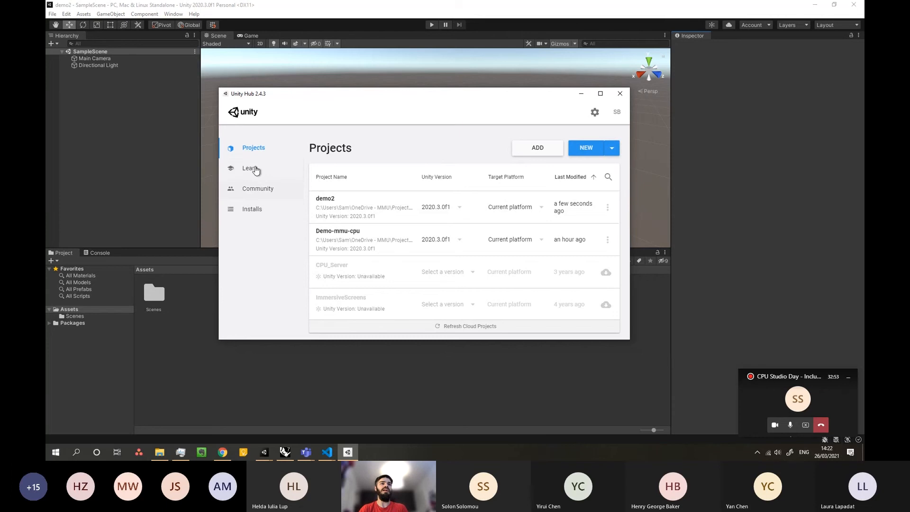
Look through the Learn resources and the installed Unity versions, and return to the project list.
click(263, 171)
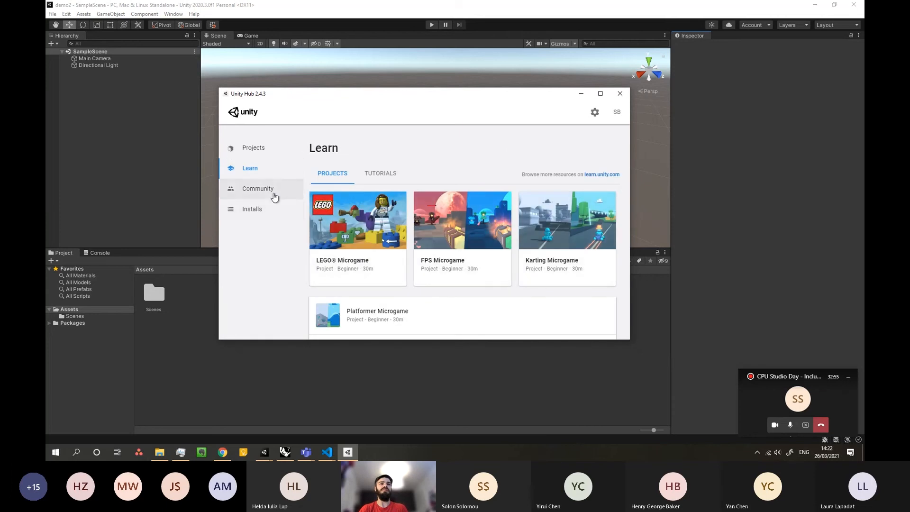
click(265, 213)
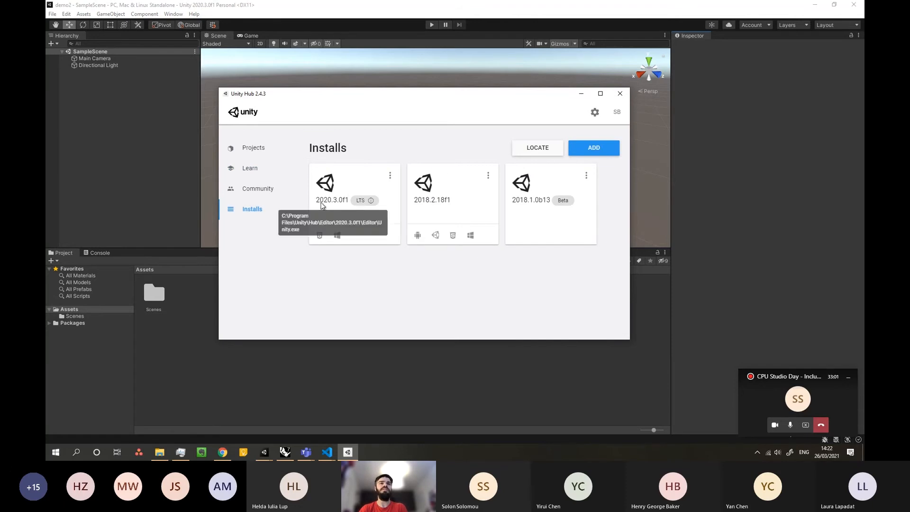
click(249, 149)
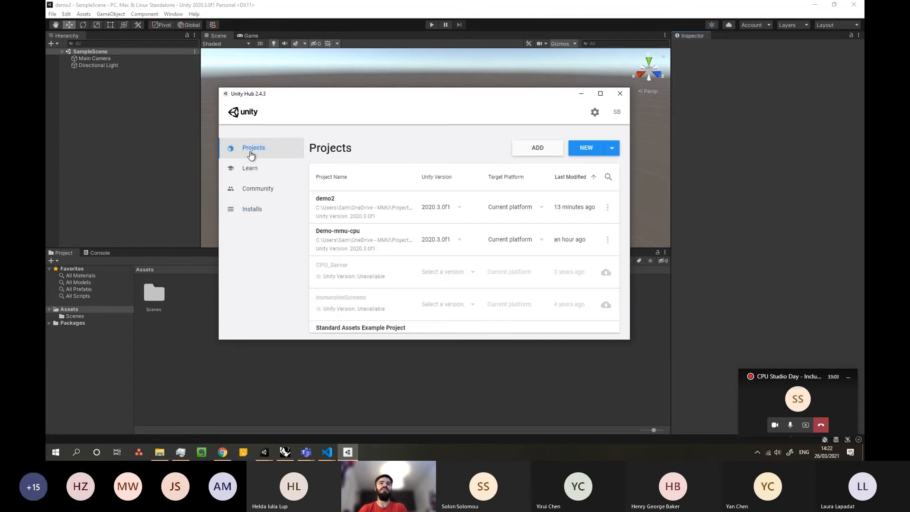
Create a new project named "Demo 02" with Unity 2020.3.0f1 and the 3D template.
click(612, 150)
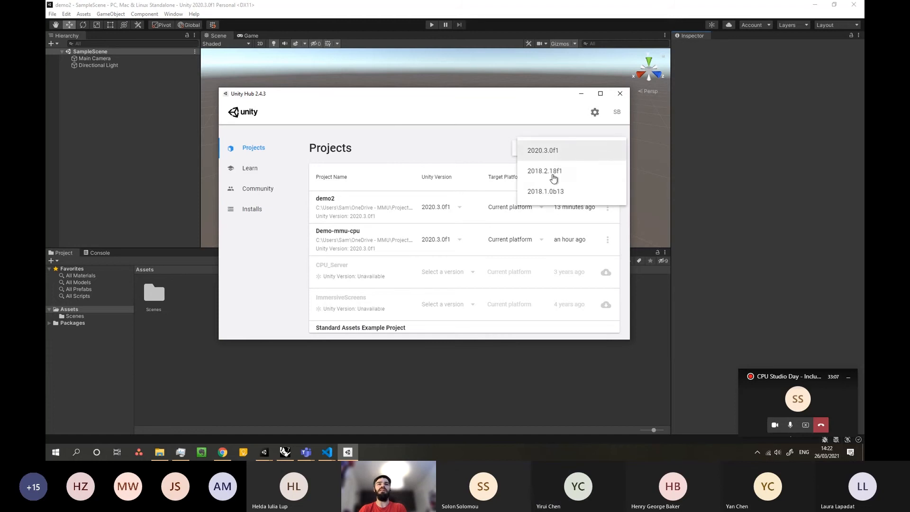
click(541, 156)
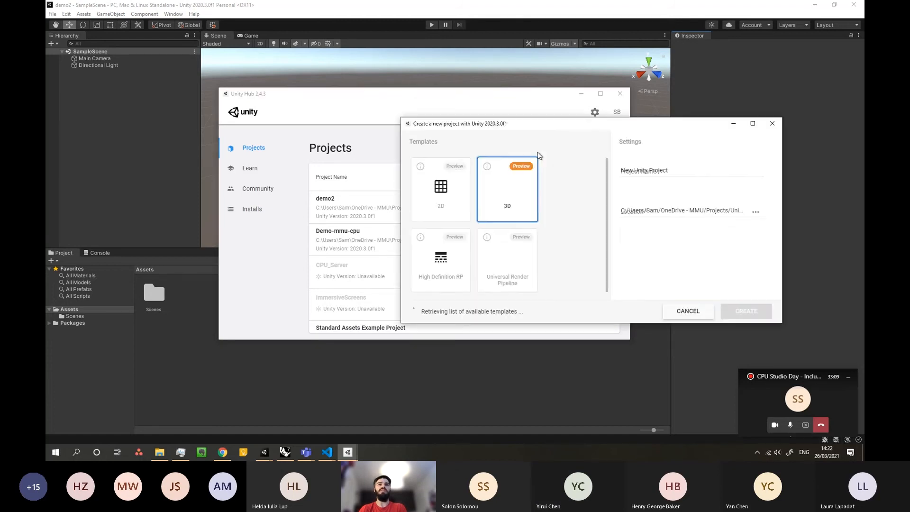
drag(526, 126, 431, 124)
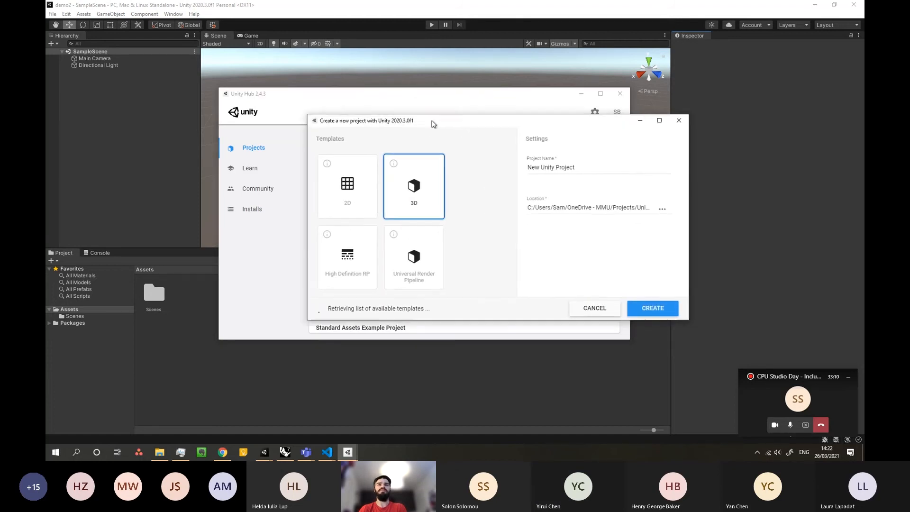
triple_click(584, 167)
text(Demo)
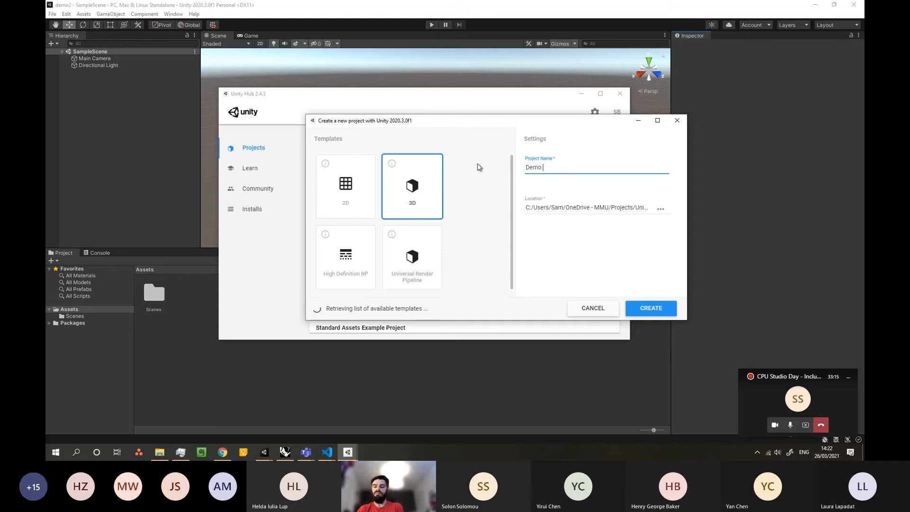
text( 02)
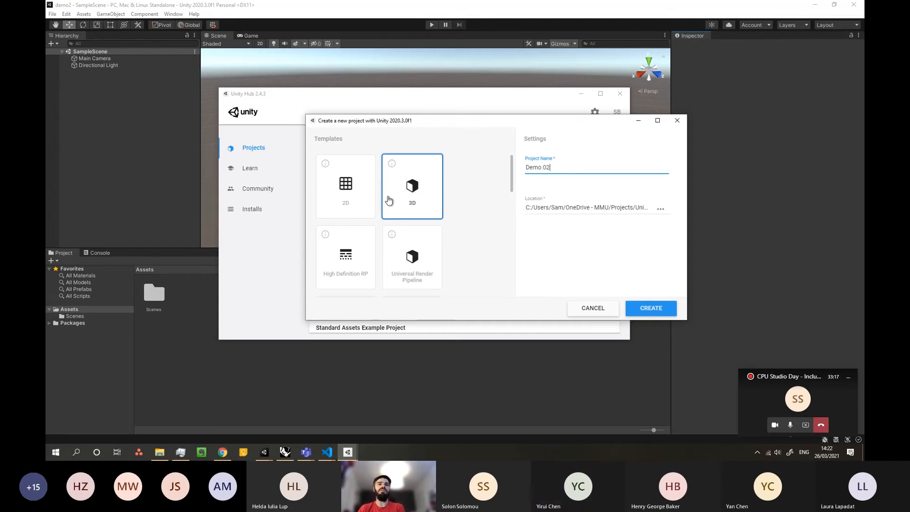
scroll(474, 205, down, 5)
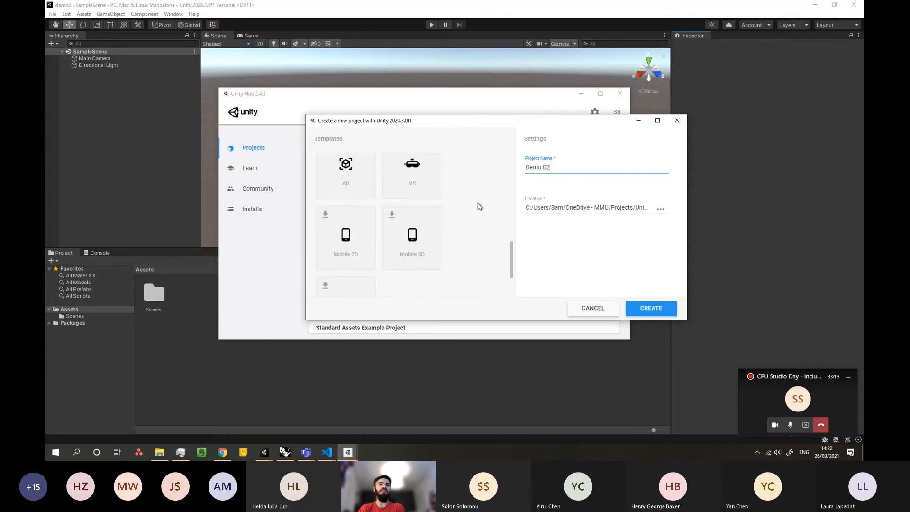
scroll(469, 208, up, 4)
scroll(462, 209, up, 2)
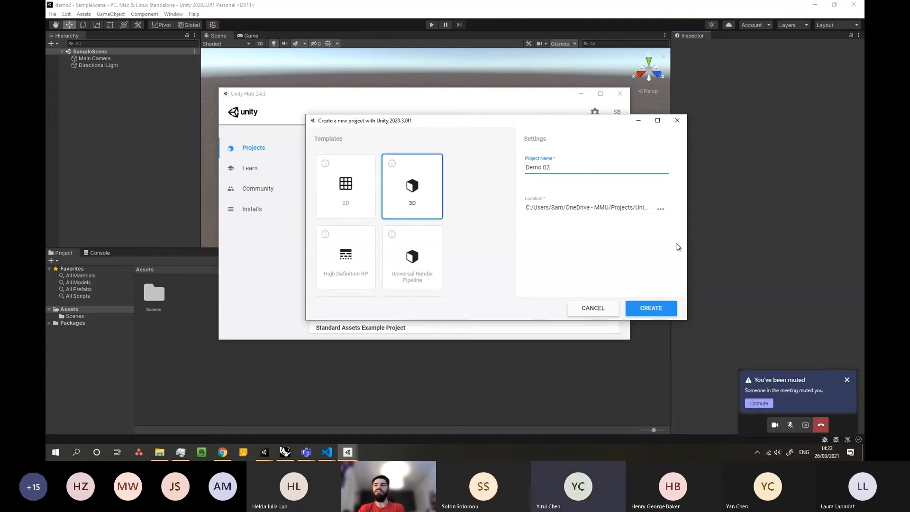
click(651, 308)
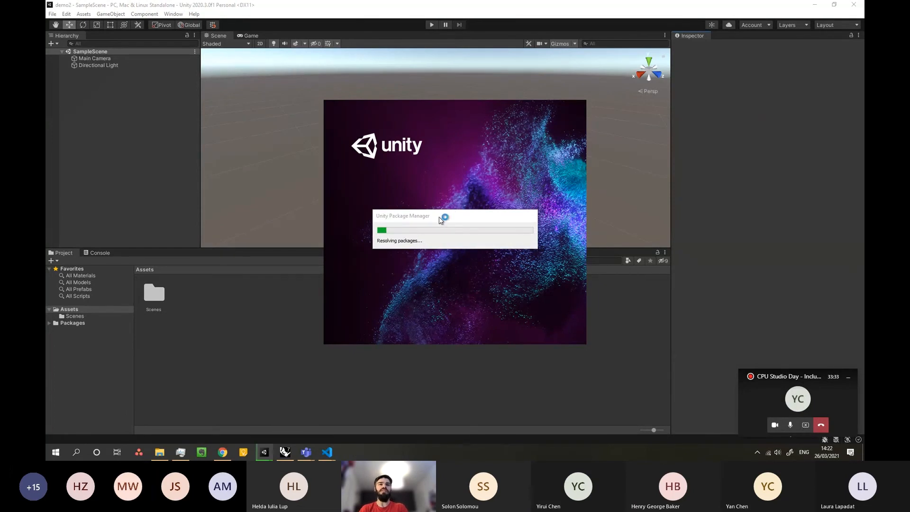
Switch to Rhinoceros and start a new model from the "Small Objects - Meters.3dm" template, without saving the untitled one.
click(284, 453)
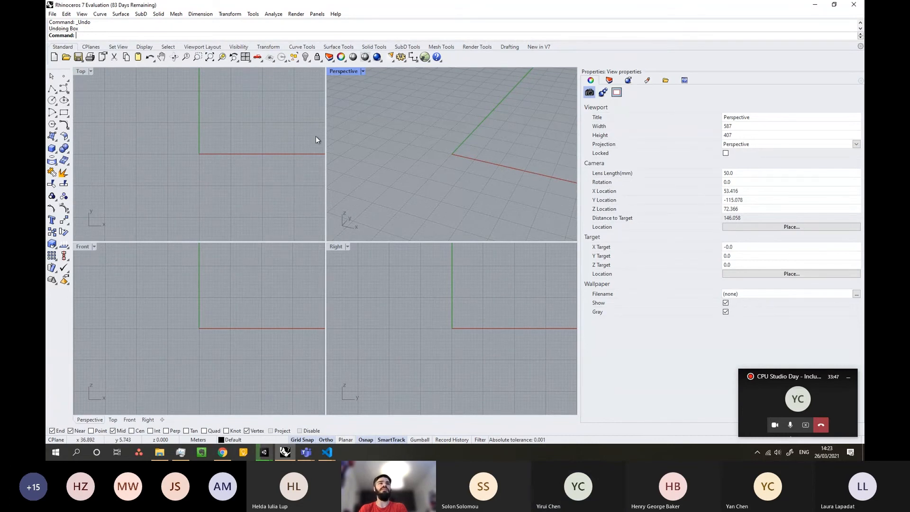
click(52, 14)
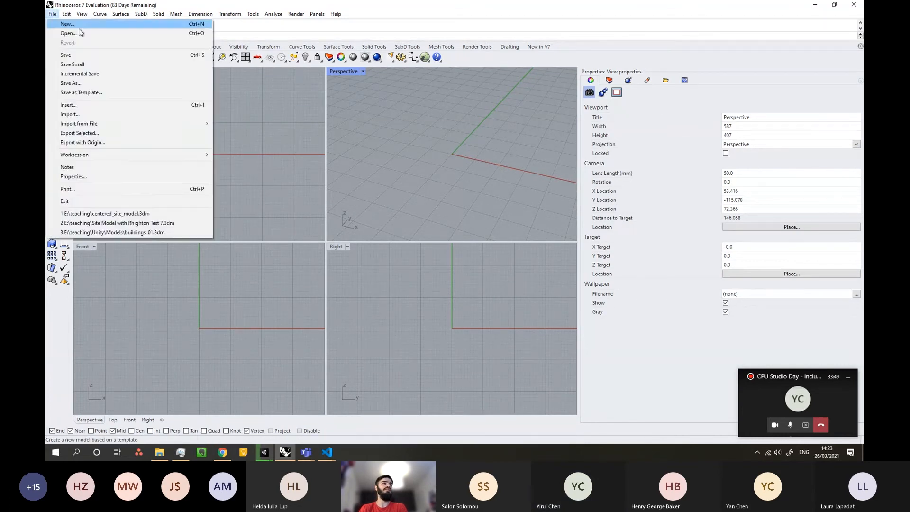
click(66, 25)
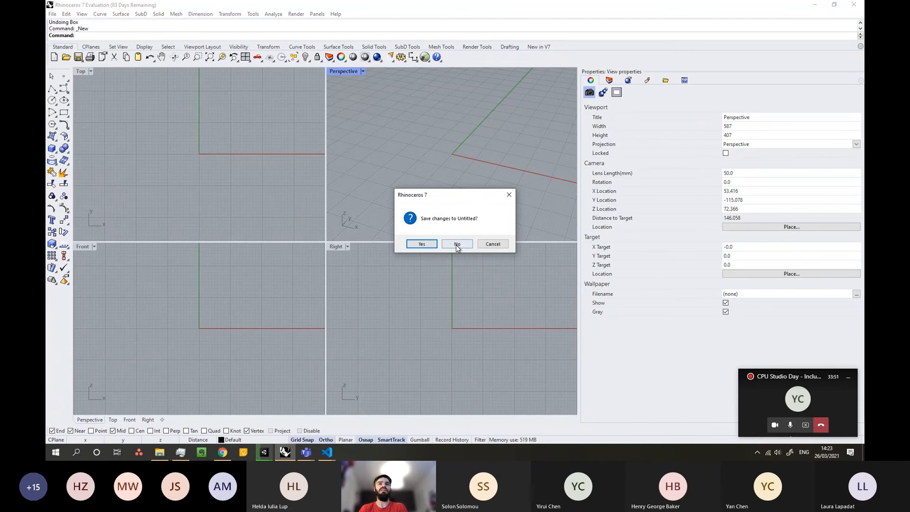
click(458, 245)
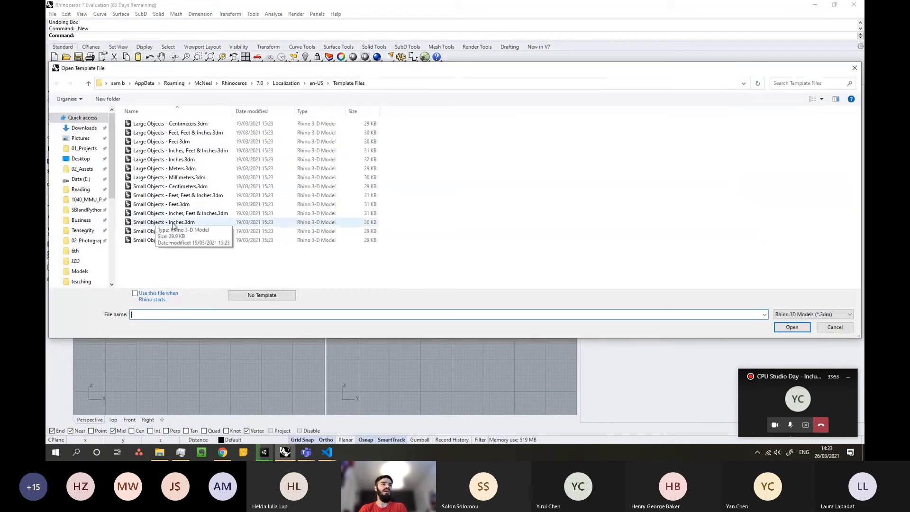
click(155, 232)
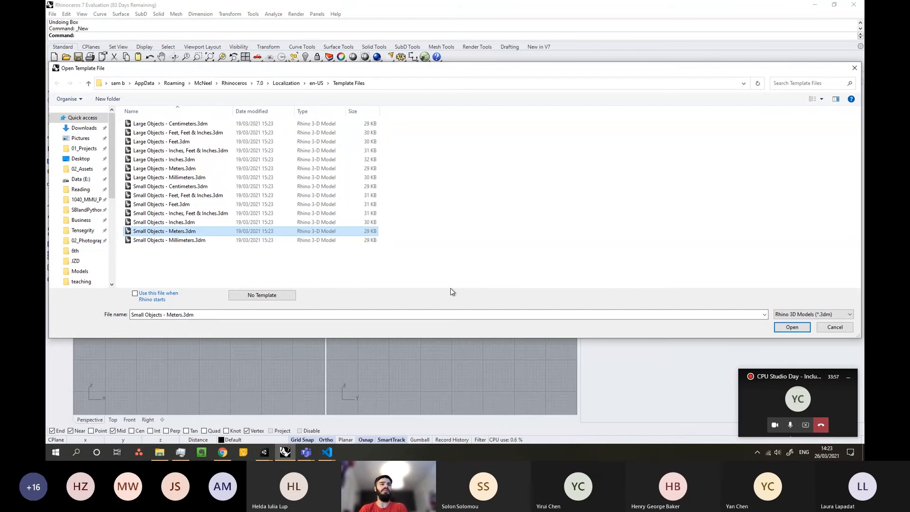
click(792, 328)
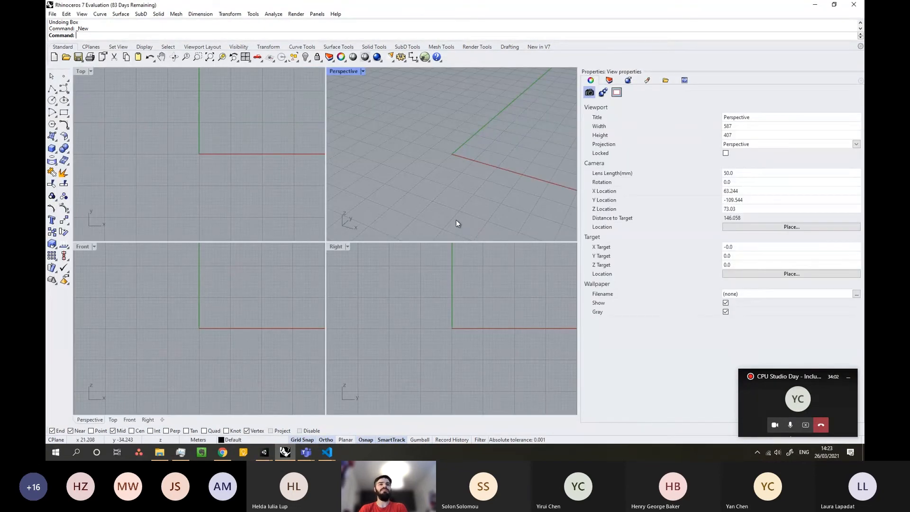
right_drag(456, 220, 426, 141)
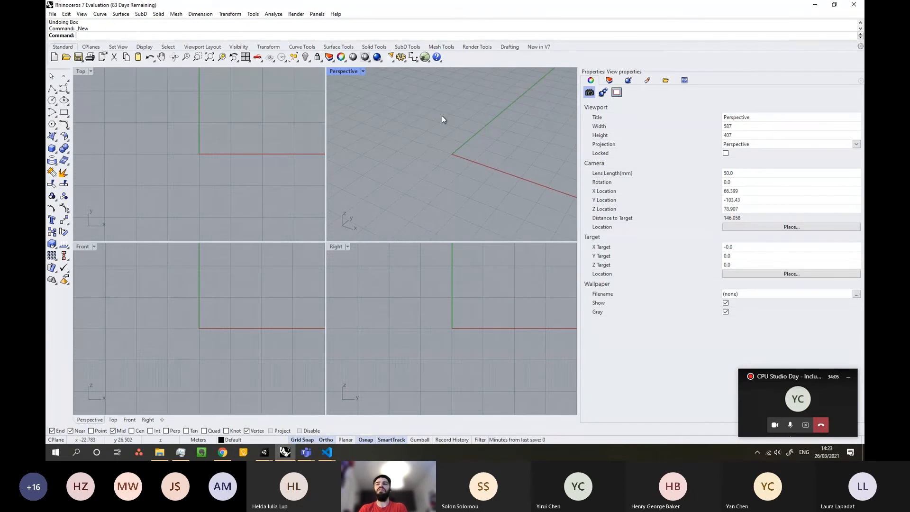
click(52, 149)
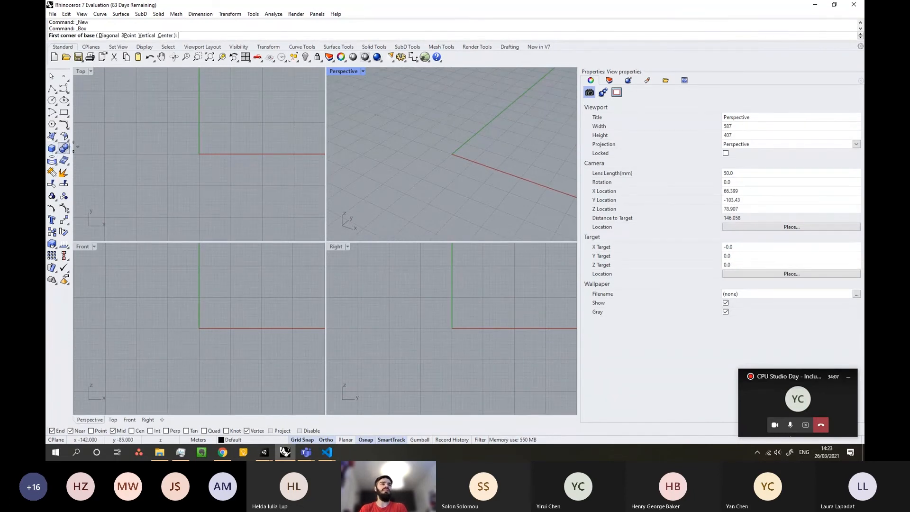
click(451, 154)
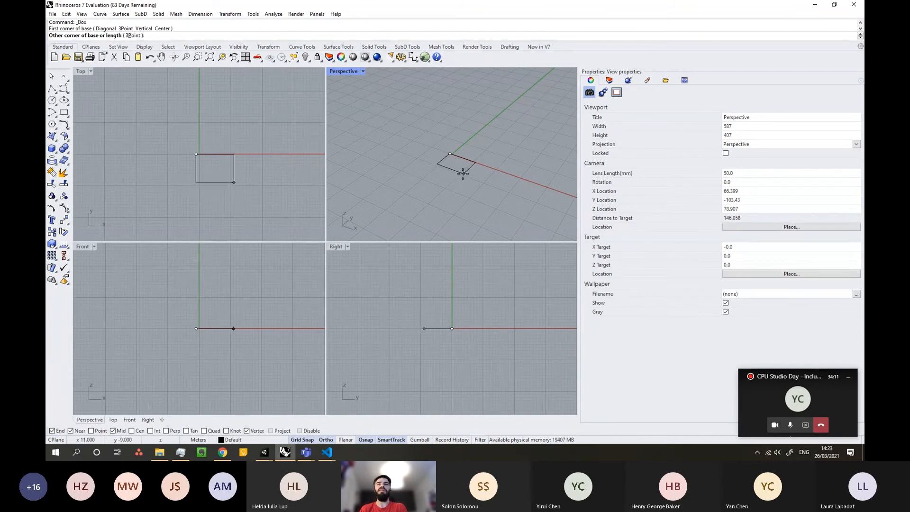
key(Escape)
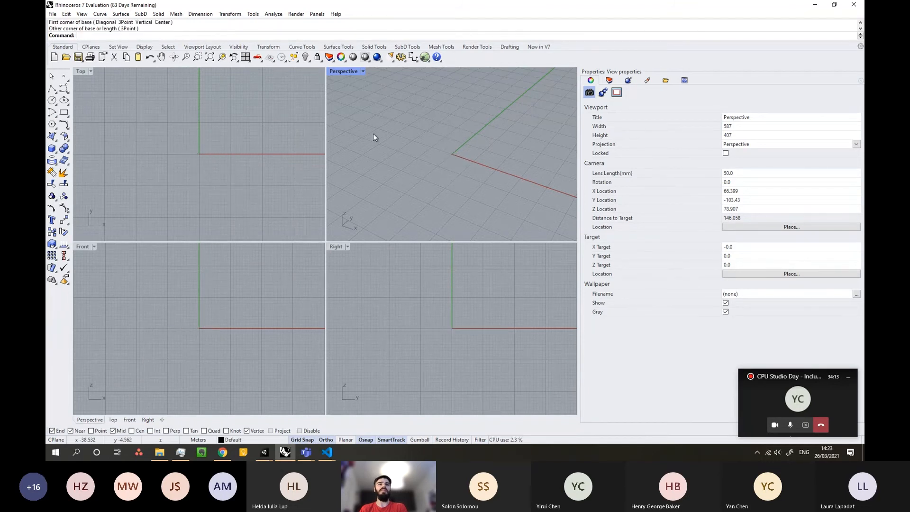
Examine the extent of the construction grid around the origin in the Perspective viewport.
scroll(454, 153, down, 5)
scroll(454, 152, down, 8)
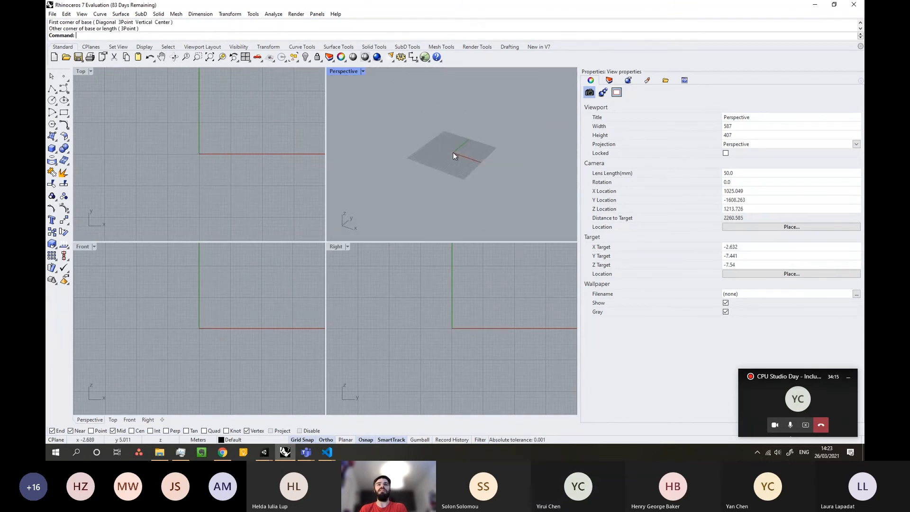
scroll(454, 164, up, 3)
scroll(455, 164, up, 2)
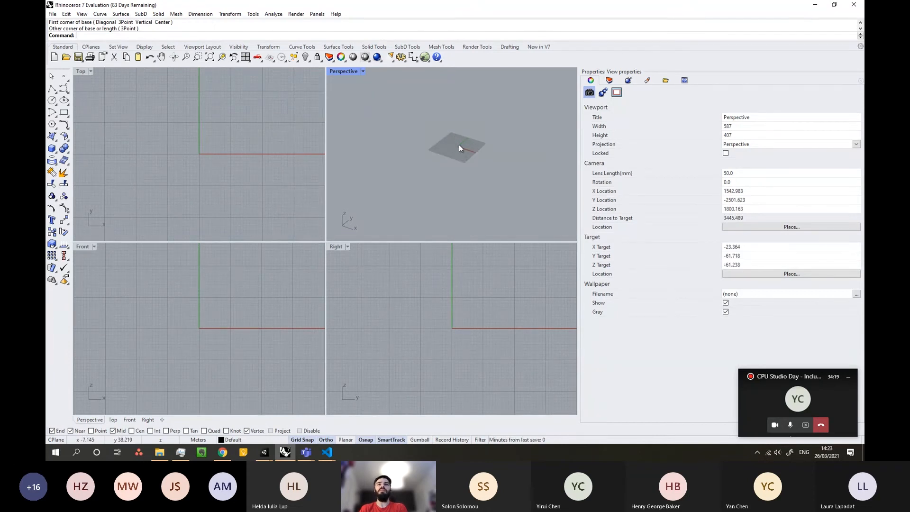
scroll(458, 143, up, 2)
scroll(463, 150, down, 8)
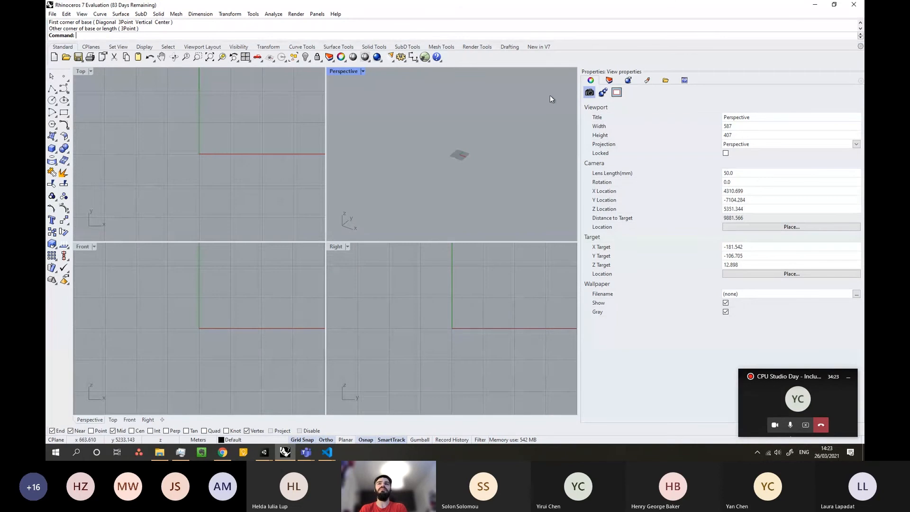
scroll(462, 152, up, 6)
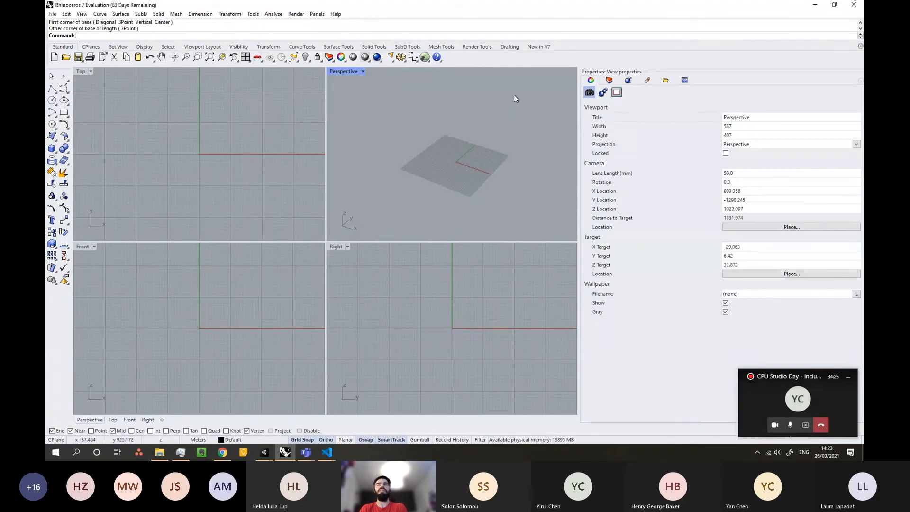
scroll(451, 162, up, 14)
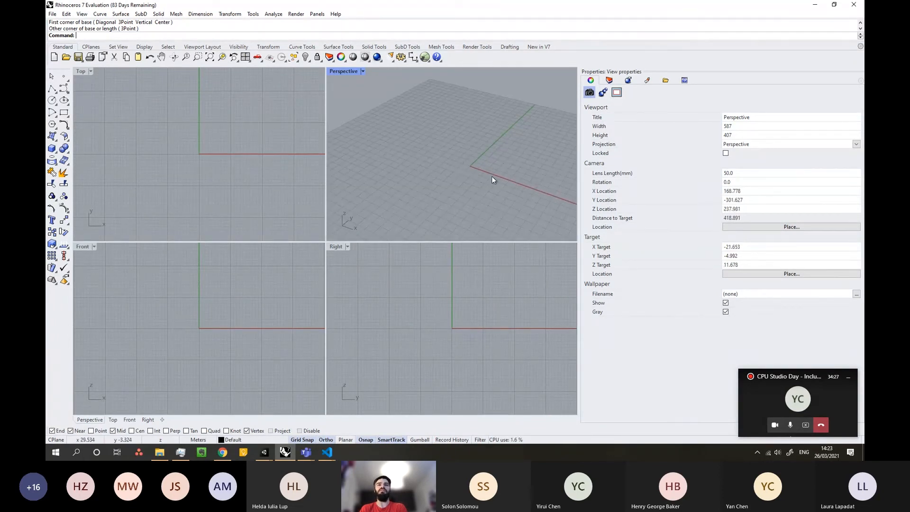
mouse_move(491, 176)
right_down()
mouse_move(485, 123)
mouse_move(488, 181)
mouse_move(474, 175)
right_up()
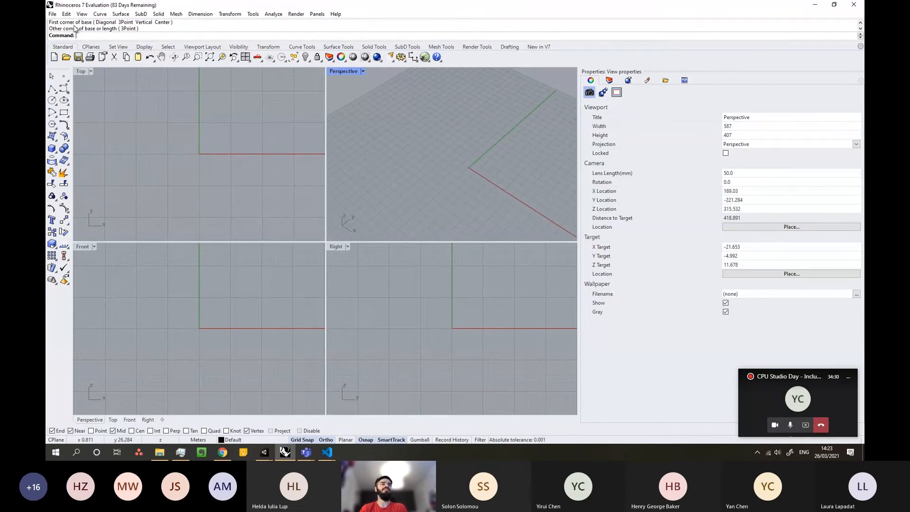
Draw a cube-like box with one base corner at the origin and the opposite base corner at x -1, y 1.
click(52, 148)
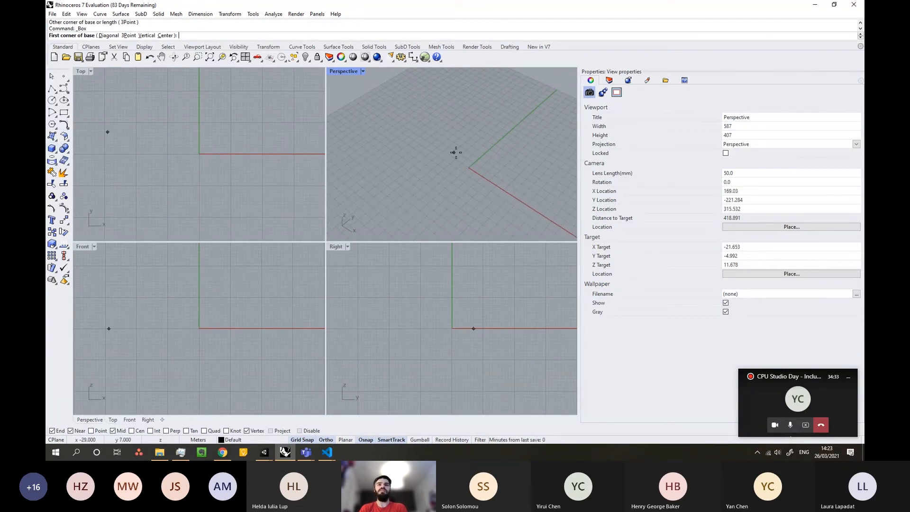
scroll(472, 169, up, 6)
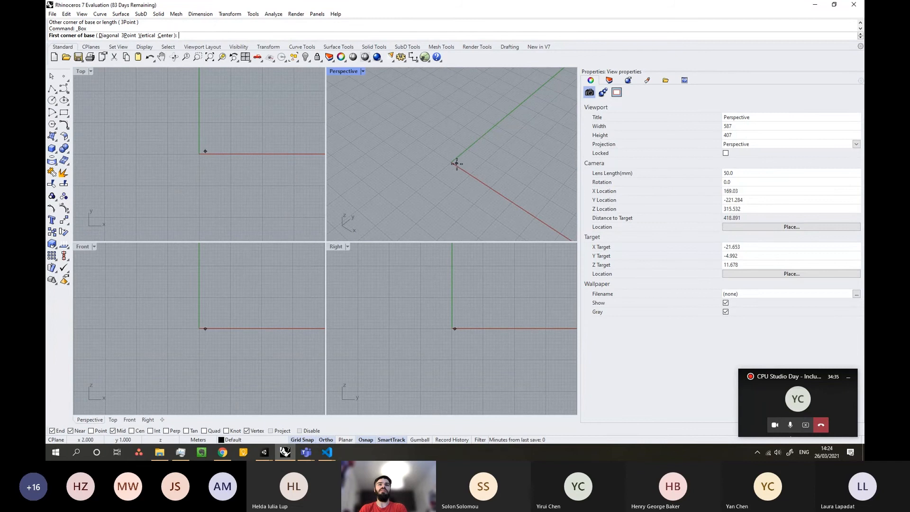
click(452, 162)
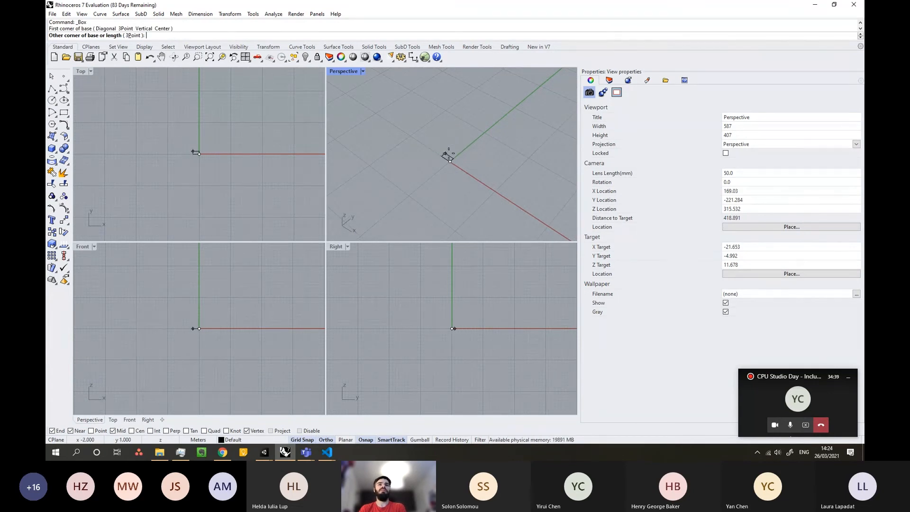
scroll(452, 154, up, 3)
scroll(452, 154, up, 2)
click(438, 165)
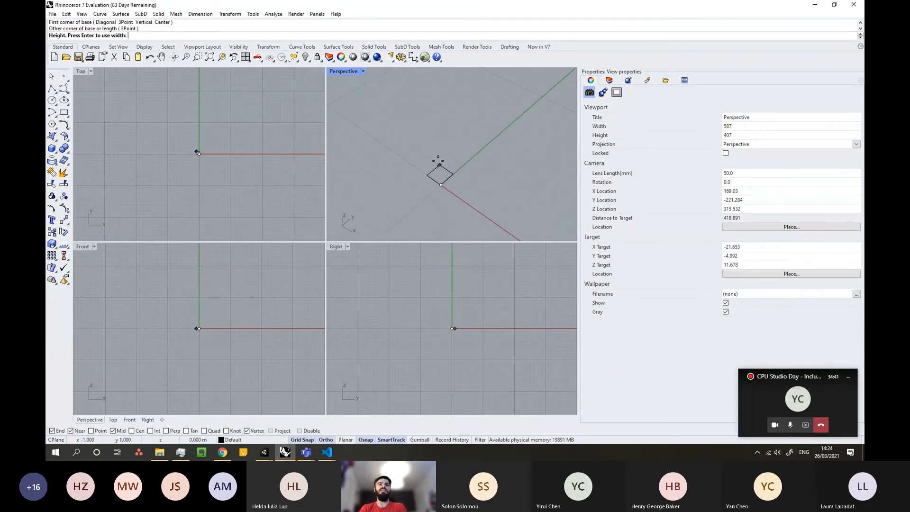
click(439, 152)
right_drag(449, 167, 459, 147)
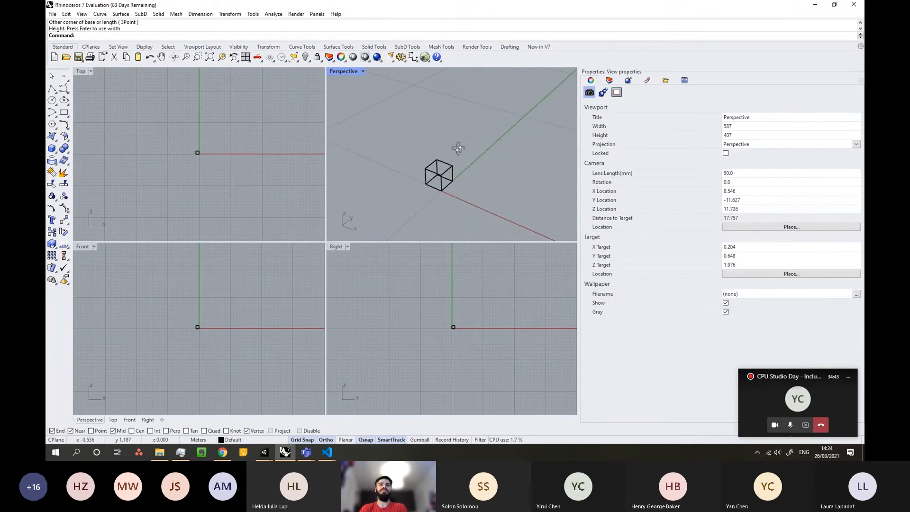
Set the Perspective viewport's display mode to Rendered for viewing the box.
click(363, 71)
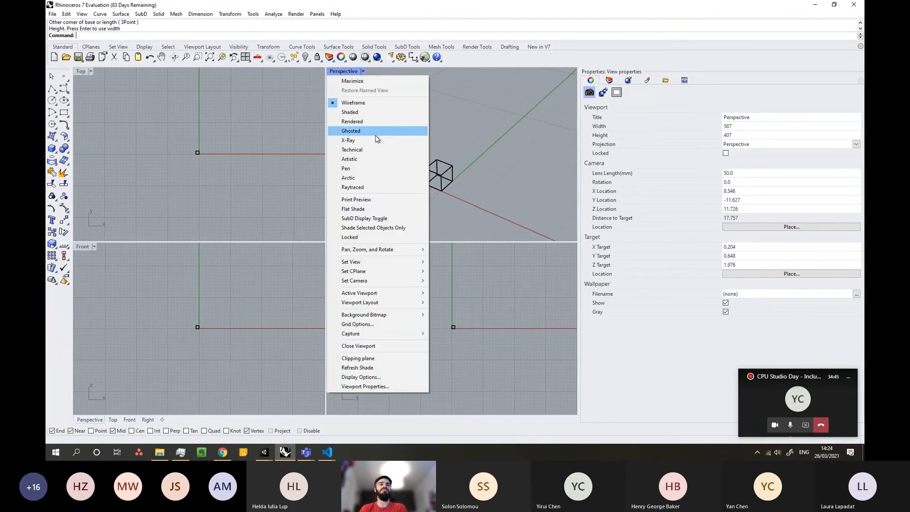
click(378, 123)
scroll(403, 168, up, 3)
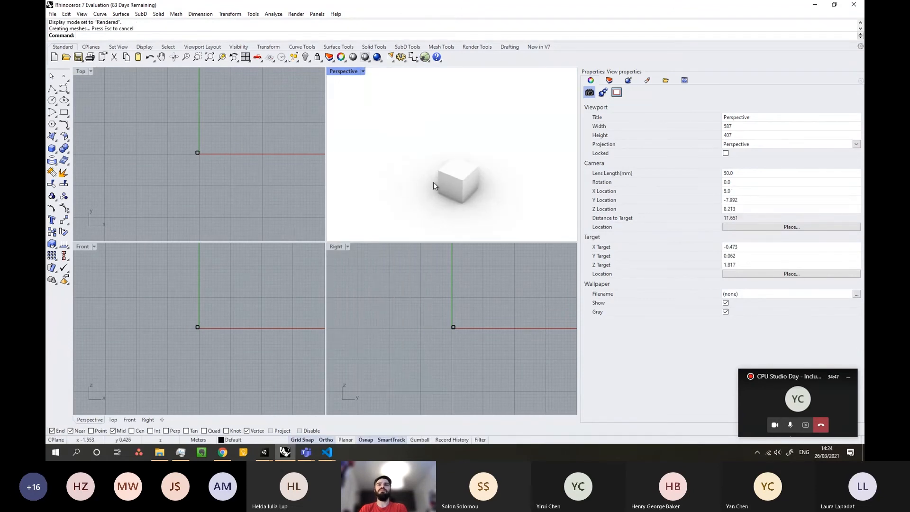
Create a new Custom material in the model and name it Brick.
click(629, 81)
click(647, 80)
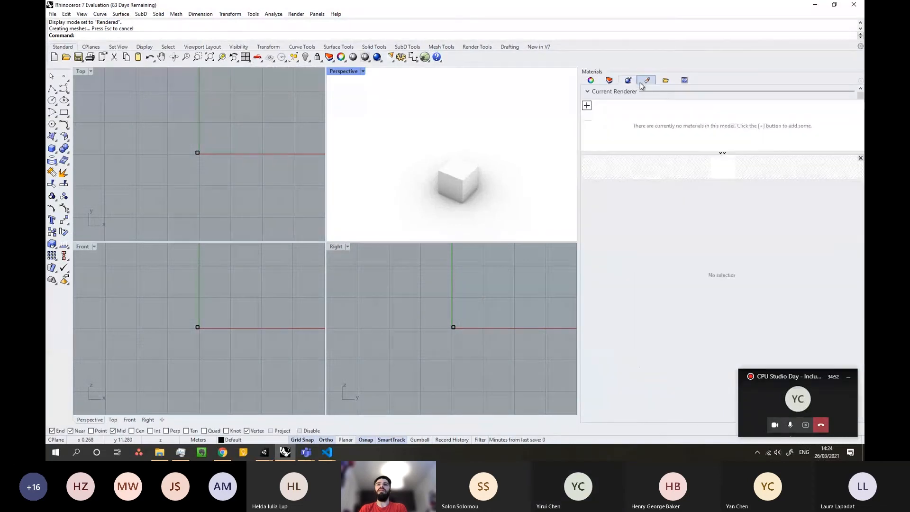
click(588, 105)
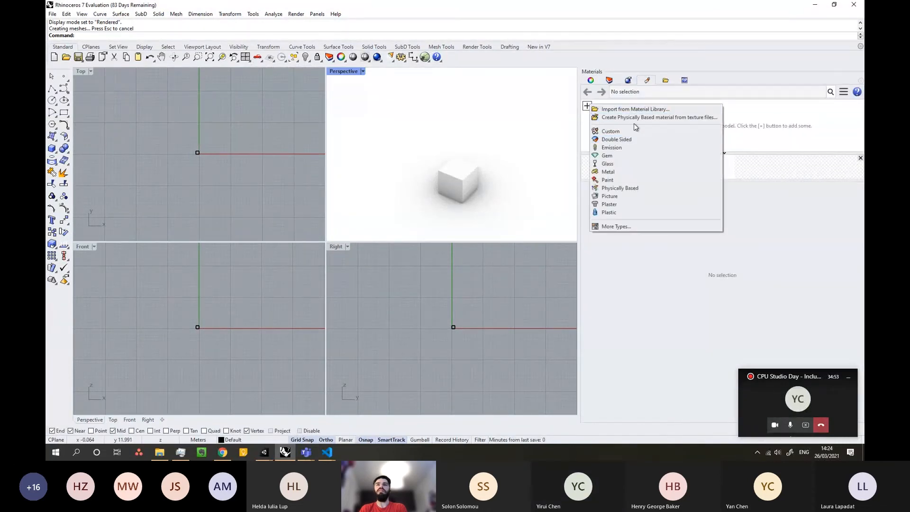
click(611, 131)
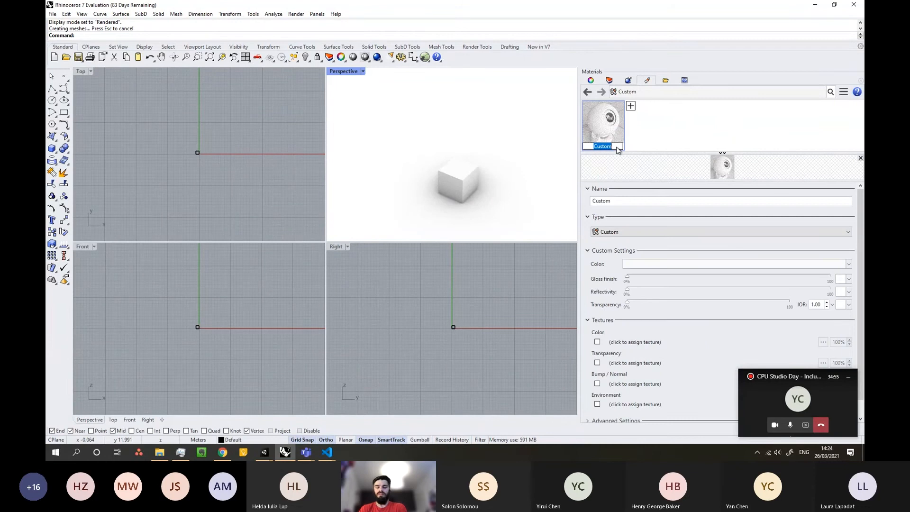
text(Brick)
key(Return)
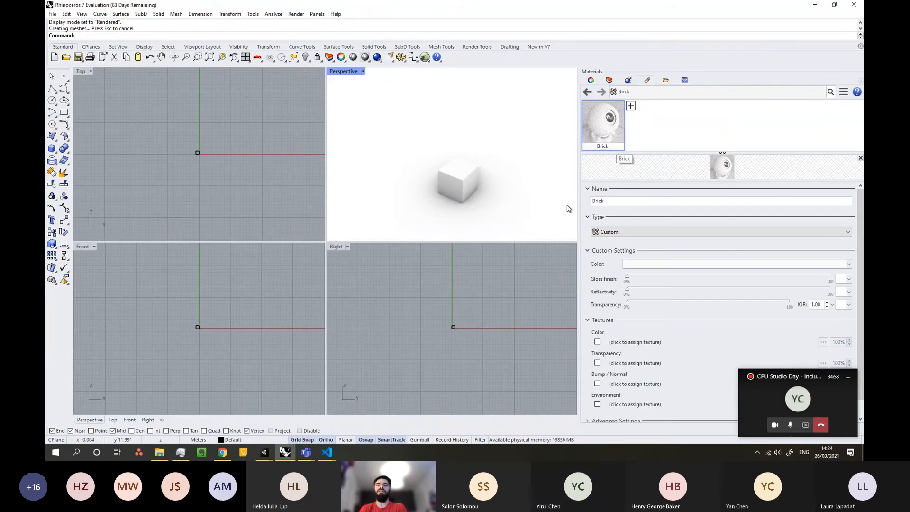
Set the Brick material's color to red and assign the material to the box.
click(631, 264)
click(539, 283)
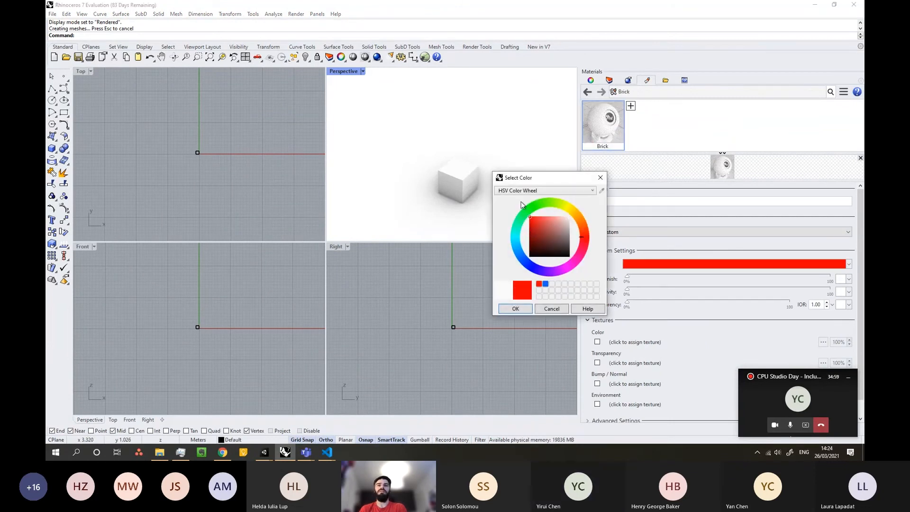
click(517, 308)
drag(603, 122, 463, 166)
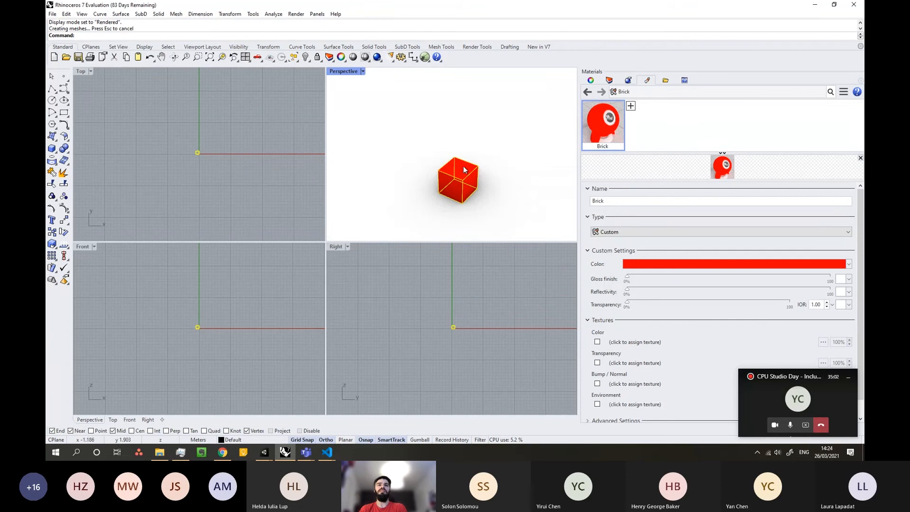
Draw a sphere smaller than the box, centred on the box's upper corner at x 0, y 1.
click(52, 150)
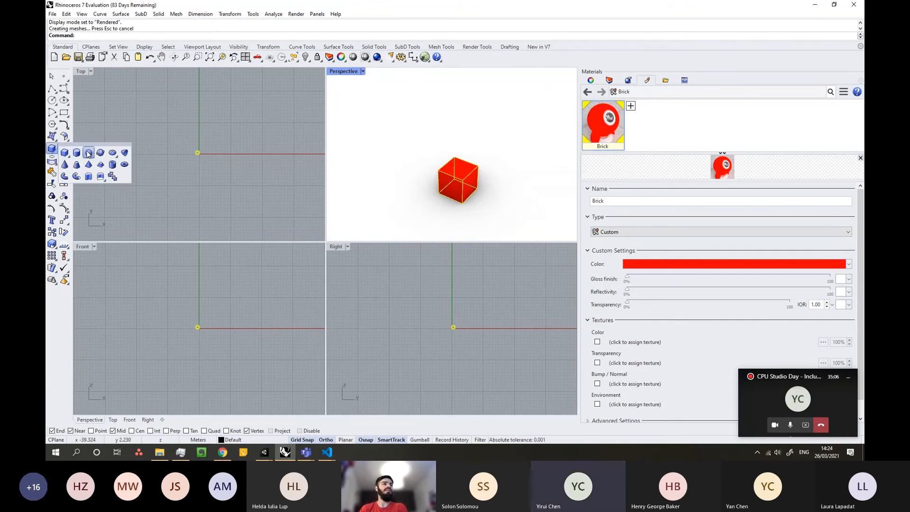
click(81, 149)
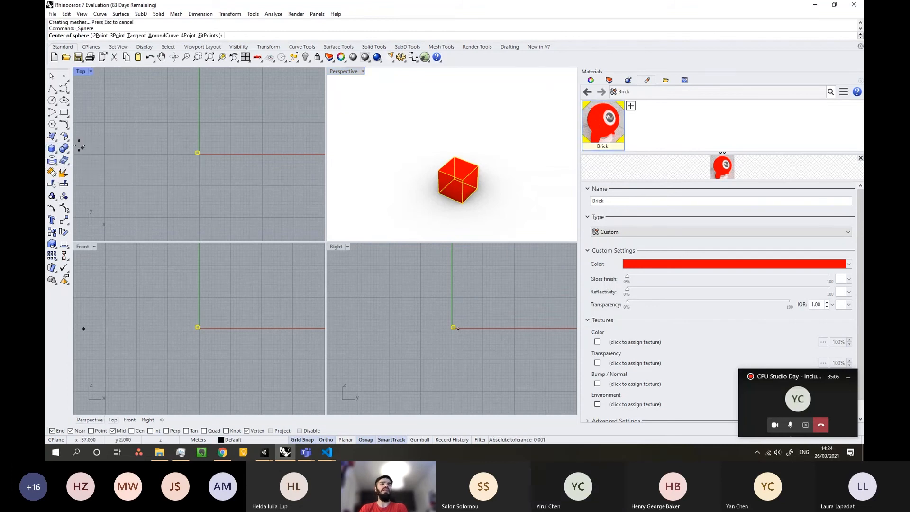
click(483, 176)
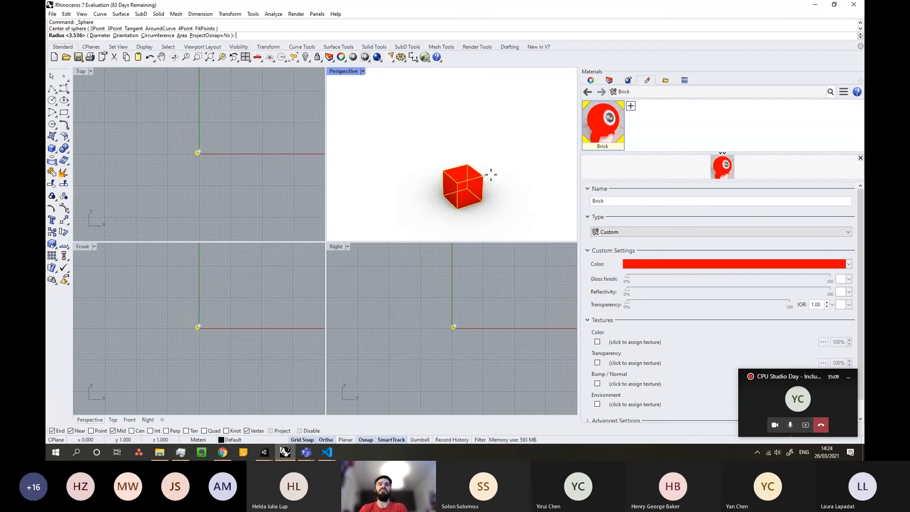
click(495, 177)
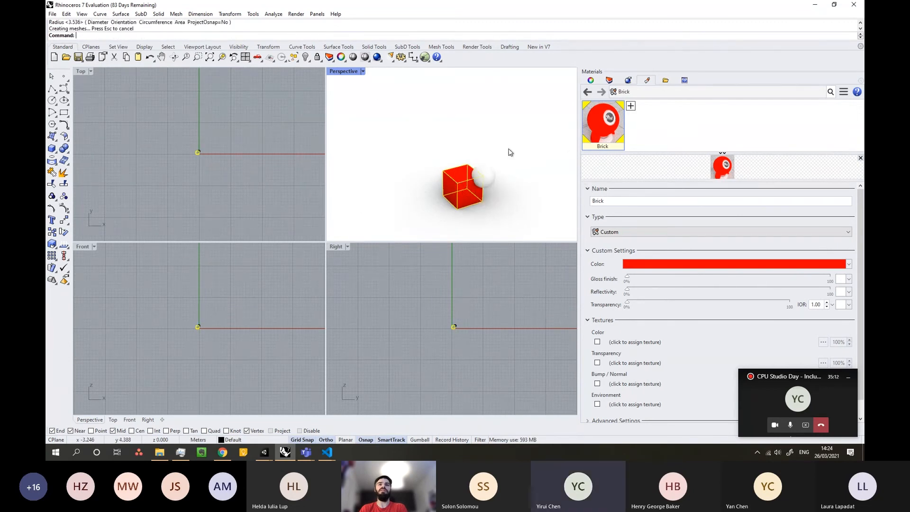
Add a second Custom material and name it Glass.
click(629, 107)
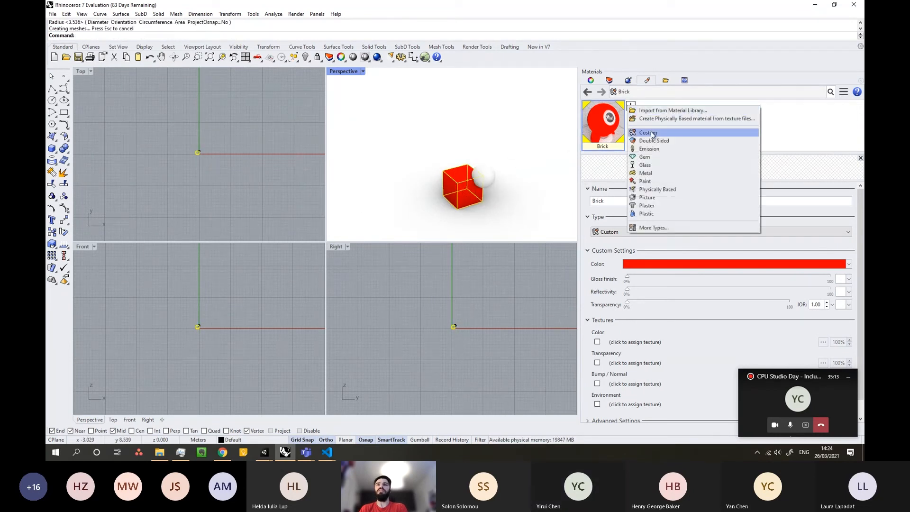
click(650, 133)
text(Glas)
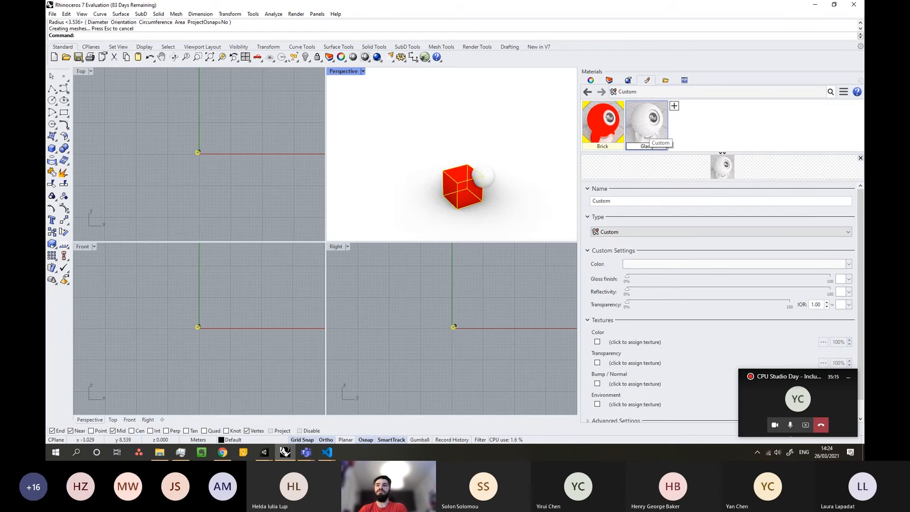
text(s)
key(Return)
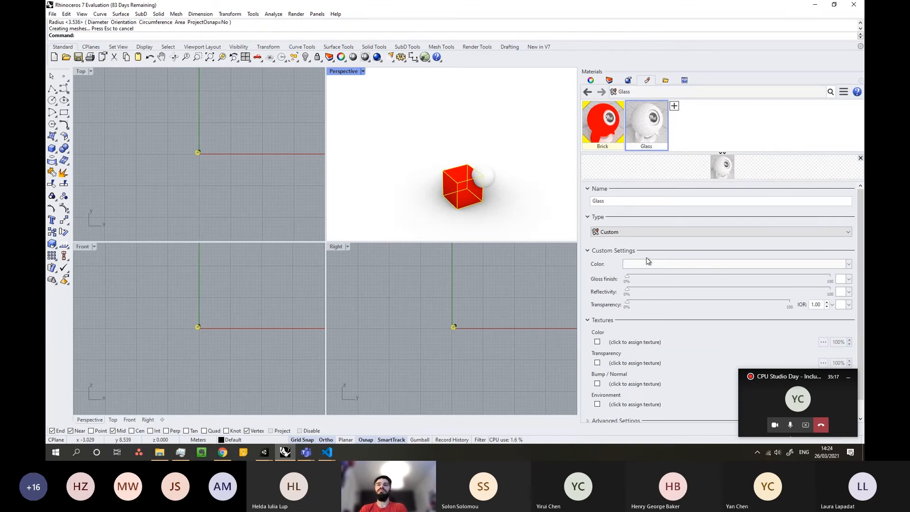
Set the Glass material's color to blue and assign the material to the sphere.
click(488, 171)
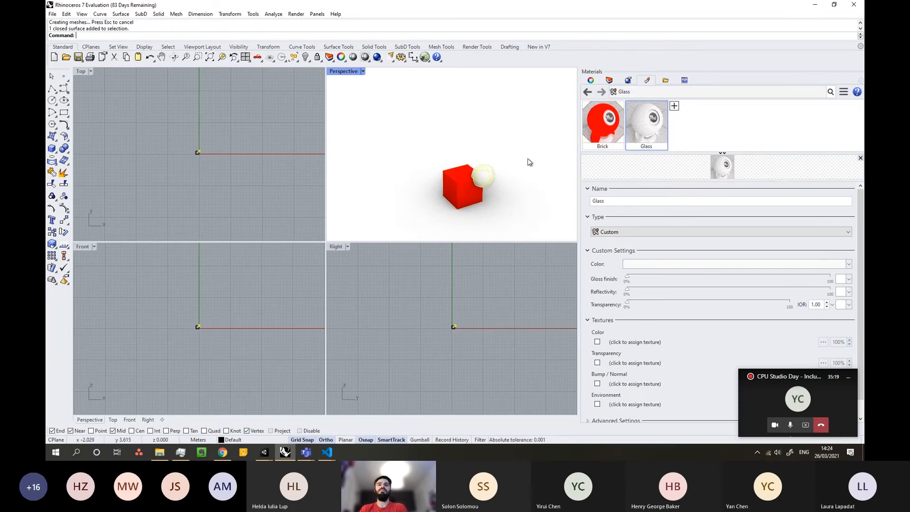
click(634, 263)
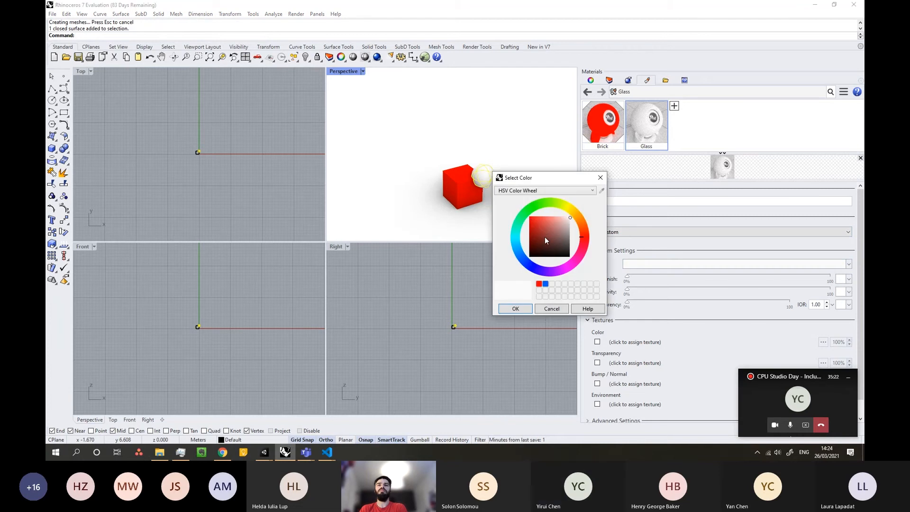
click(546, 284)
click(516, 308)
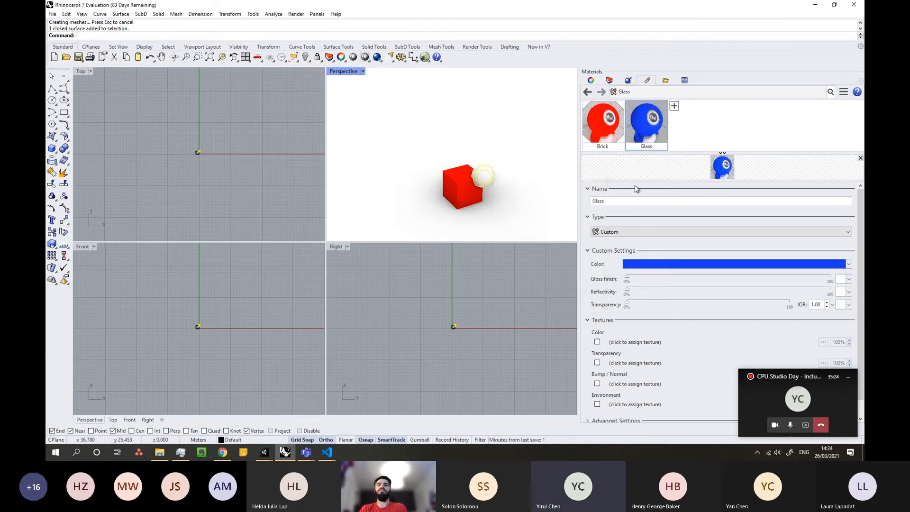
drag(644, 127, 485, 177)
Select the box and sphere and set up their export to the Models folder as MotionBuilder (*.fbx), named Box_test_02.
mouse_move(469, 165)
right_down()
mouse_move(534, 165)
mouse_move(470, 179)
right_up()
click(450, 178)
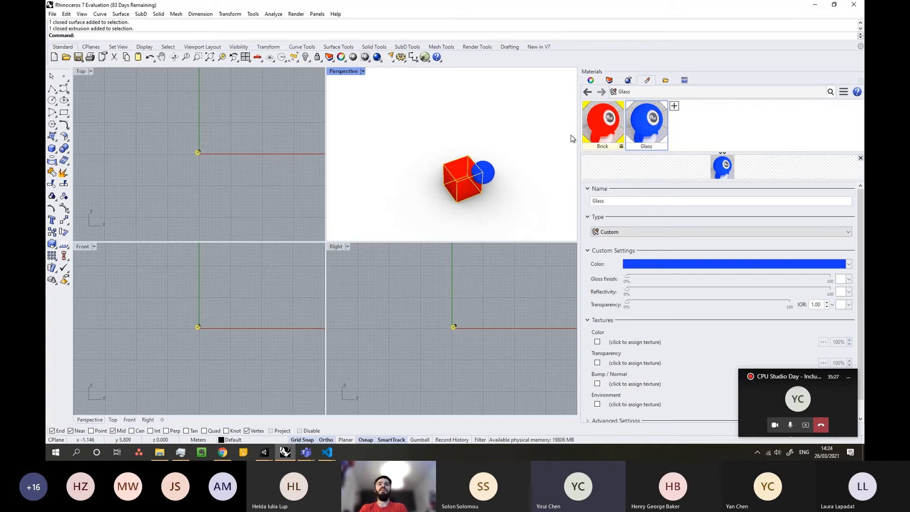
drag(444, 212, 527, 137)
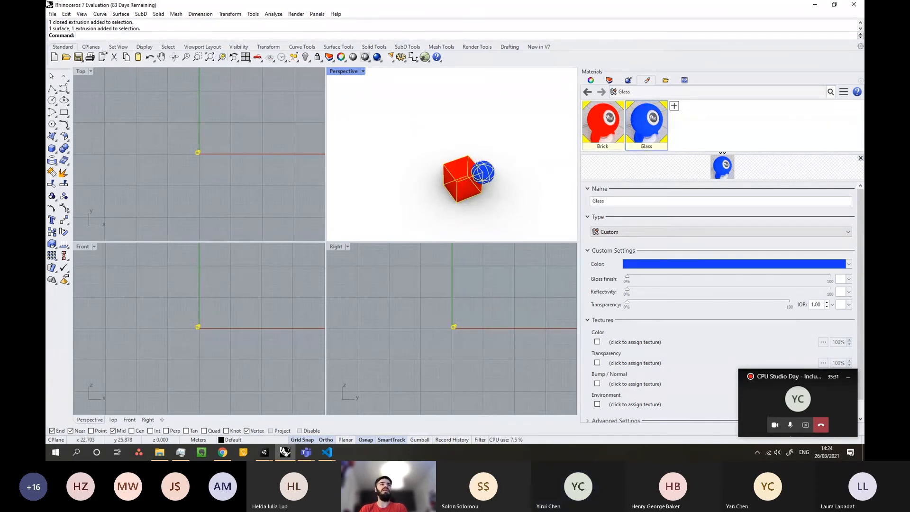
click(53, 14)
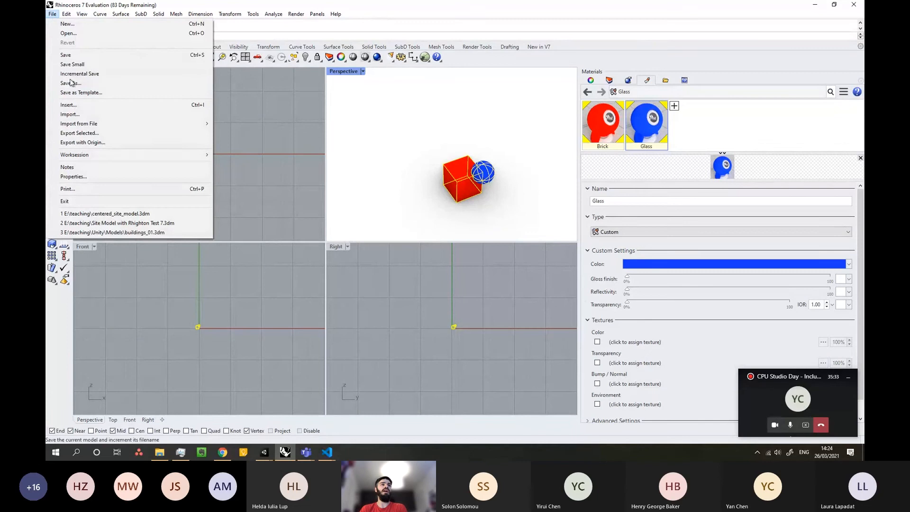
click(81, 134)
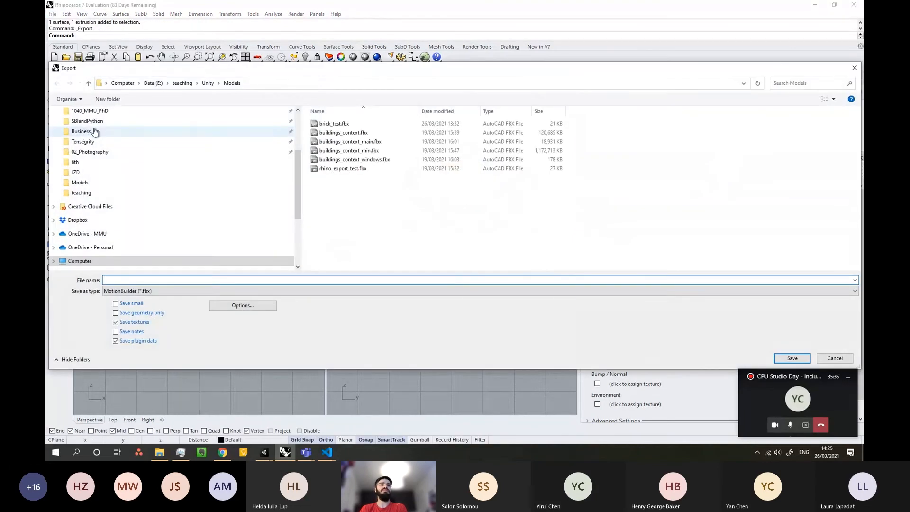
click(149, 291)
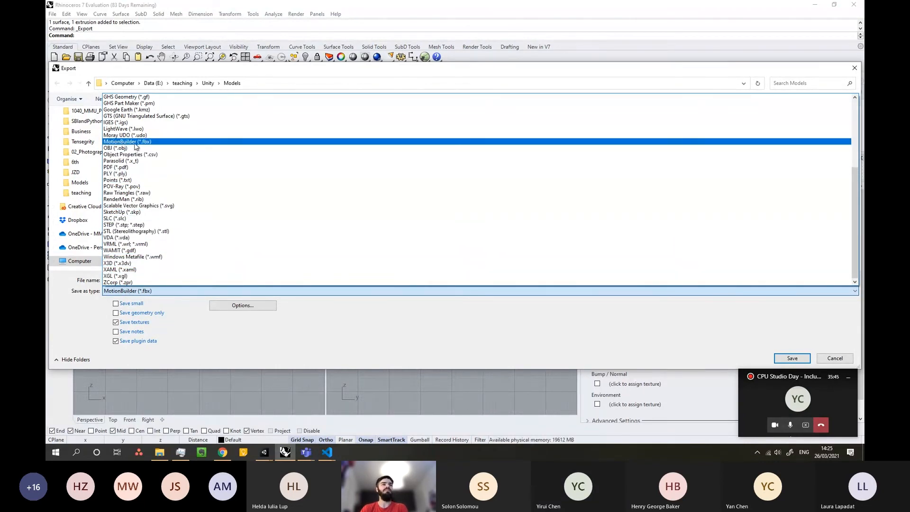
click(147, 143)
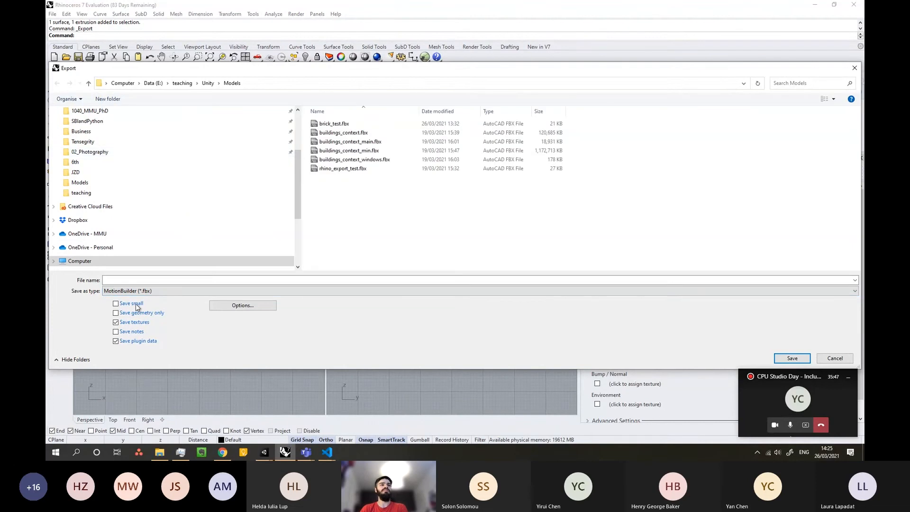
click(146, 280)
text(Boc)
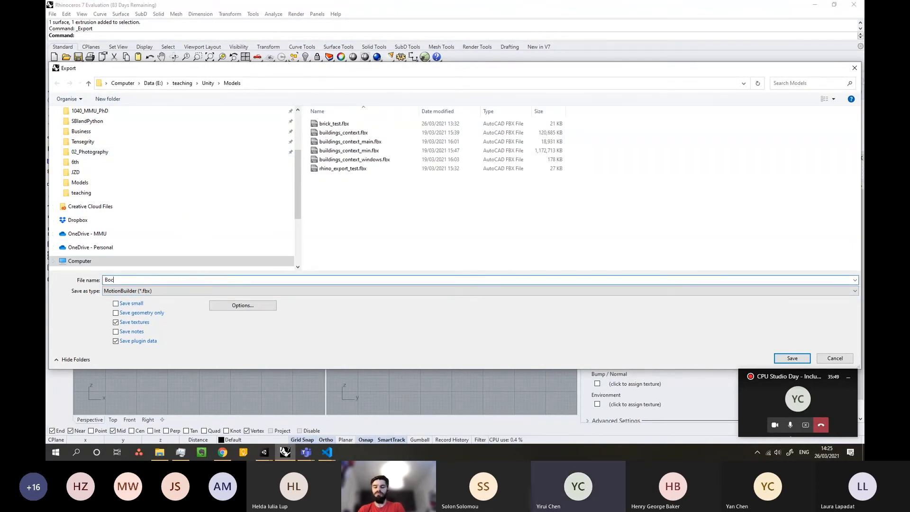
text(_test_02)
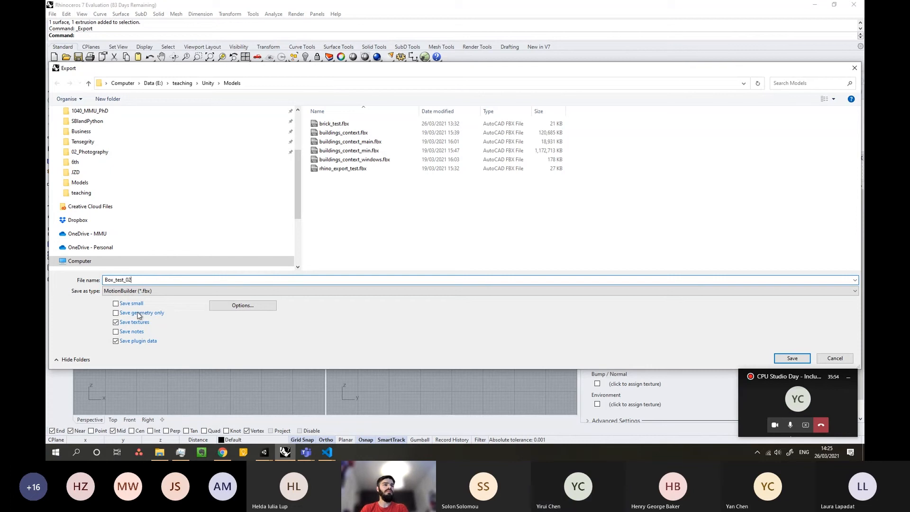
Export the FBX as meshes only with Phong materials, vertex normals and Version 7 binary, keeping the polygon density towards fewer polygons.
click(233, 305)
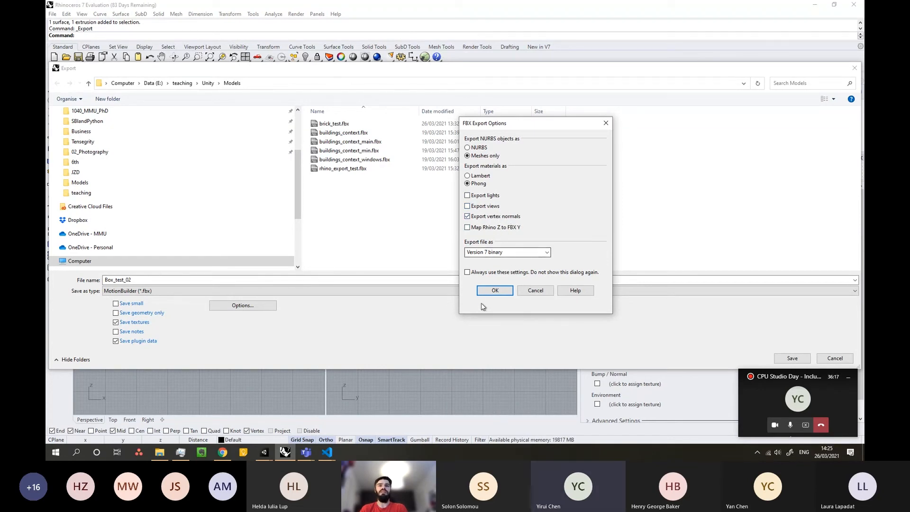
click(488, 290)
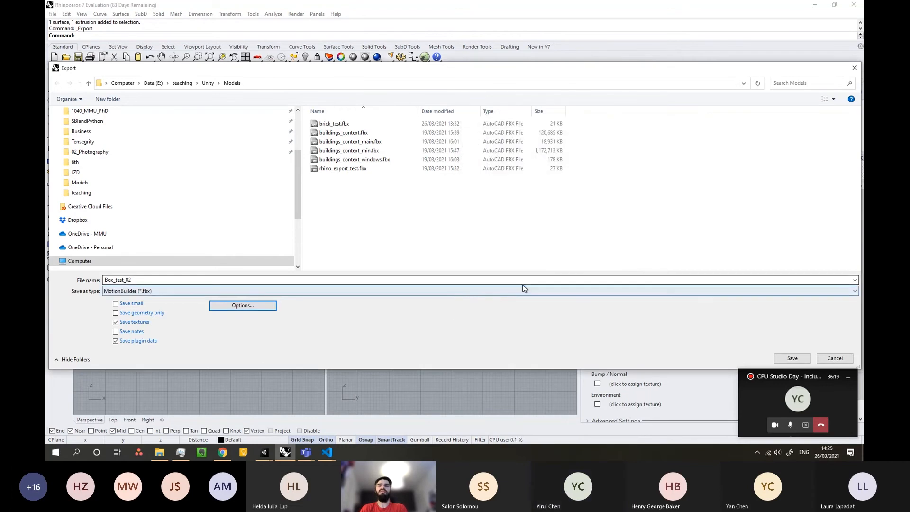
click(796, 362)
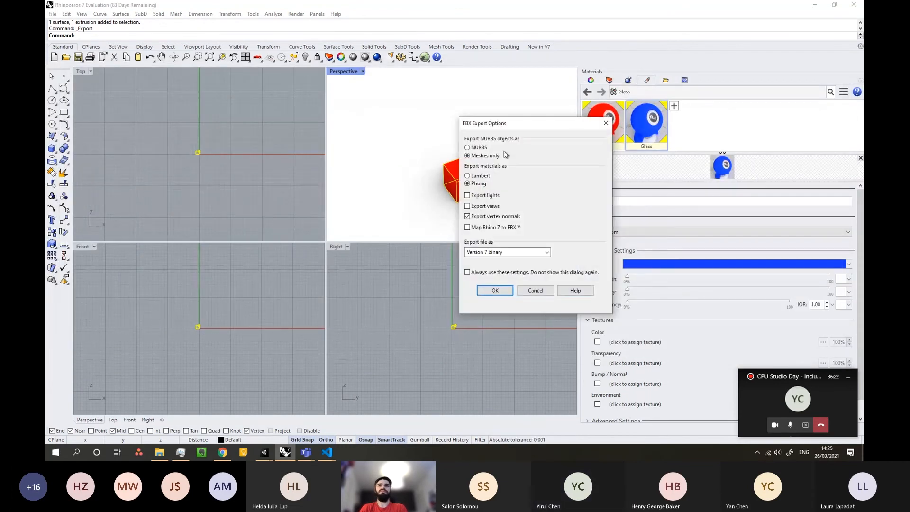
click(499, 293)
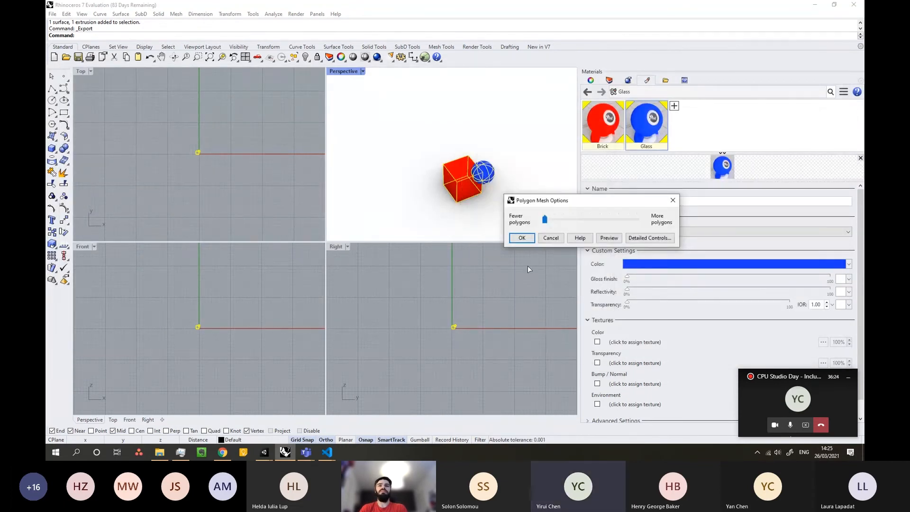
drag(559, 222, 526, 219)
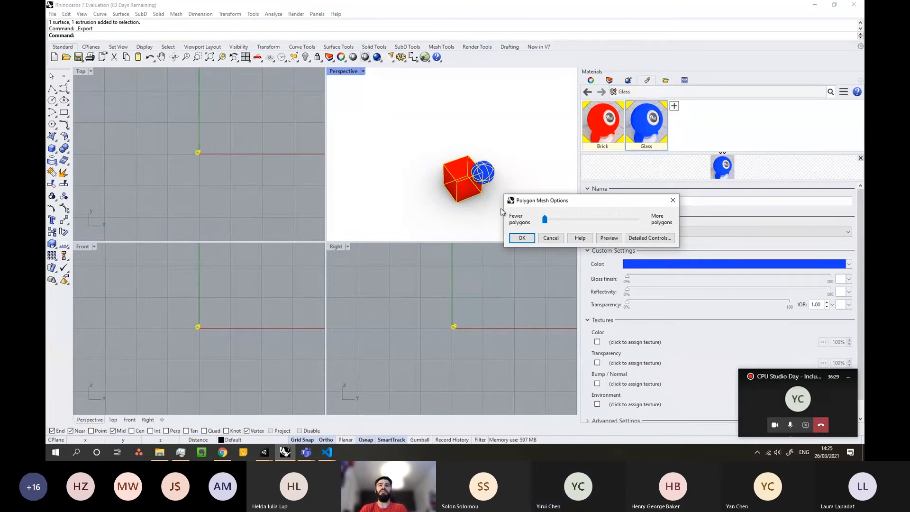
click(522, 239)
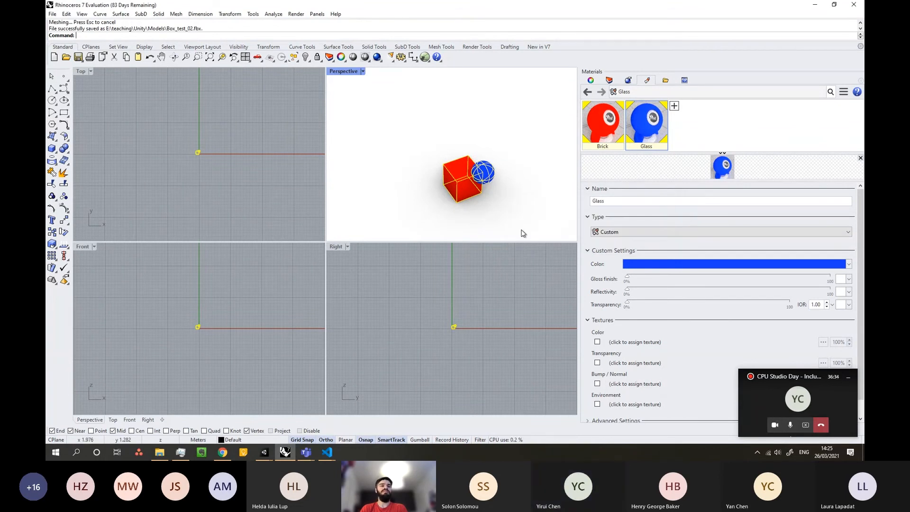
Examine the red box and blue sphere from several angles in the Perspective viewport, selecting each object in turn.
right_drag(523, 207, 494, 191)
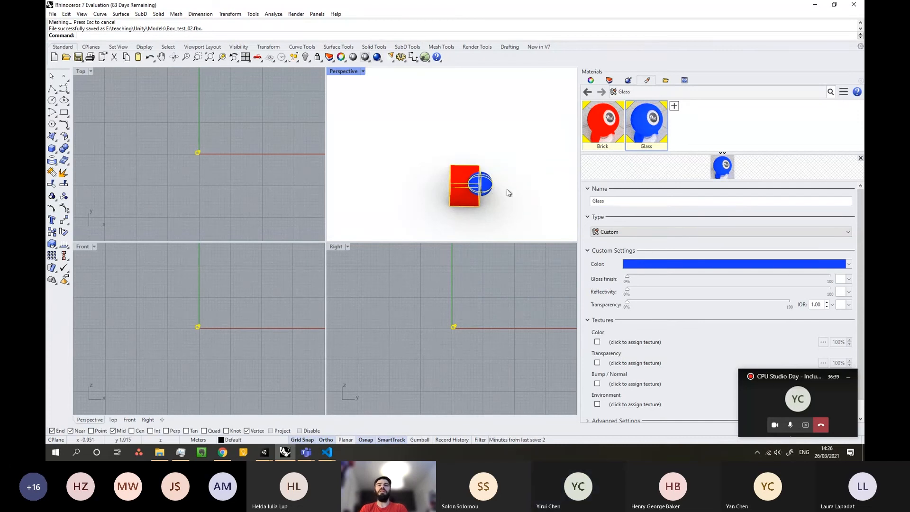
right_drag(508, 193, 545, 209)
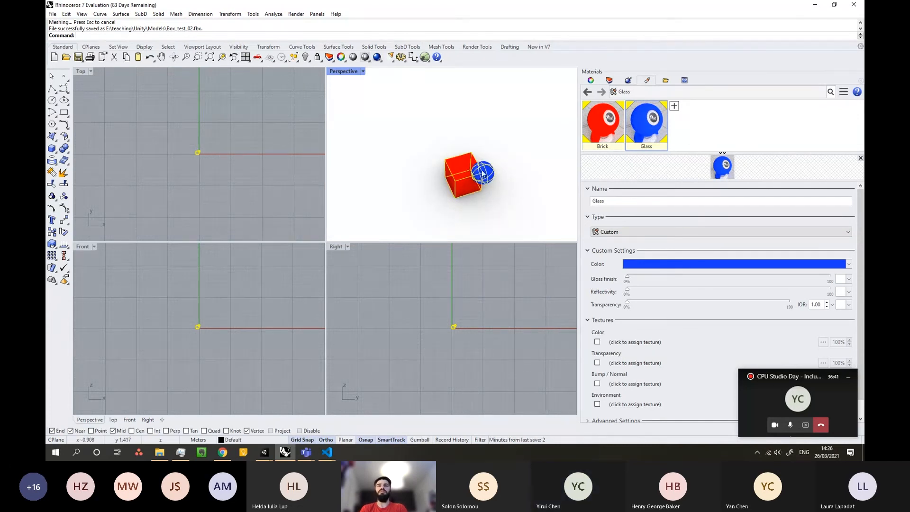
right_drag(482, 174, 431, 185)
click(431, 184)
click(481, 169)
click(460, 175)
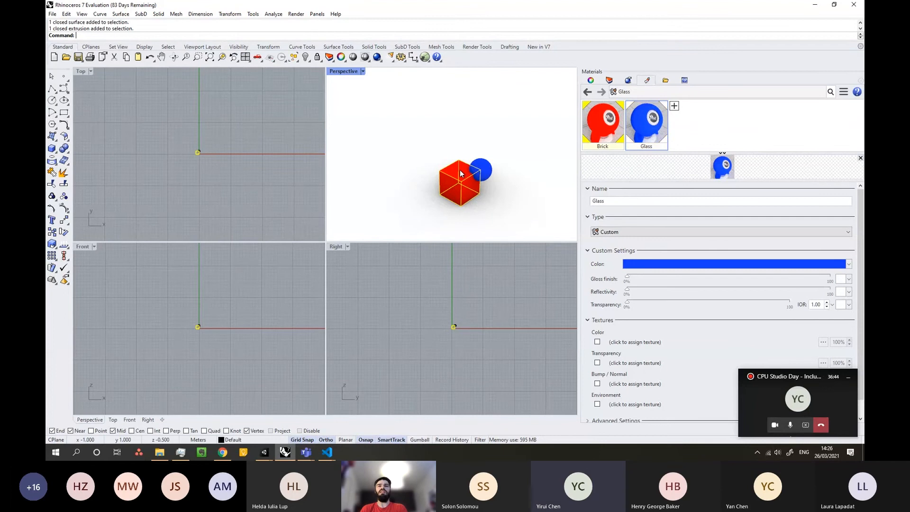
right_drag(463, 122, 388, 148)
drag(468, 111, 443, 178)
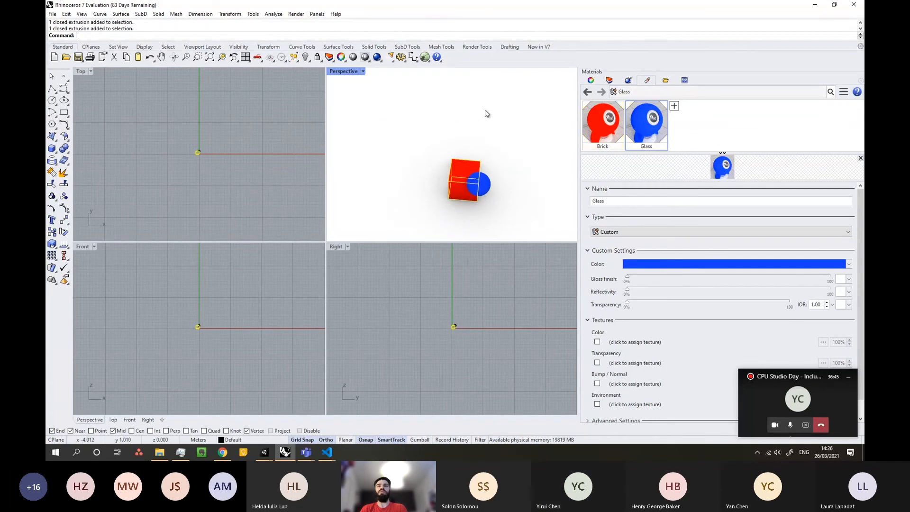
right_drag(410, 147, 374, 180)
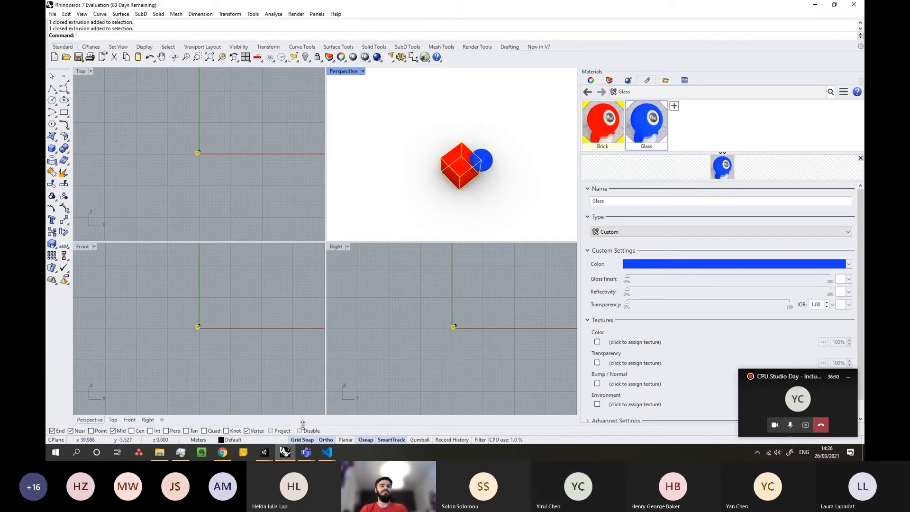
Switch to the demo2 project in Unity and view the empty sample scene from several angles.
mouse_move(268, 455)
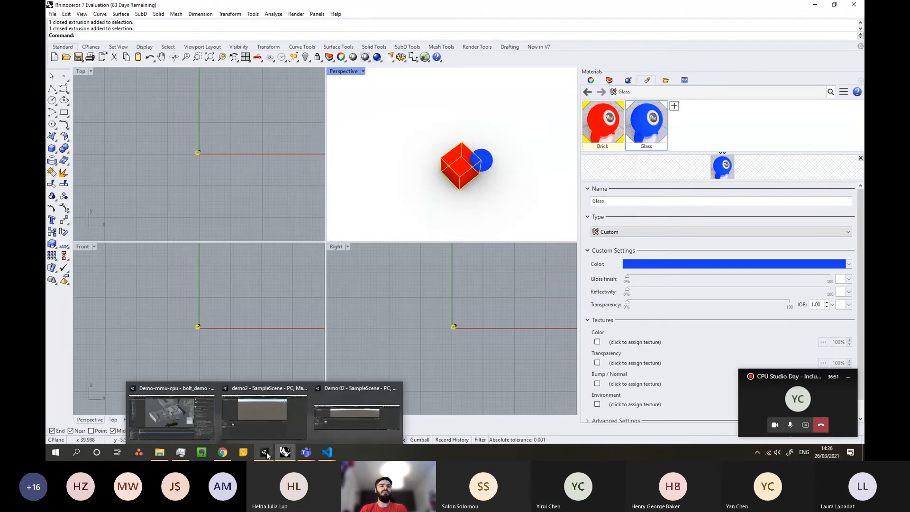
mouse_move(334, 414)
click(268, 415)
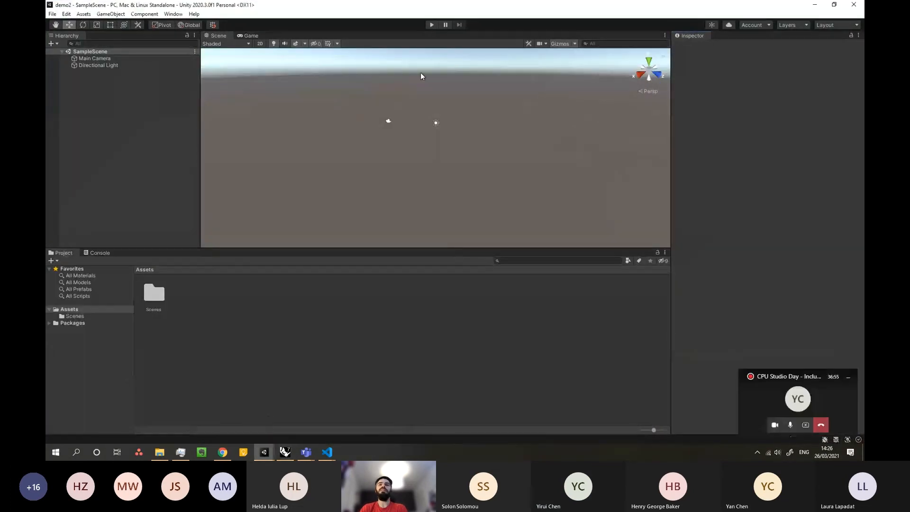
right_drag(433, 122, 445, 173)
scroll(444, 161, down, 3)
right_drag(443, 140, 477, 94)
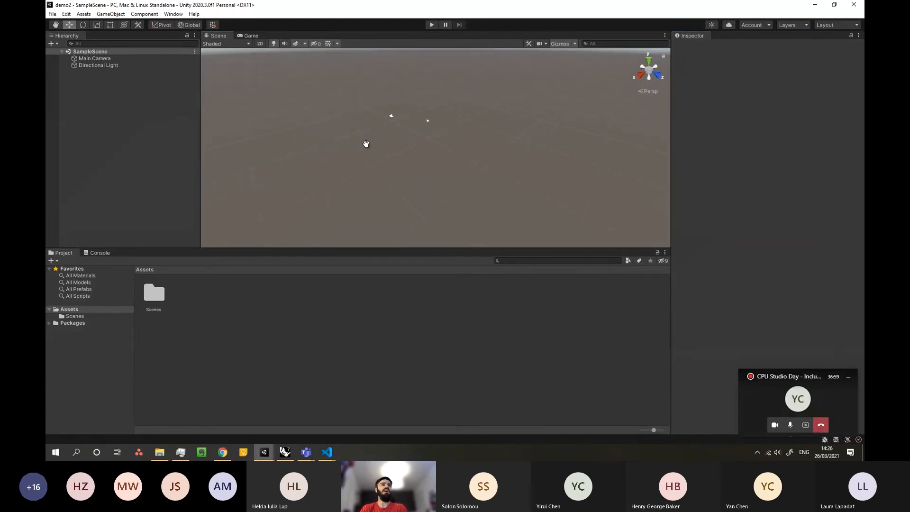
middle_drag(366, 143, 369, 171)
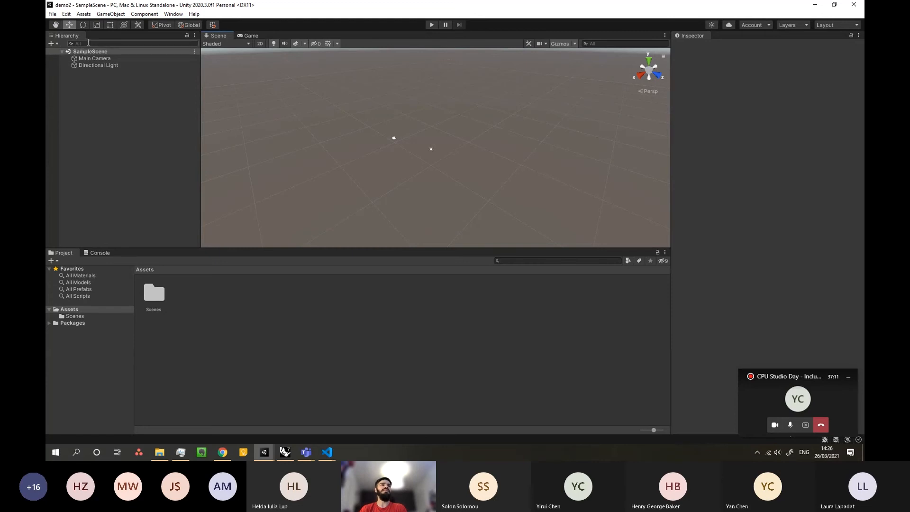
right_drag(406, 129, 381, 143)
Select the Main Camera and move it backwards along its Z axis to about -14.22.
click(91, 57)
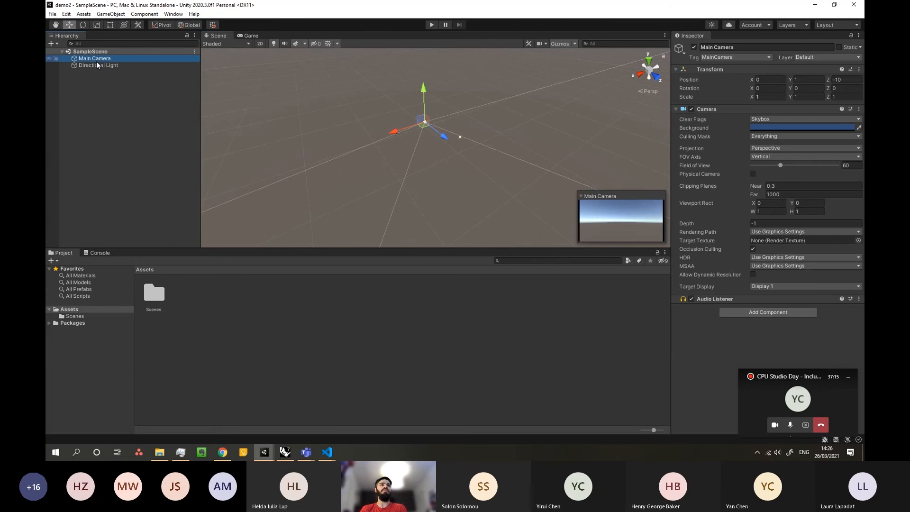
click(97, 63)
click(93, 51)
click(88, 57)
click(93, 66)
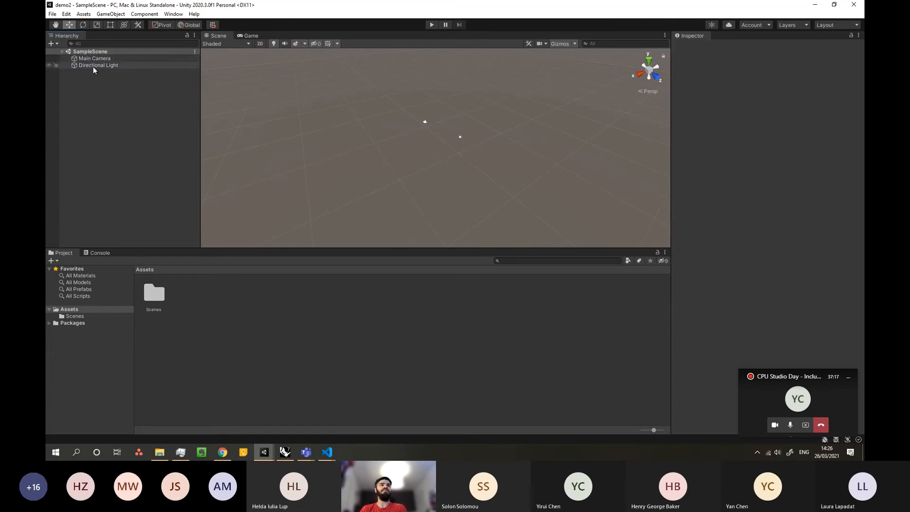
click(93, 60)
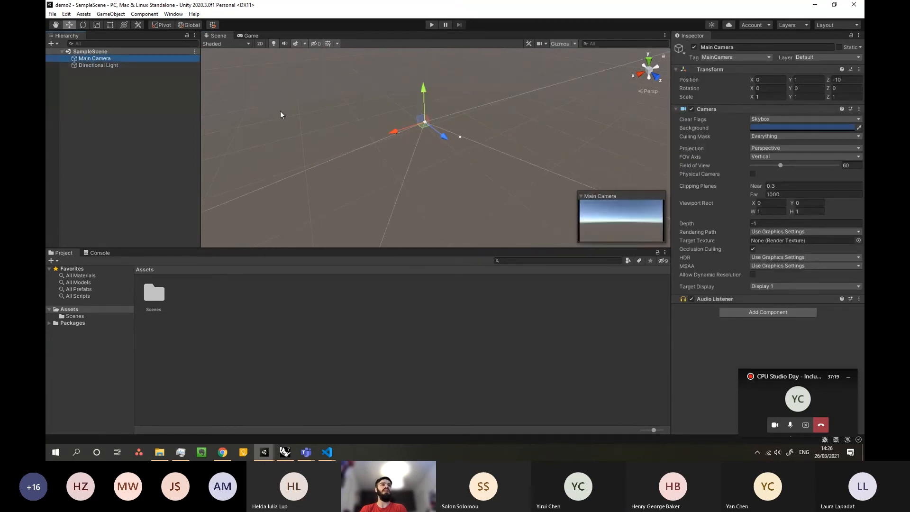
drag(440, 135, 433, 114)
Examine the Directional Light and the Main Camera in the scene, selecting each and viewing them from different angles.
click(90, 67)
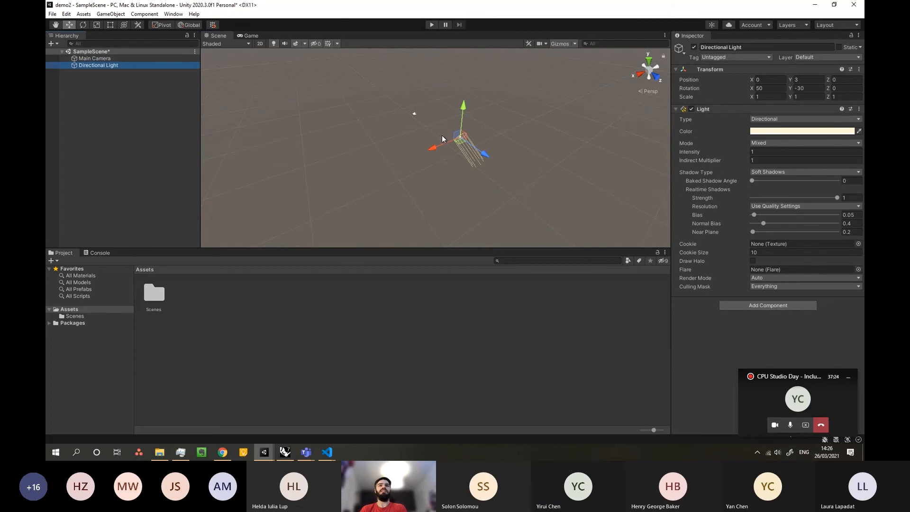
drag(436, 143, 419, 159)
click(460, 136)
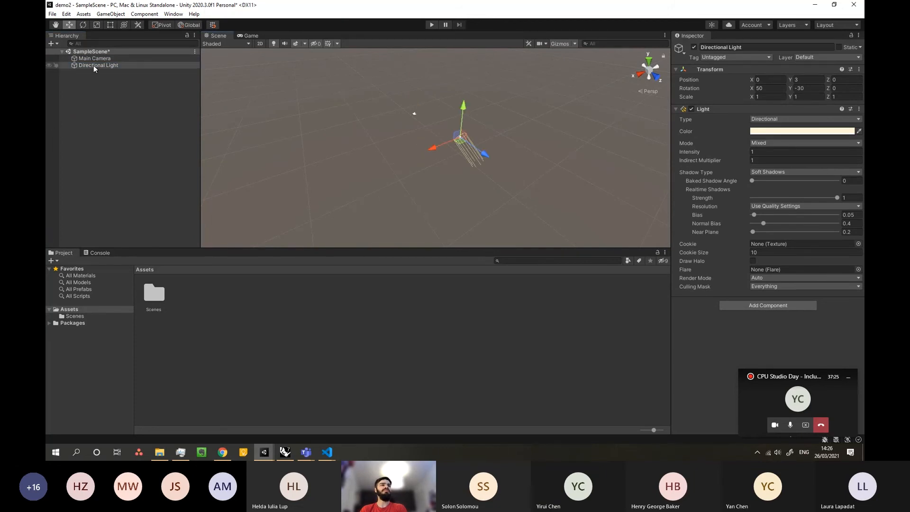
click(95, 59)
click(516, 101)
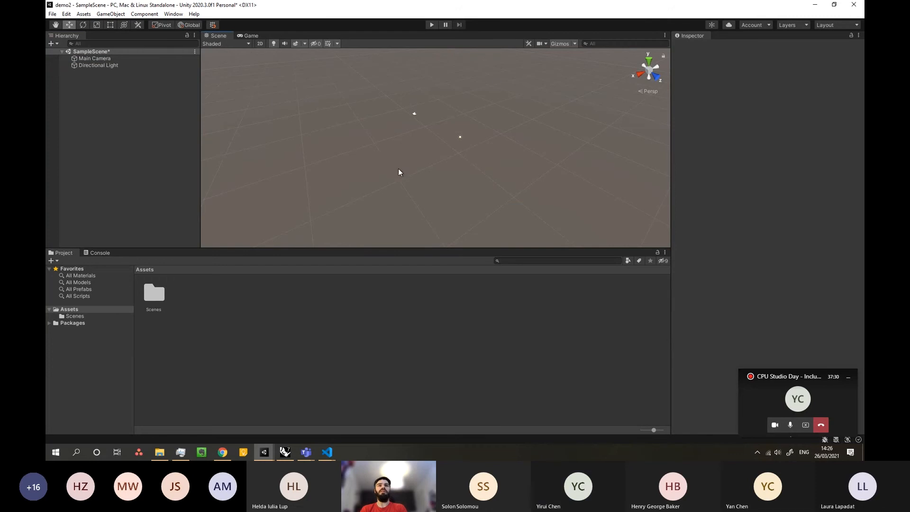
right_drag(398, 172, 393, 105)
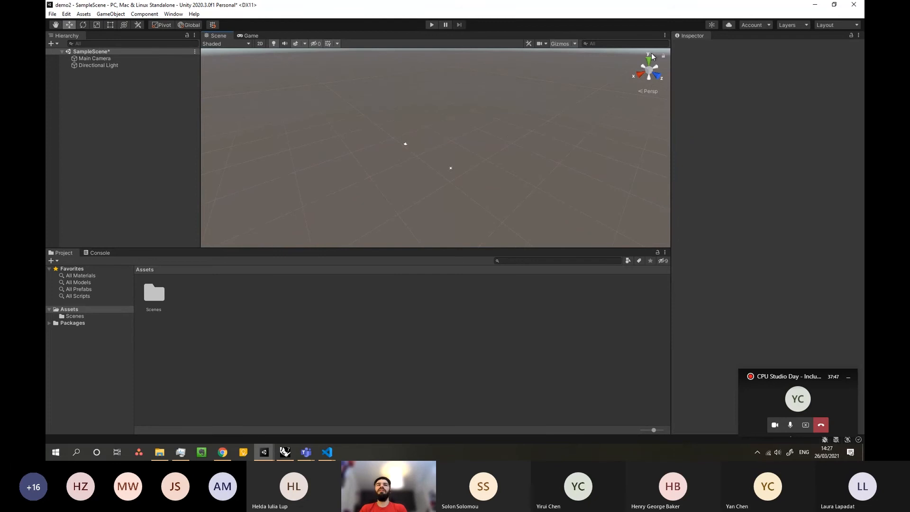
click(85, 58)
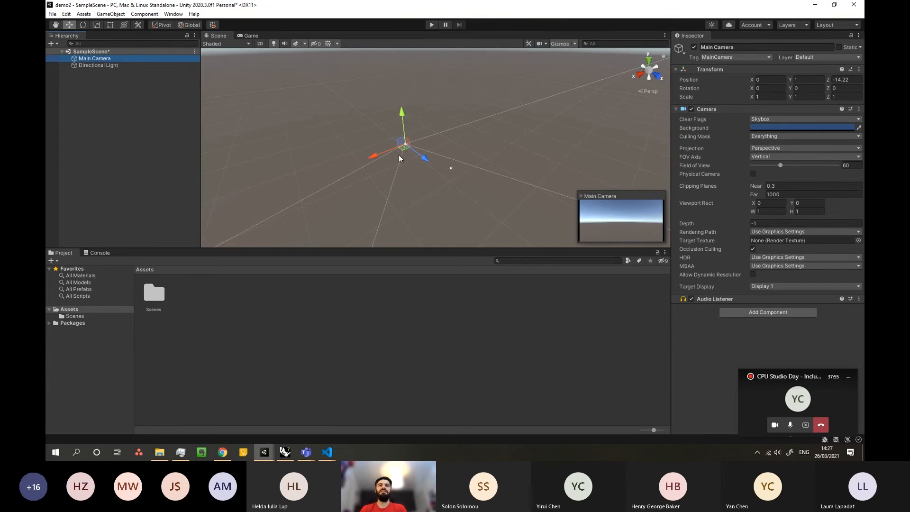
right_drag(399, 155, 454, 150)
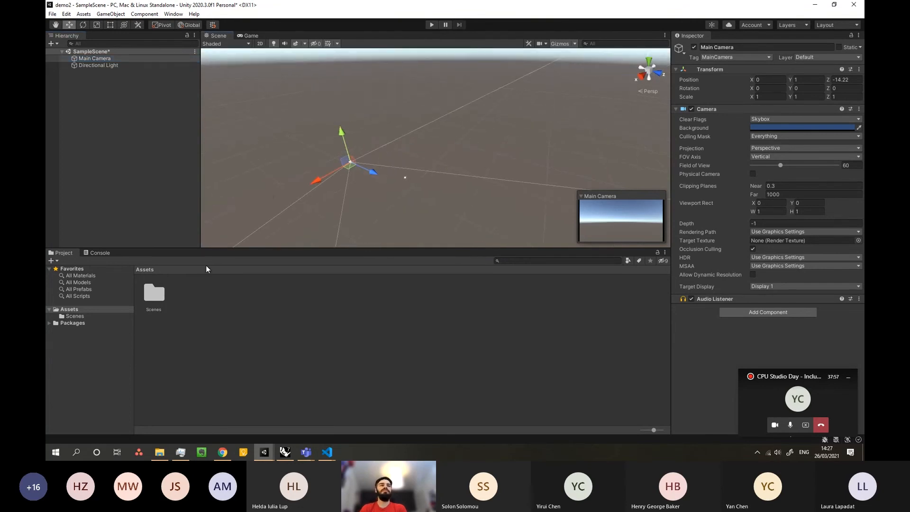
right_drag(351, 186, 270, 188)
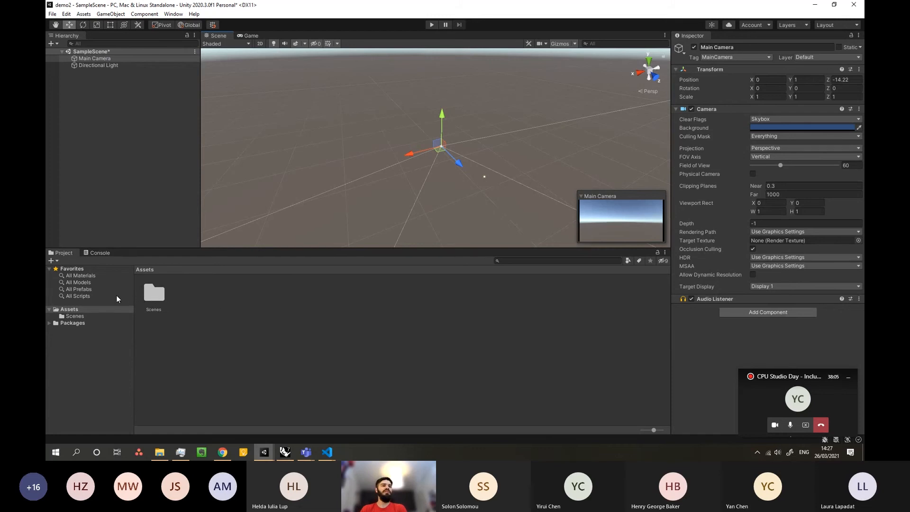
Inspect the SampleScene asset inside the Scenes folder and return to the Assets folder.
click(155, 294)
double_click(155, 294)
click(154, 298)
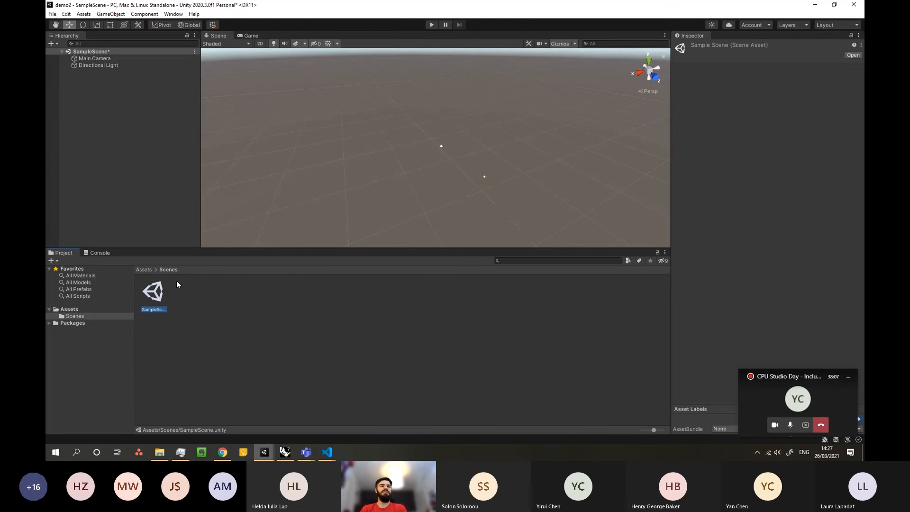
click(143, 270)
Look around the scene, pan it with the Hand tool, and switch back to the Move tool.
right_drag(443, 160, 445, 168)
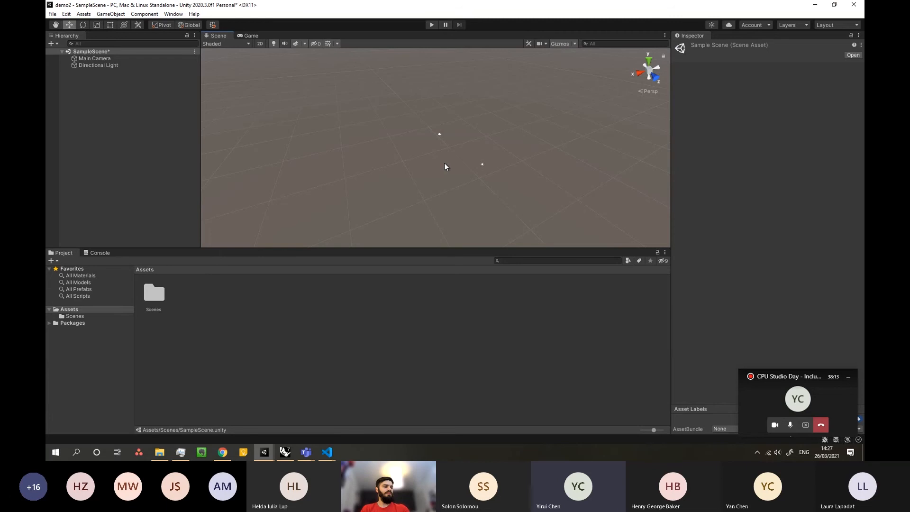
right_drag(359, 144, 414, 130)
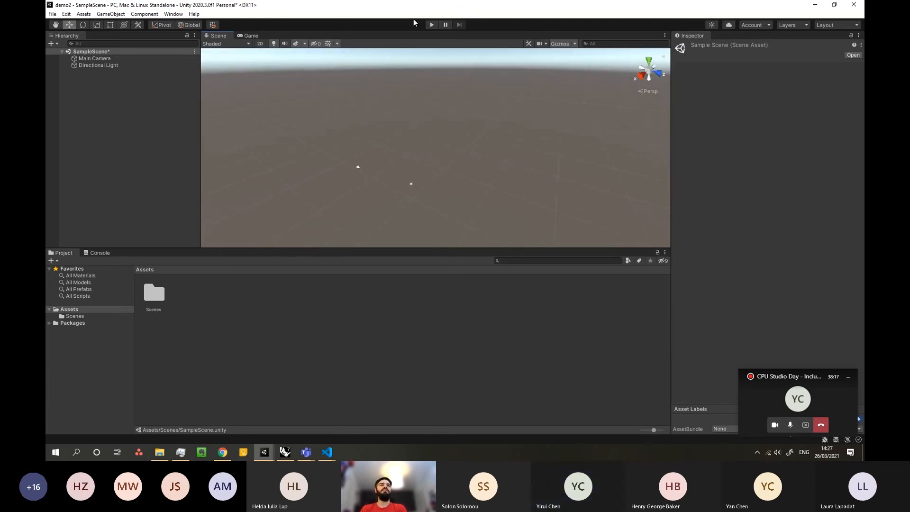
click(55, 25)
drag(354, 140, 486, 164)
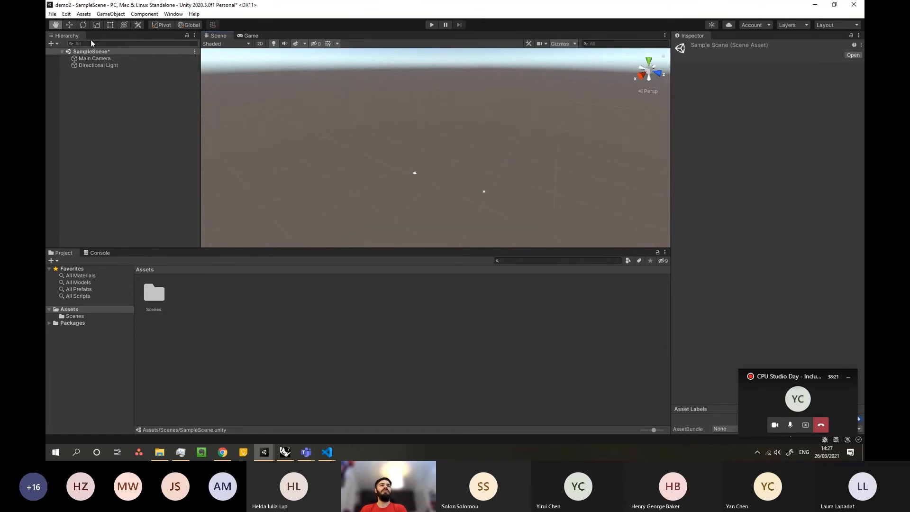
click(69, 25)
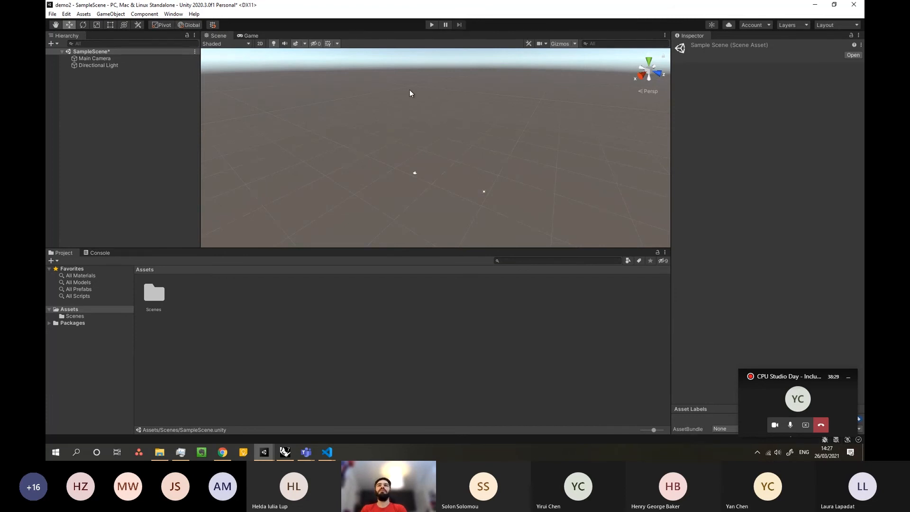
Run the scene in play mode, compare its Scene and Game views, and stop playing.
click(433, 26)
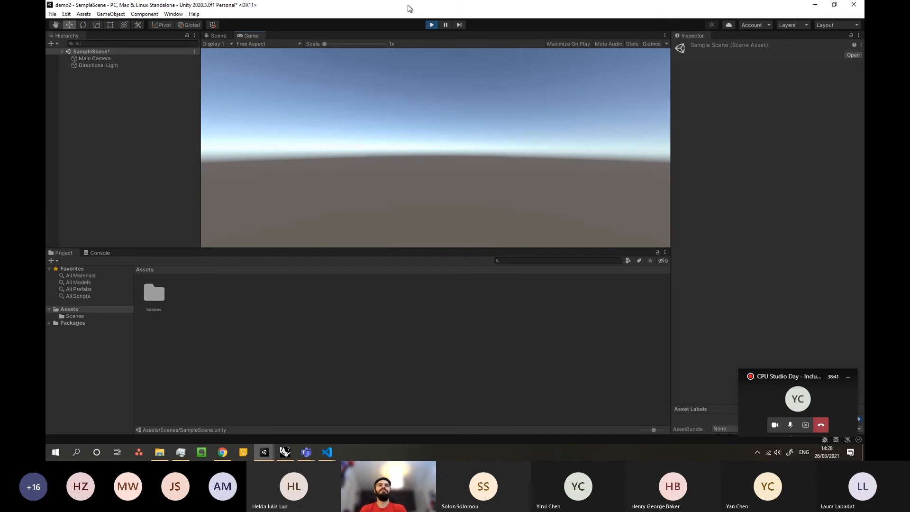
click(432, 25)
click(432, 24)
click(219, 36)
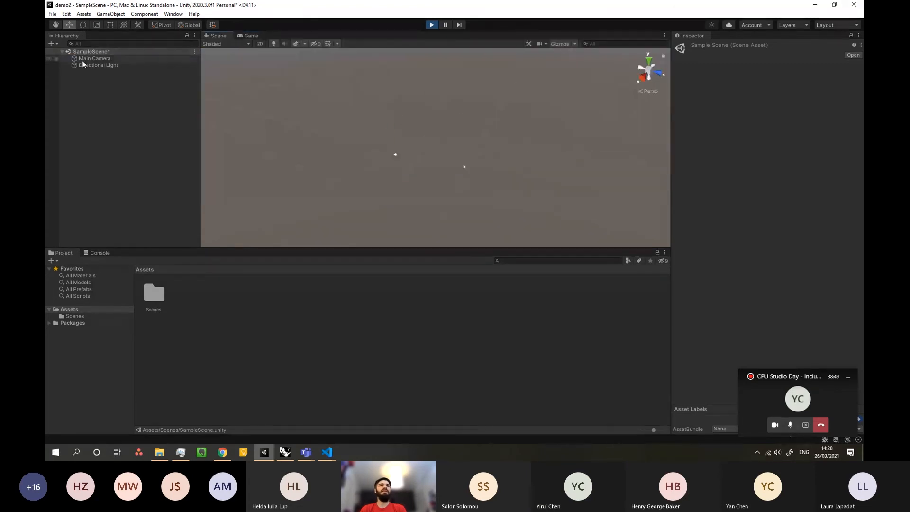
click(396, 154)
click(443, 175)
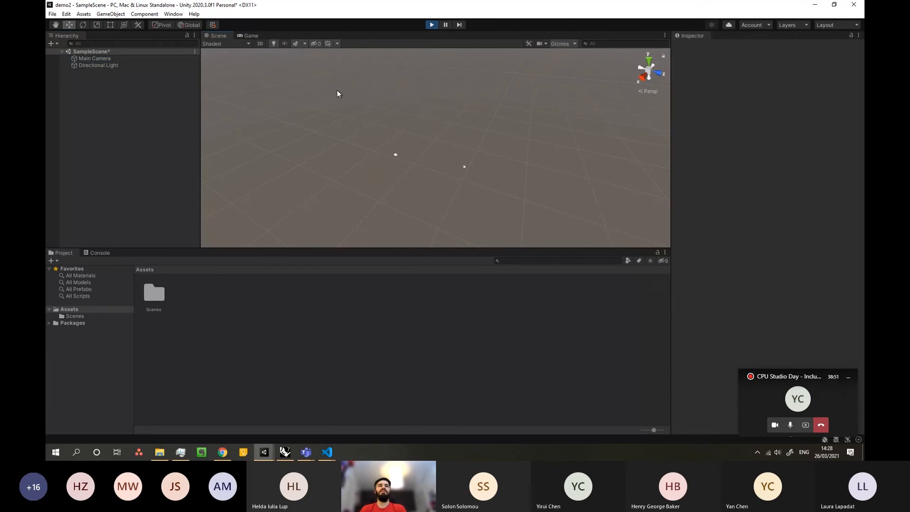
click(251, 35)
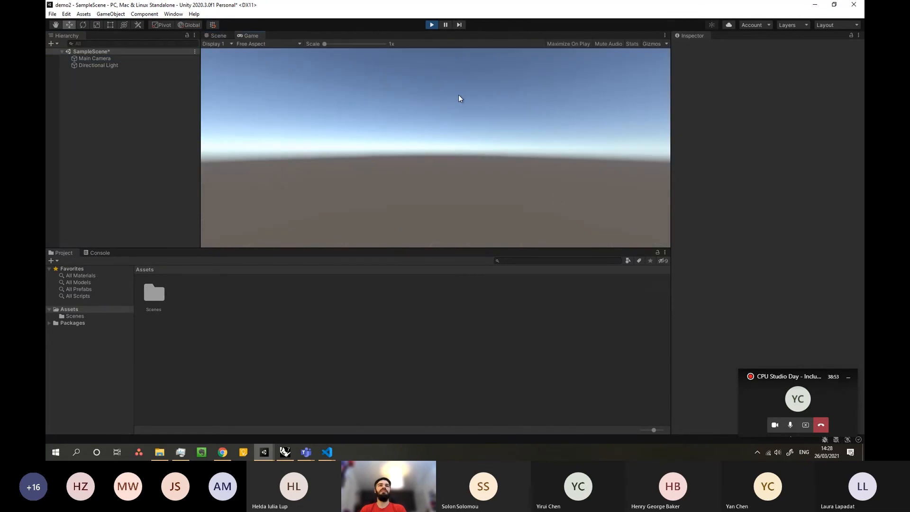
click(432, 25)
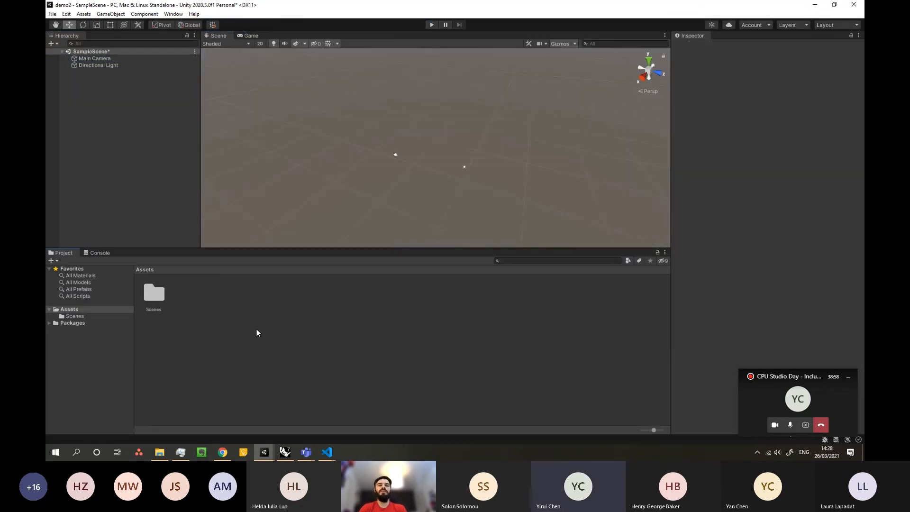
Create a folder named Objects in the project's Assets folder.
right_click(216, 298)
click(190, 334)
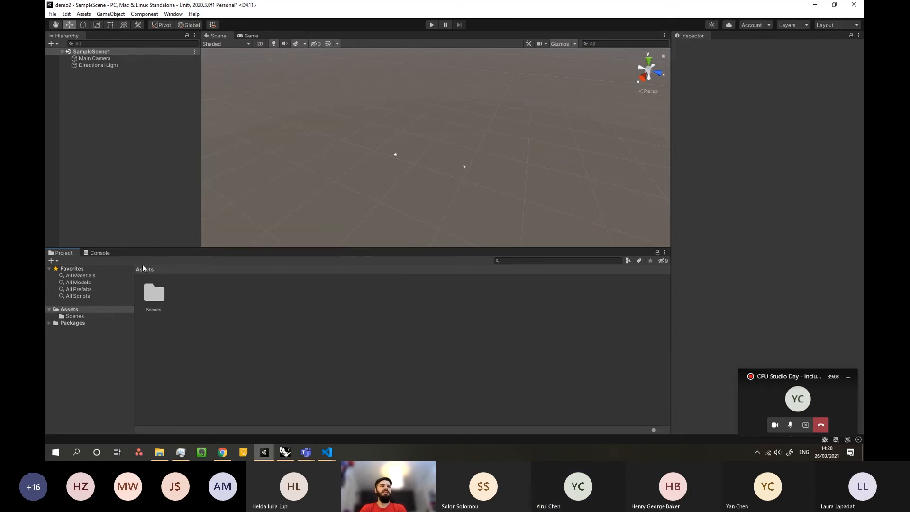
right_click(203, 317)
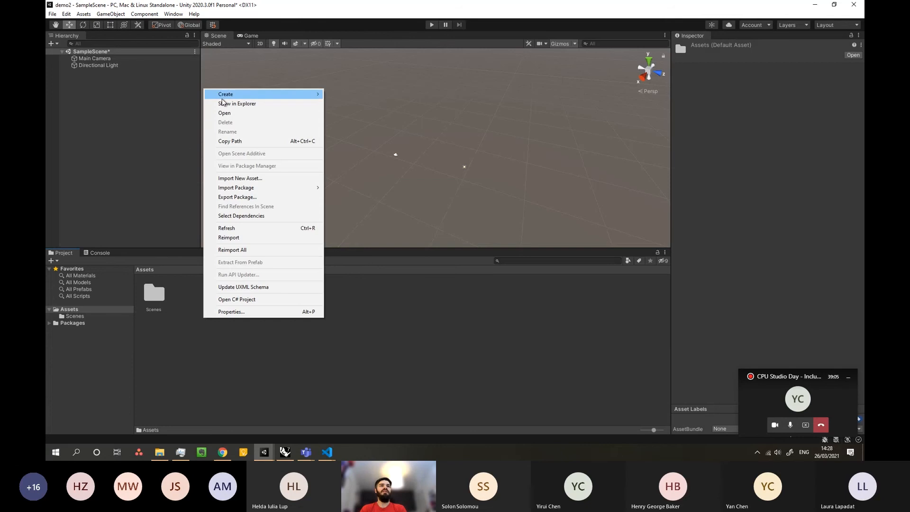
click(338, 94)
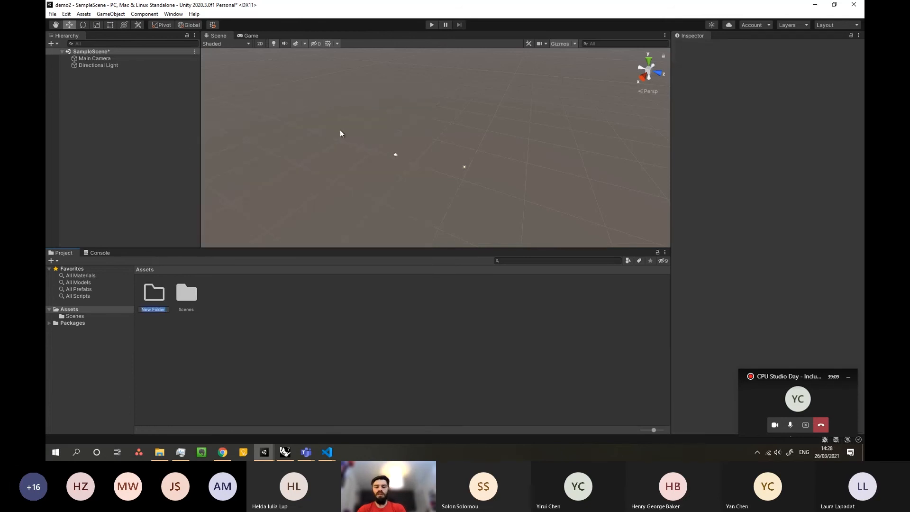
text(Objects)
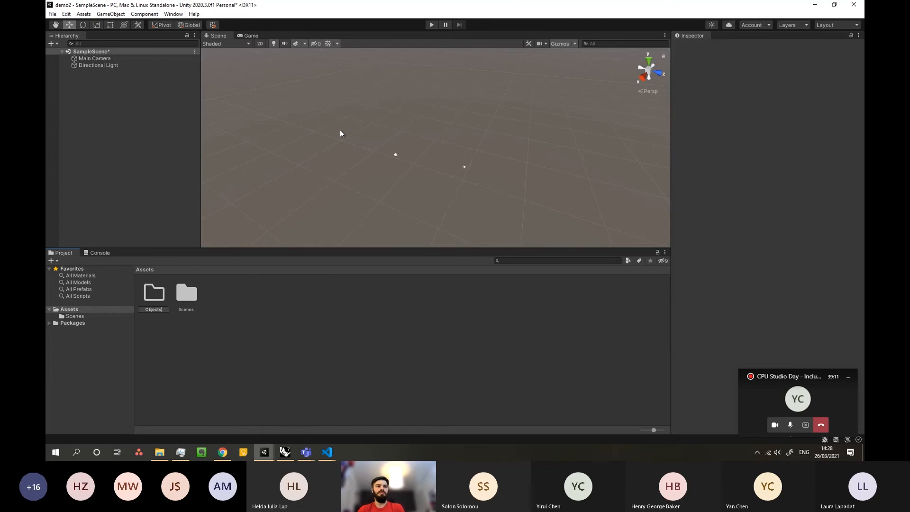
key(Return)
Create a folder named Code in the project's Assets folder.
right_click(265, 369)
mouse_move(309, 141)
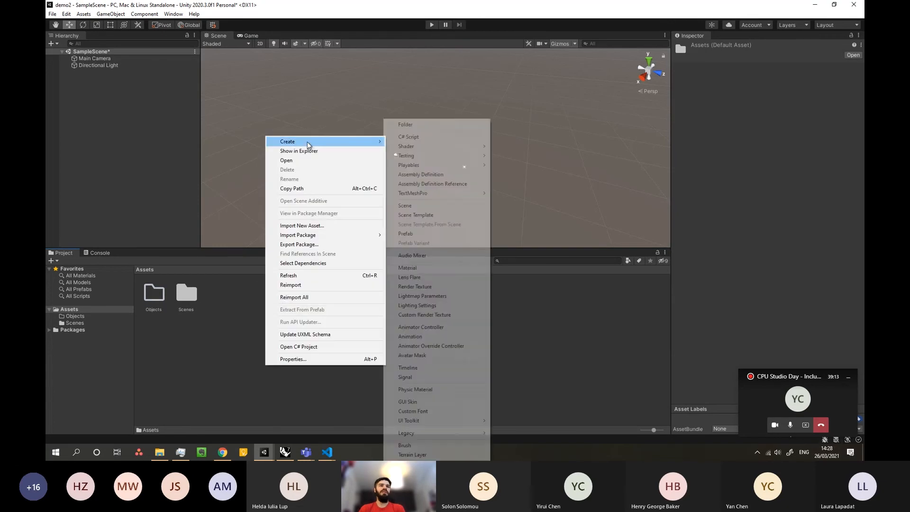
click(408, 125)
text(Code)
key(Return)
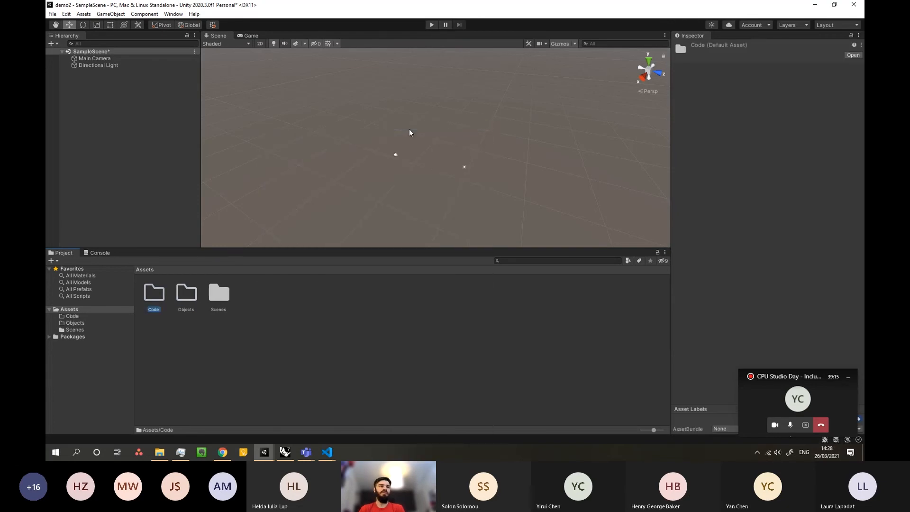
Create a folder named Materials in the project's Assets folder.
right_click(261, 316)
mouse_move(285, 91)
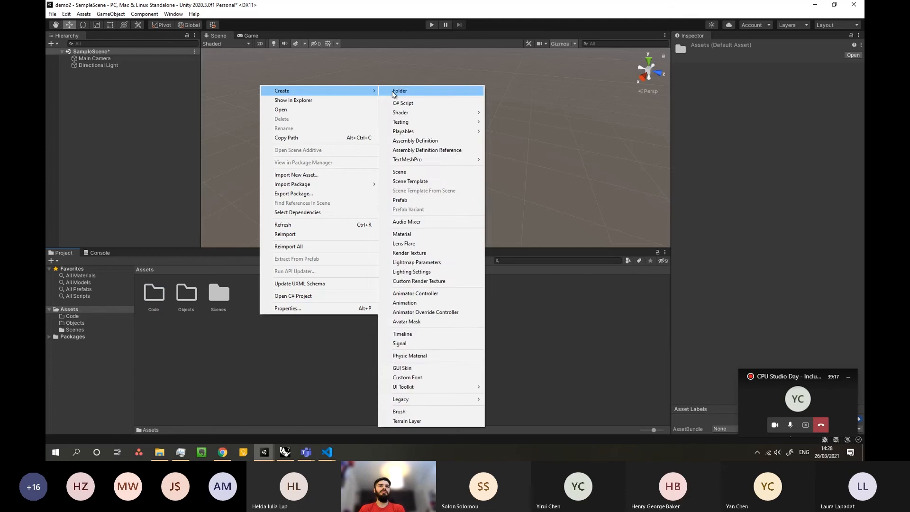
click(399, 92)
text(Material)
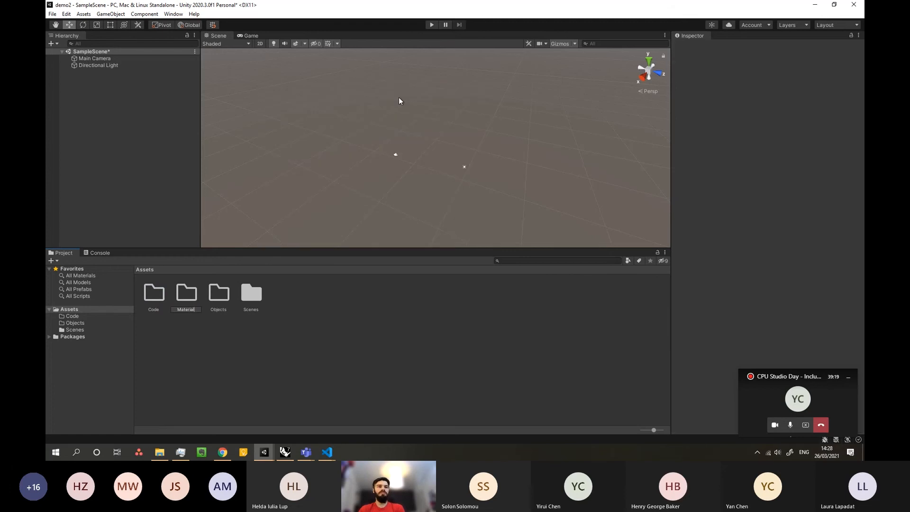
text(s)
key(Return)
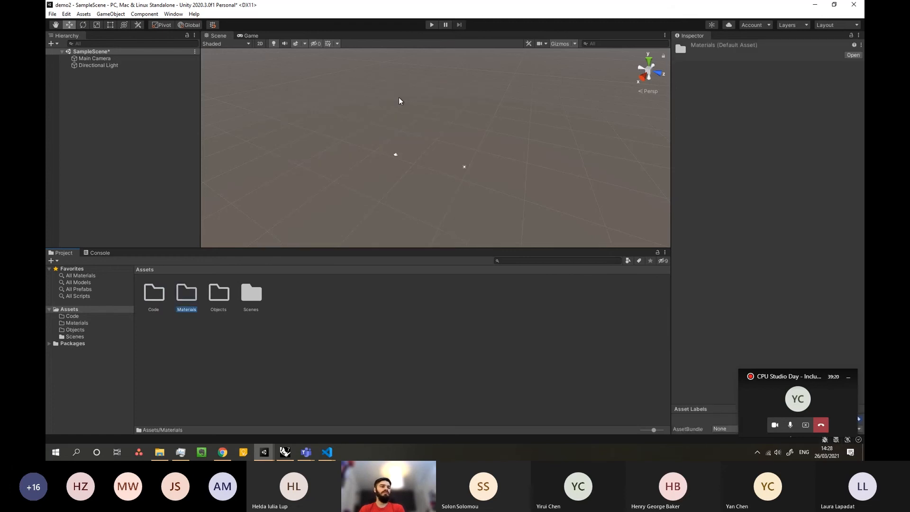
click(361, 334)
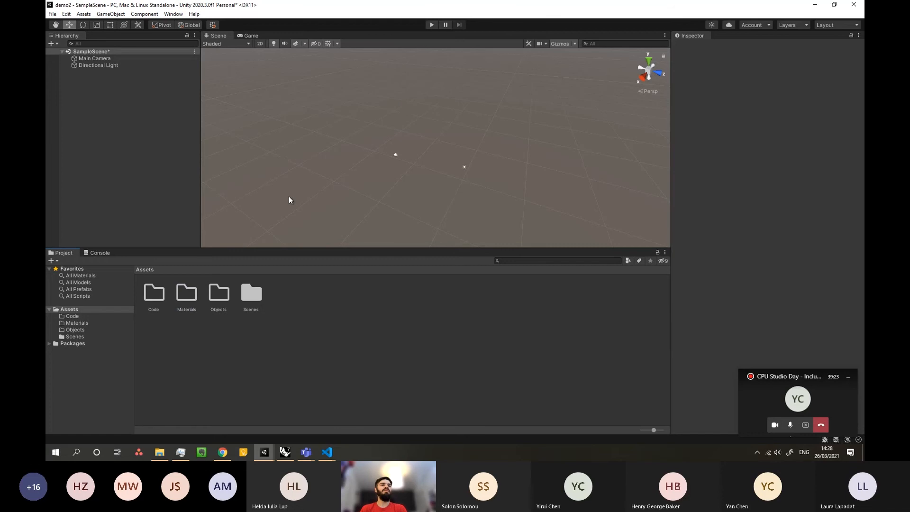
right_drag(412, 150, 374, 179)
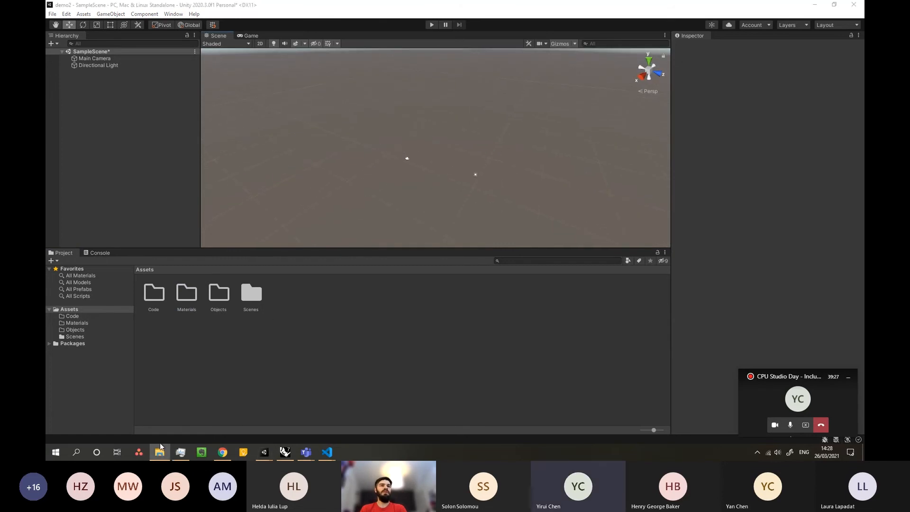
Import Box_test_02.fbx from the Models folder in File Explorer into the project's Objects folder and select the imported asset.
drag(864, 100, 641, 54)
drag(295, 205, 726, 206)
drag(634, 78, 742, 40)
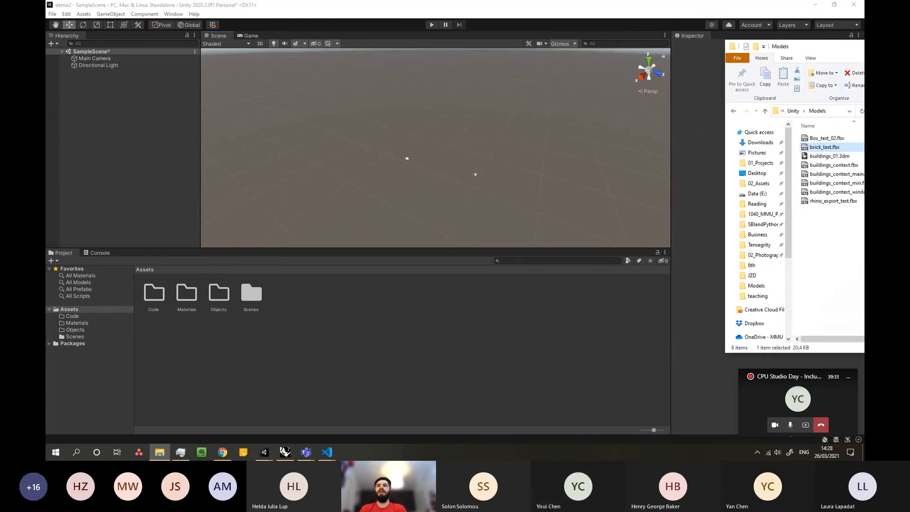
drag(837, 51, 686, 84)
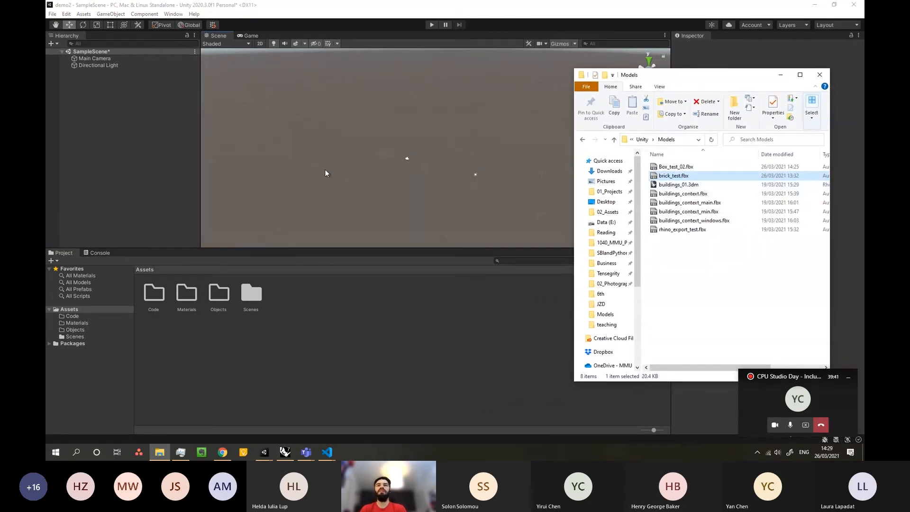
right_drag(432, 139, 417, 129)
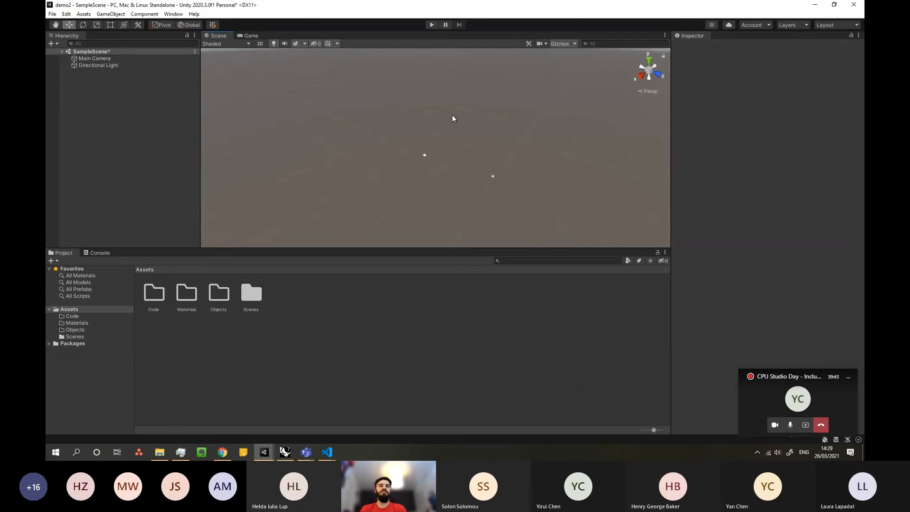
key(alt+Tab)
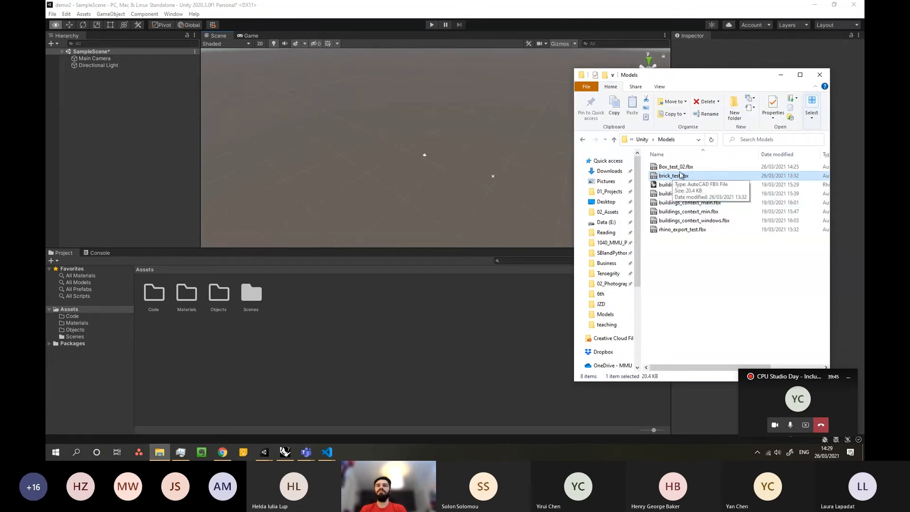
drag(673, 176, 218, 296)
click(682, 165)
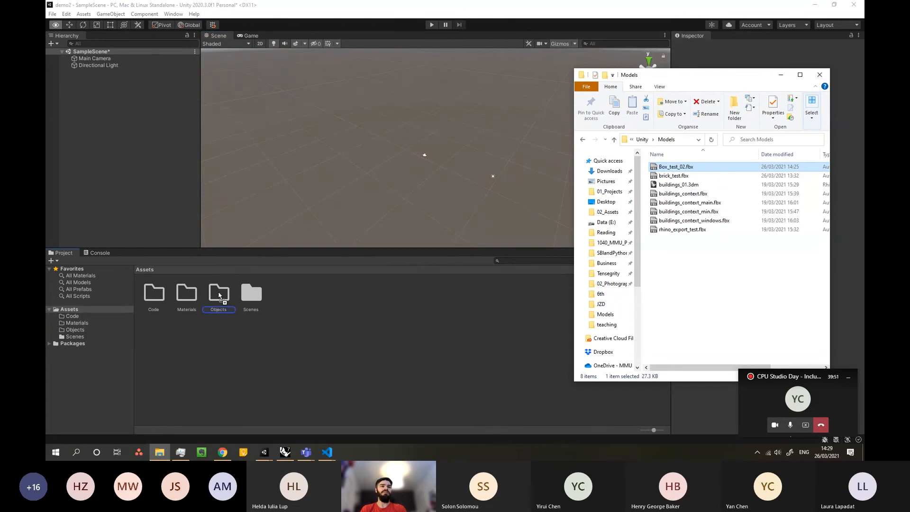
double_click(219, 295)
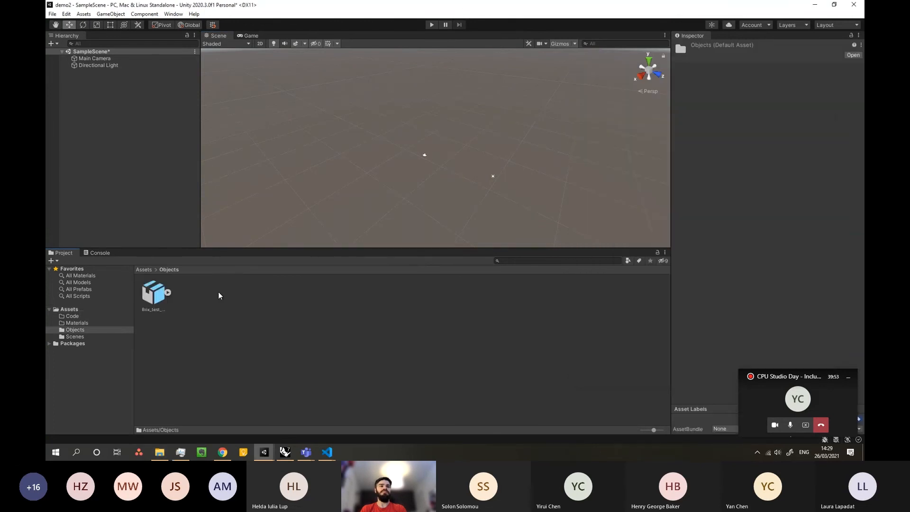
click(154, 291)
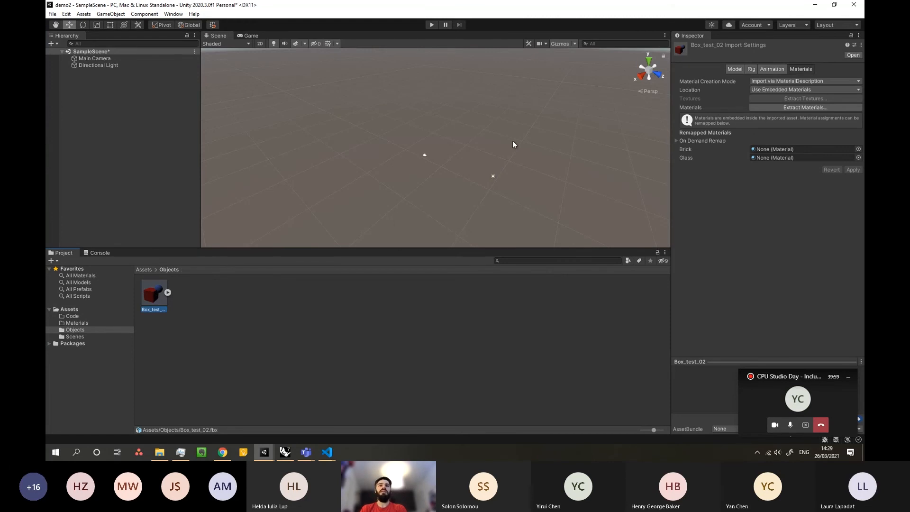
Place the Box_test_02 model from the Objects folder in the scene.
right_drag(513, 141, 485, 148)
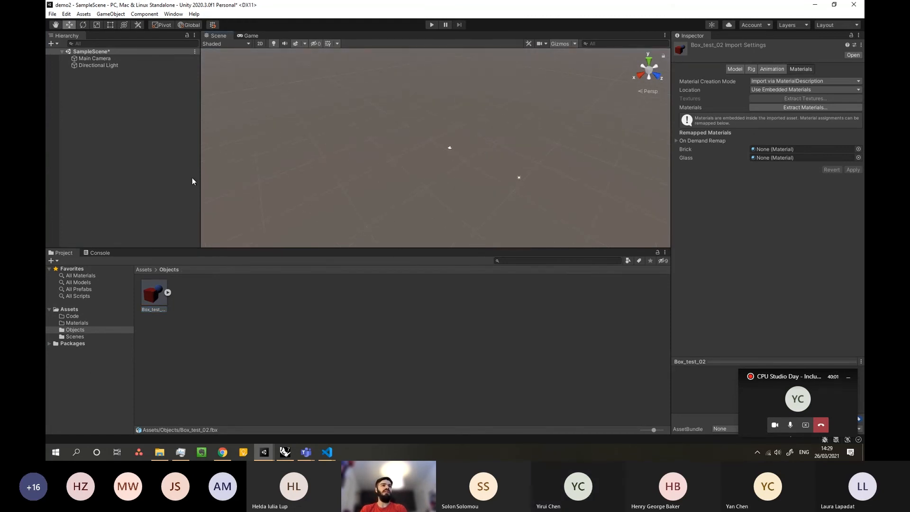
right_drag(350, 148, 441, 119)
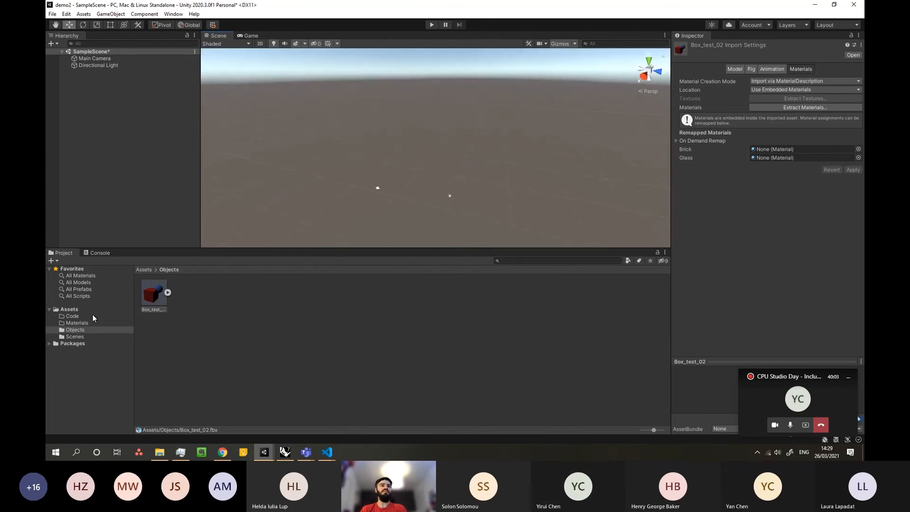
drag(124, 124, 510, 177)
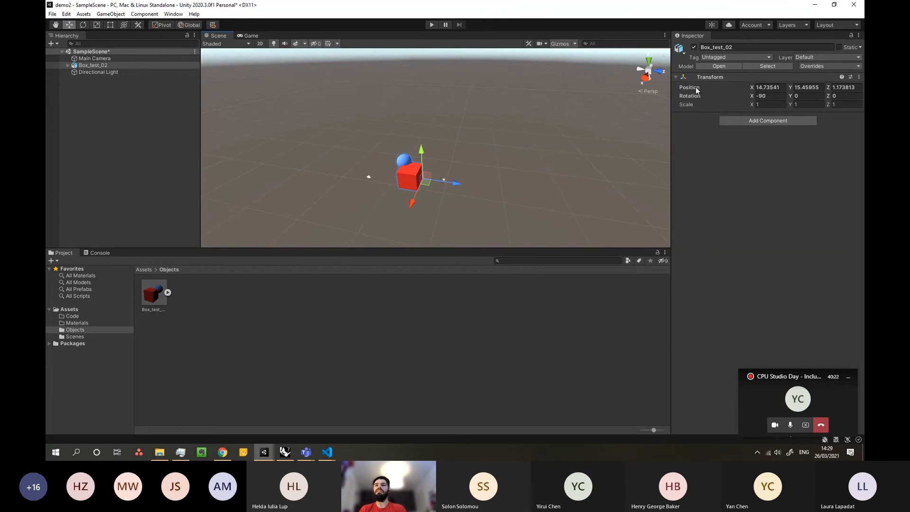
Set the position of the placed Box_test_02 object to X 0, Y 0, Z 0.
click(783, 87)
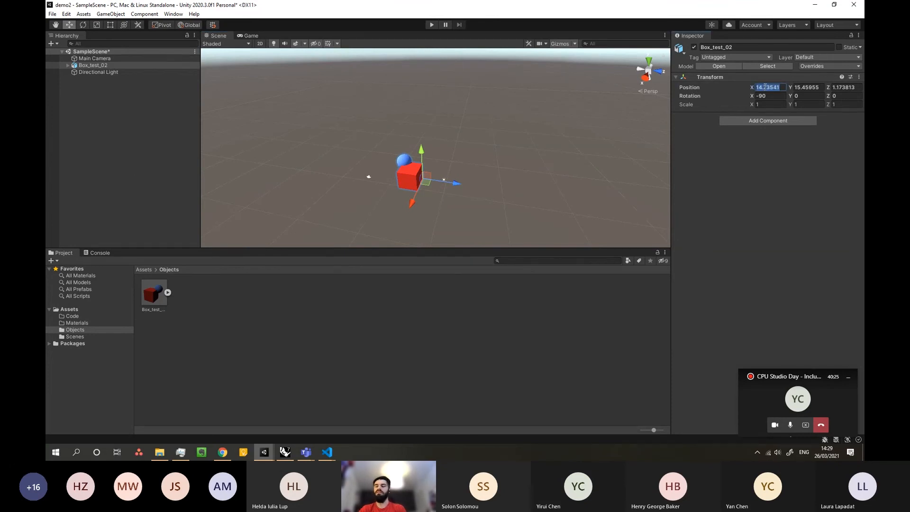
text(0)
key(Tab)
text(0)
key(Tab)
text(0)
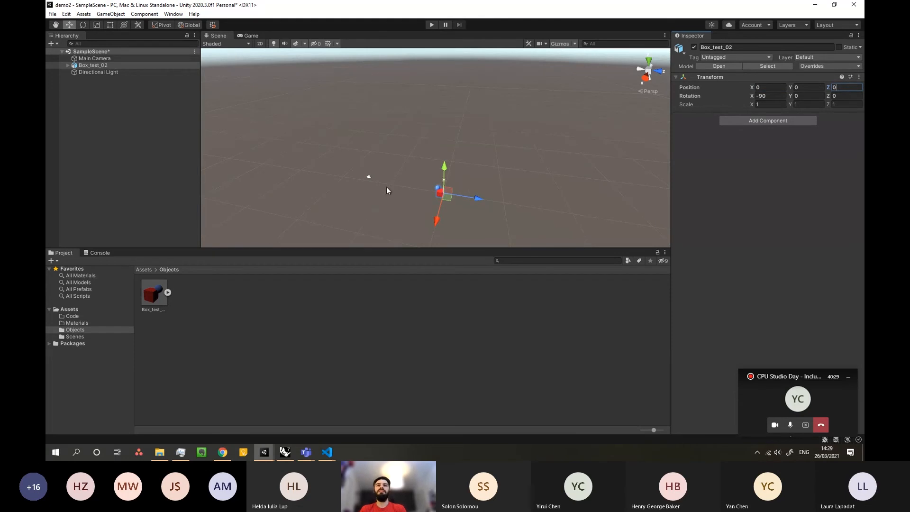
Check the Main Camera's preview of the model and inspect the X rotation of Box_test_02.
click(369, 177)
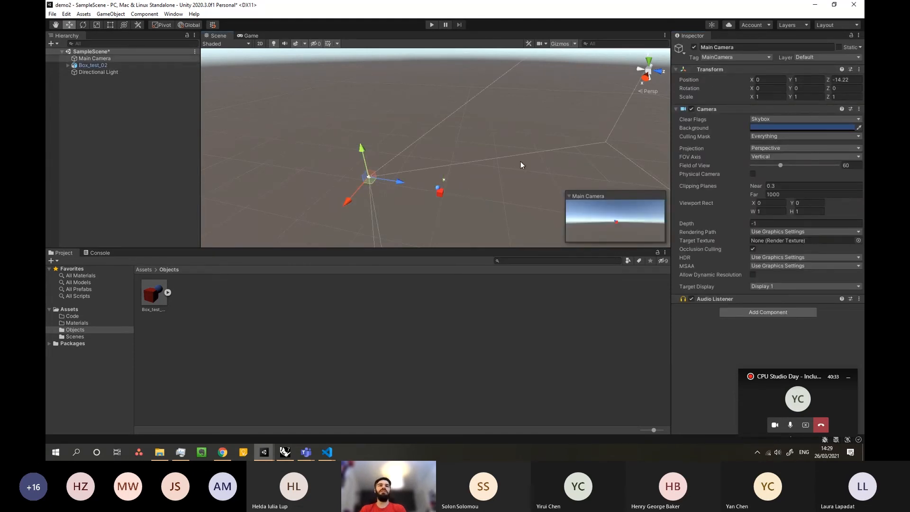
click(442, 192)
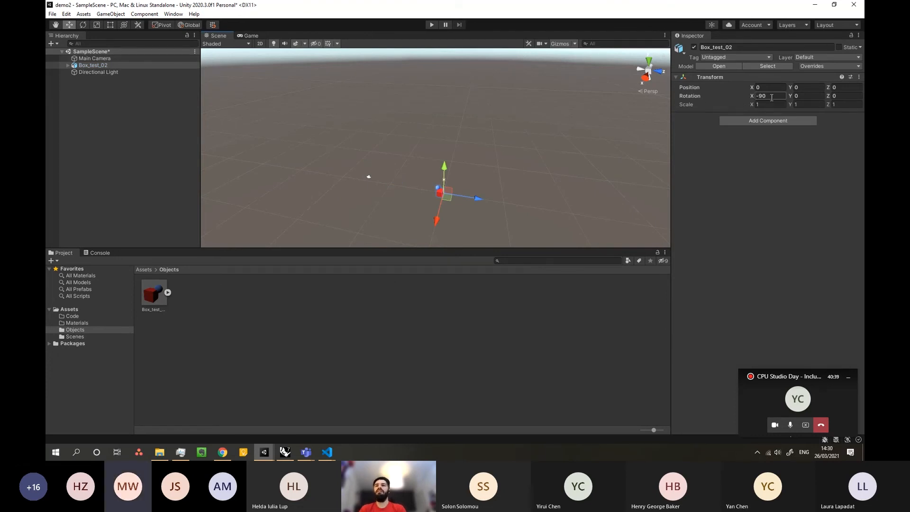
drag(770, 98, 745, 97)
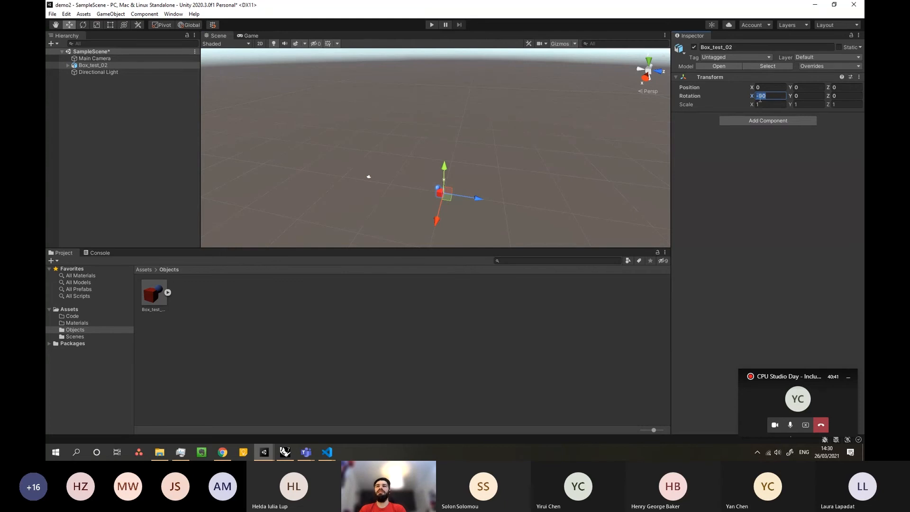
right_drag(527, 156, 520, 164)
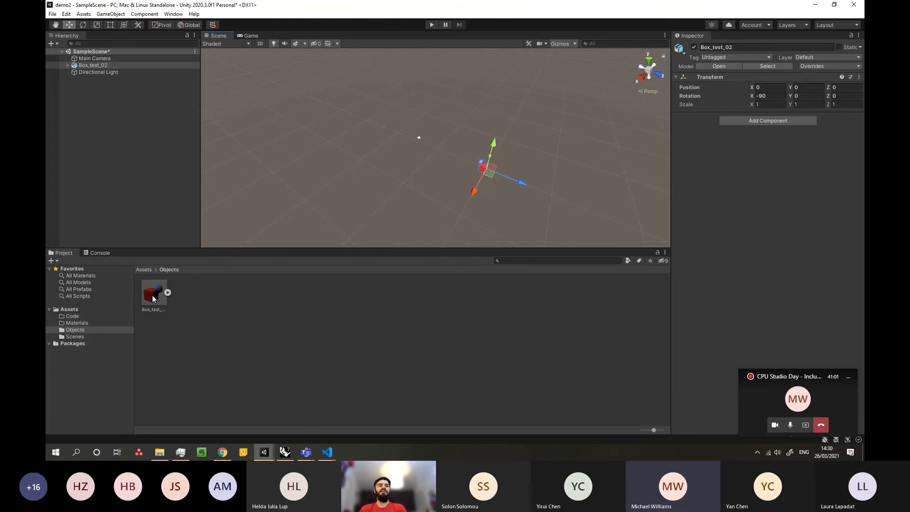
Place a second copy of the Box_test_02 model in the scene and undo the placement.
drag(153, 297, 448, 127)
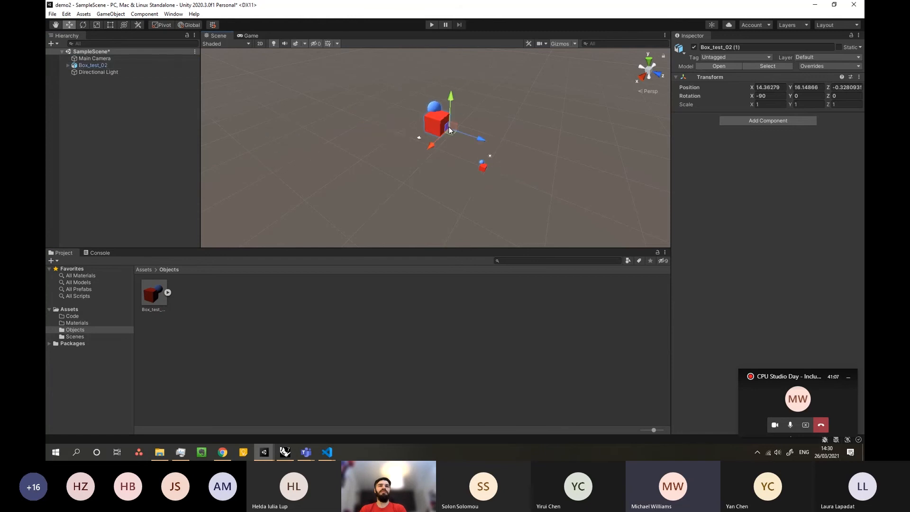
key(ctrl+z)
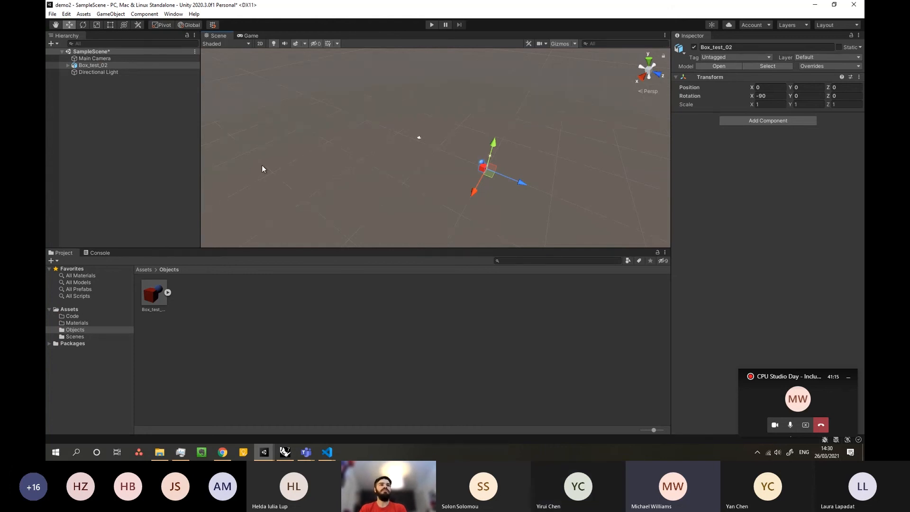
mouse_move(460, 144)
alt+mouse_down()
mouse_move(421, 159)
mouse_move(465, 152)
alt+mouse_up()
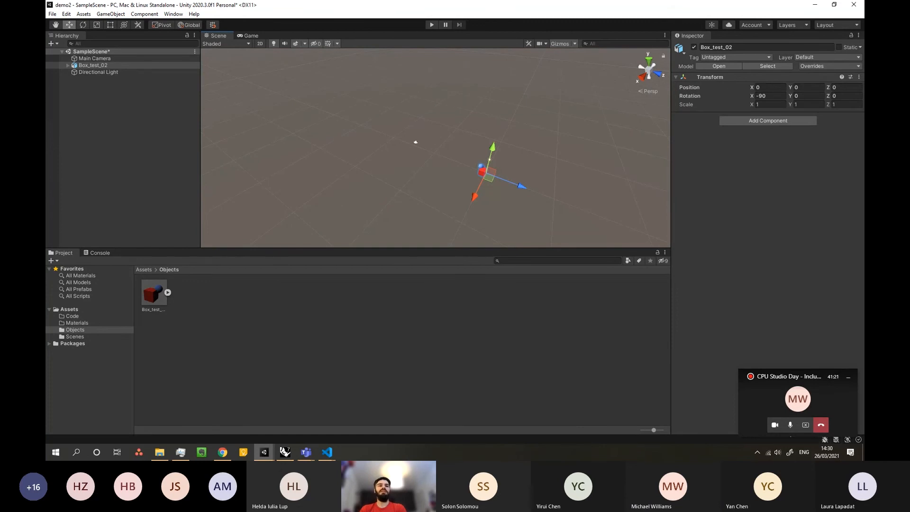
Switch to Rhino to view the original box and sphere, and return to Unity to examine the imported model up close.
key(alt+Tab)
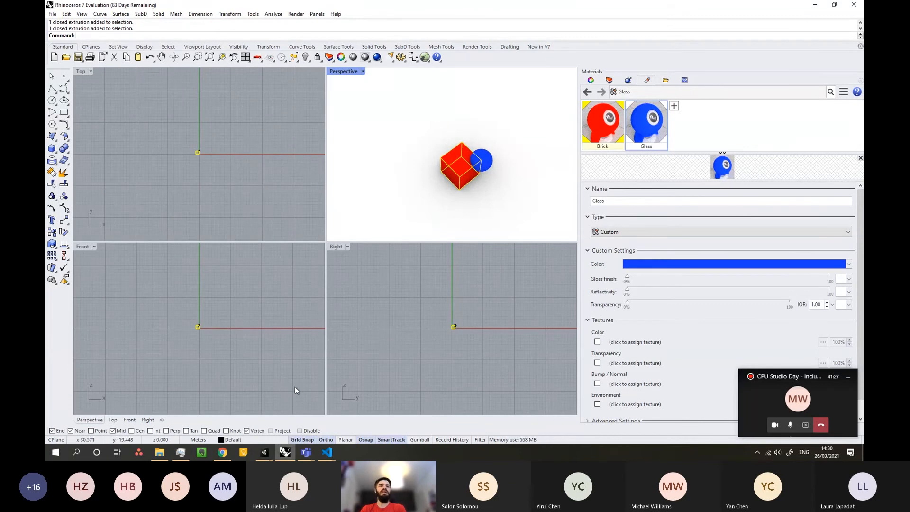
key(alt+Tab)
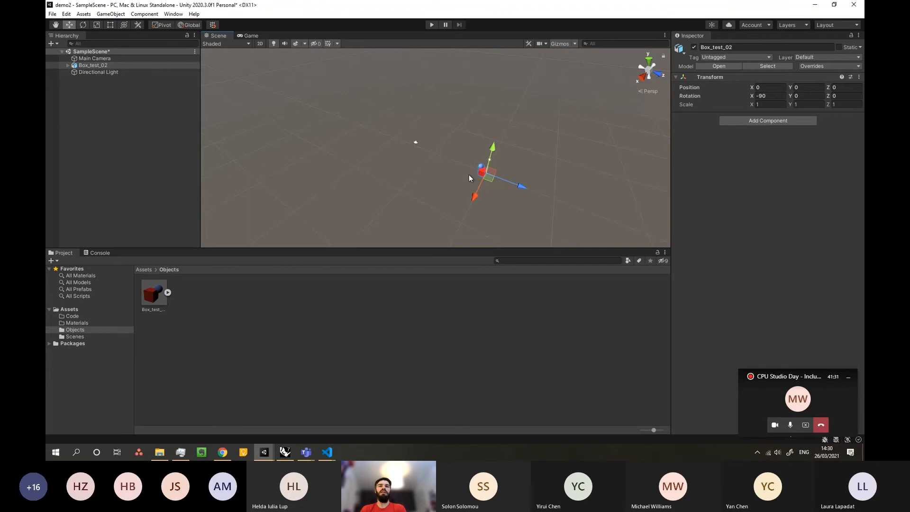
alt+drag(469, 175, 453, 177)
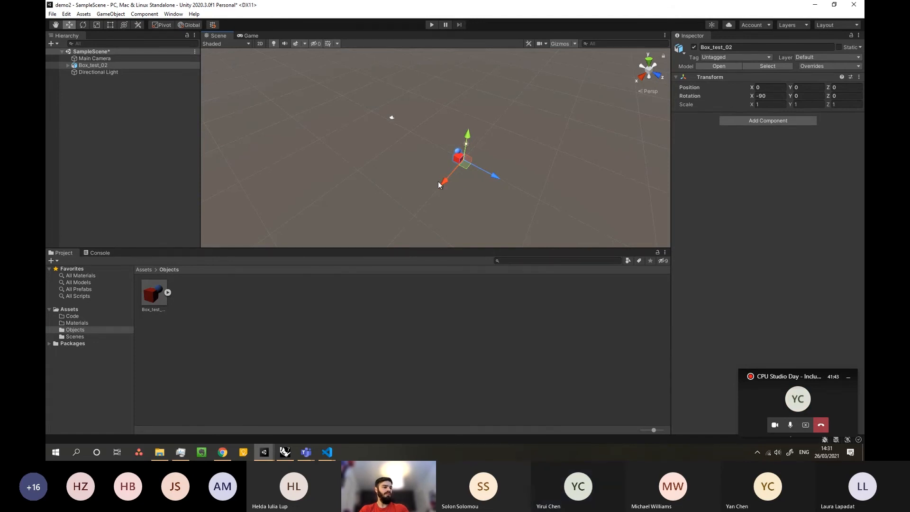
alt+drag(476, 166, 476, 125)
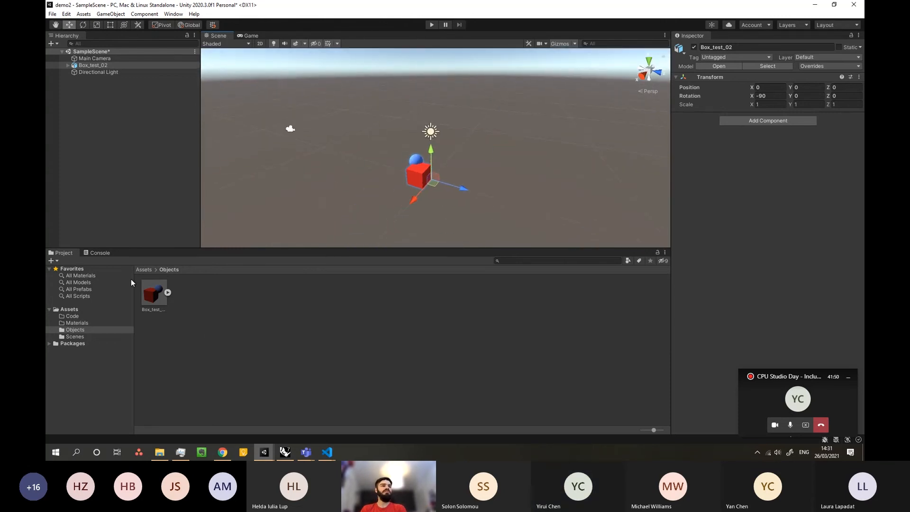
Expand Box_test_02 in the scene hierarchy and inspect the properties and materials of its children Object_1 and Object_2.
click(71, 64)
click(67, 66)
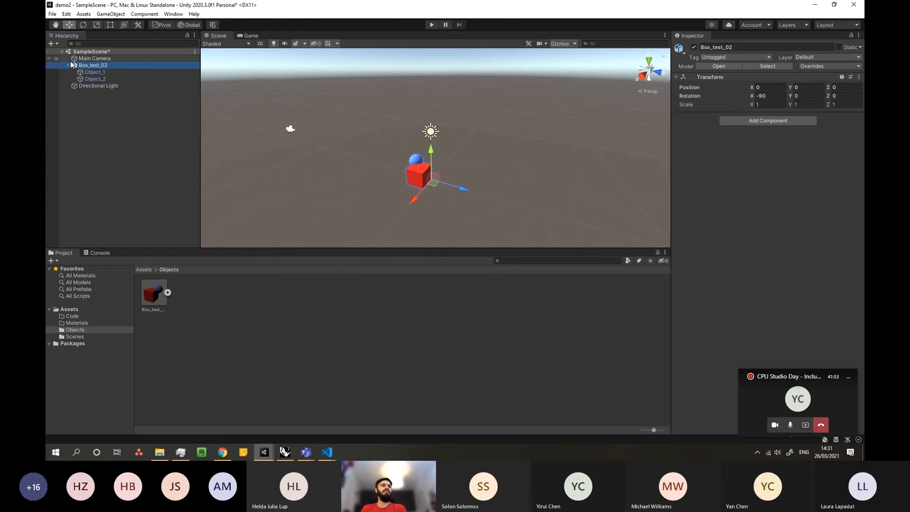
click(107, 121)
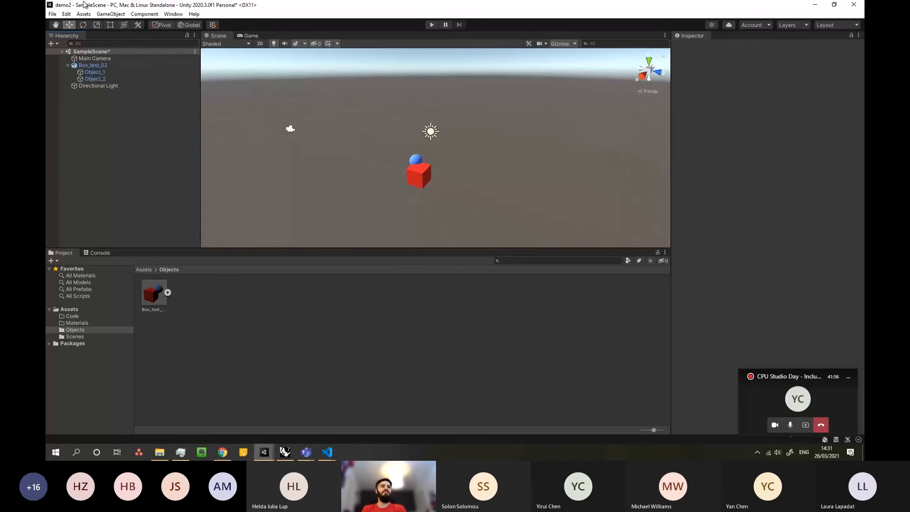
click(89, 66)
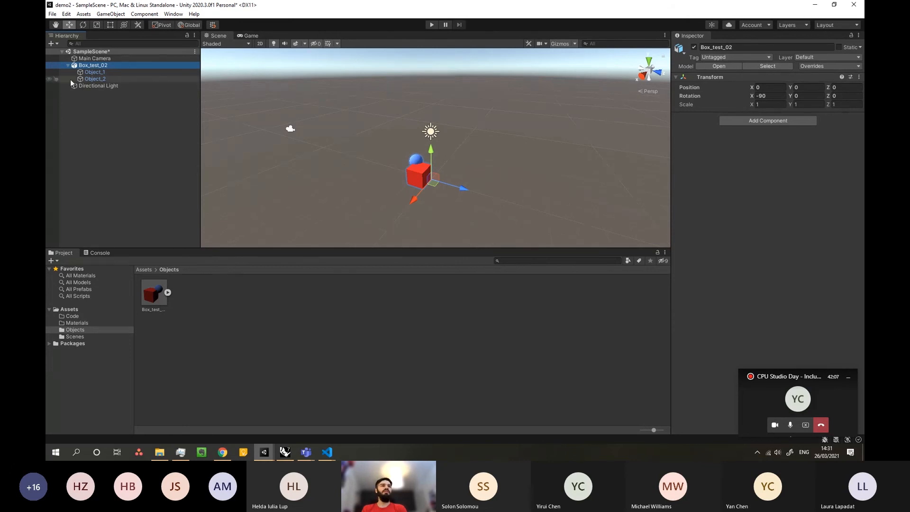
click(100, 73)
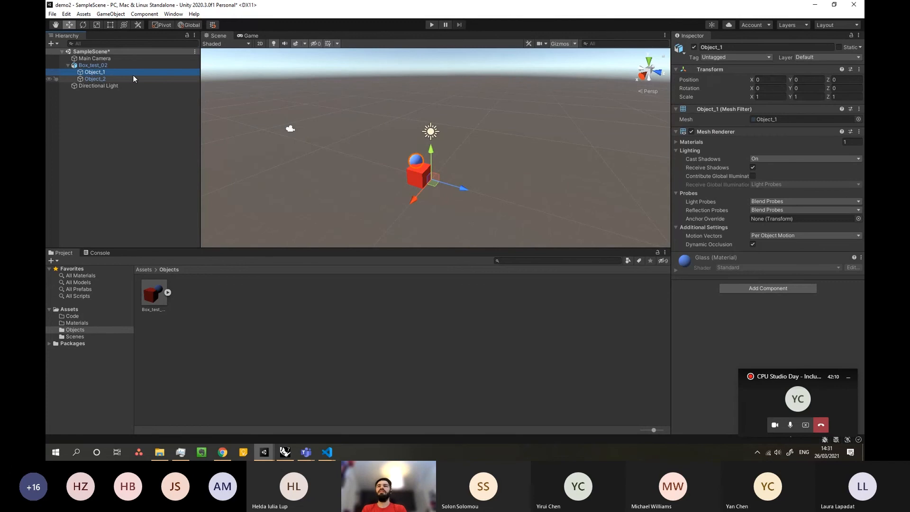
click(92, 79)
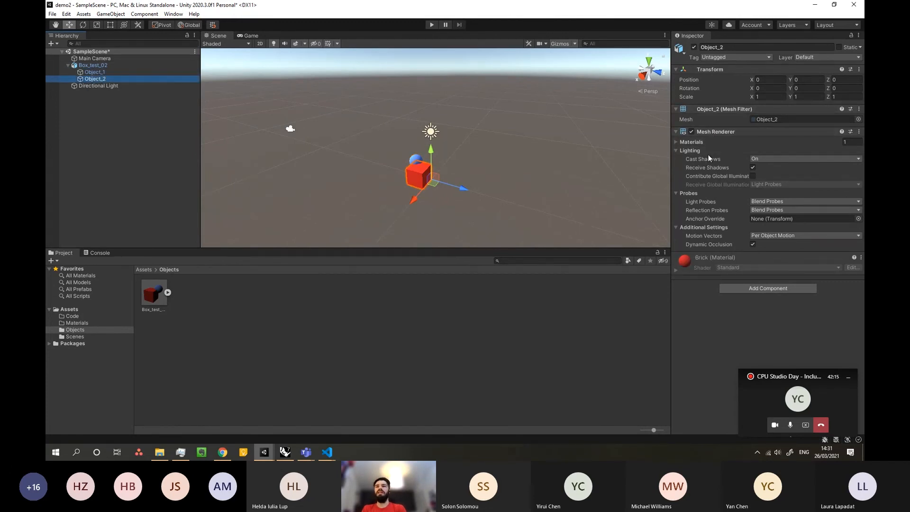
mouse_move(752, 82)
mouse_down()
mouse_move(785, 82)
mouse_move(756, 99)
mouse_up()
key(ctrl+z)
key(ctrl+z)
Create a material named Brick in the project's Materials folder.
right_drag(512, 140, 490, 151)
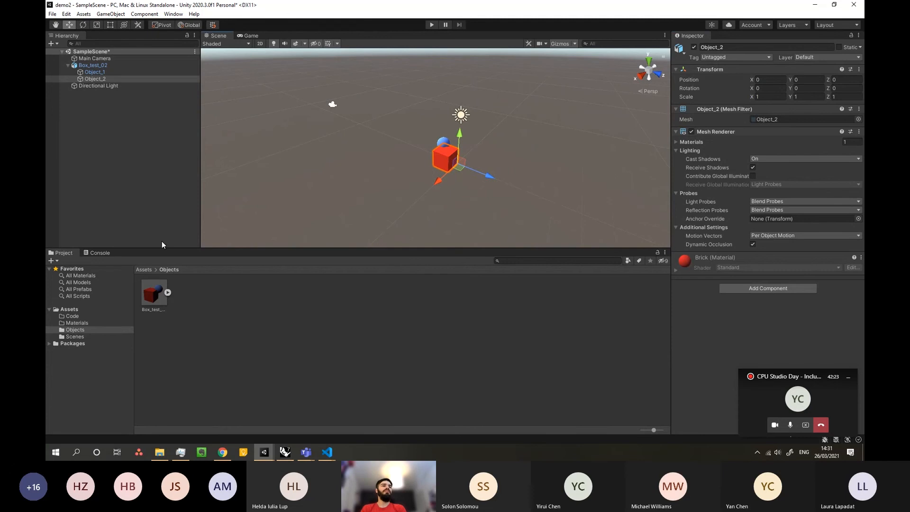
click(142, 270)
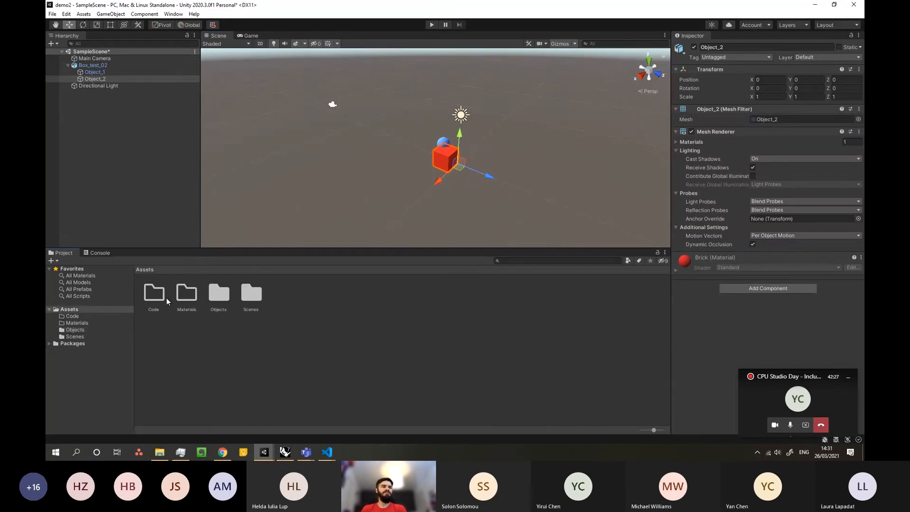
double_click(186, 293)
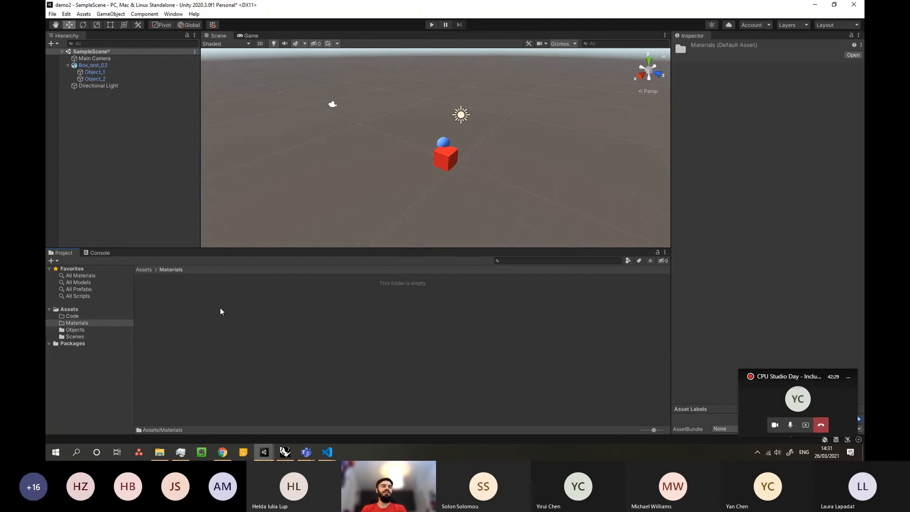
right_click(219, 319)
mouse_move(254, 97)
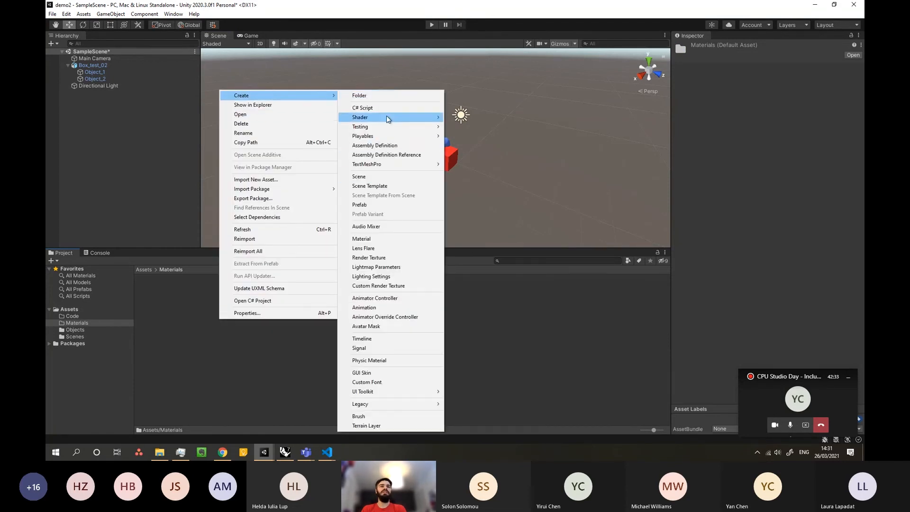
click(389, 238)
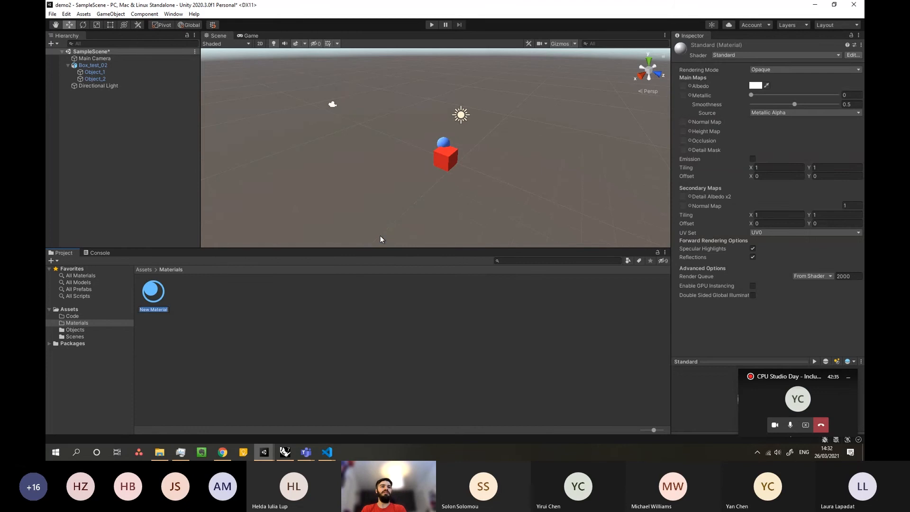
text(Brick)
key(Return)
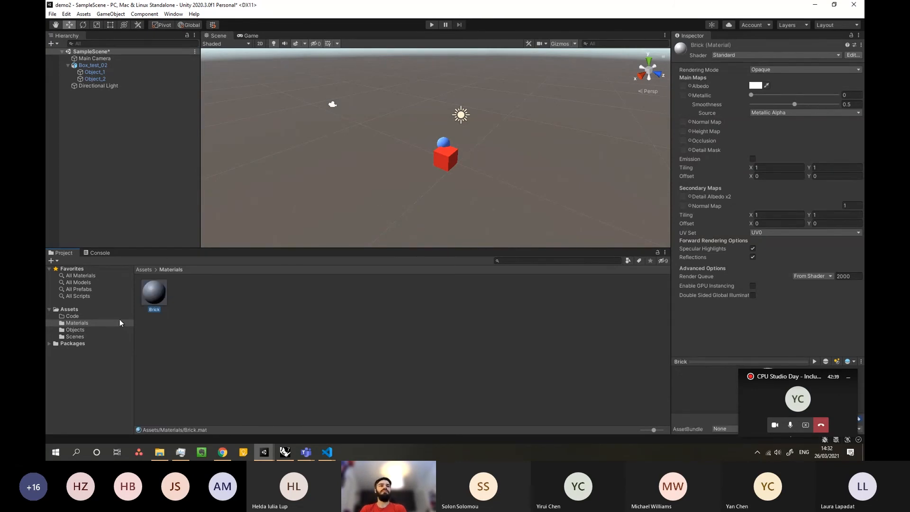
click(230, 291)
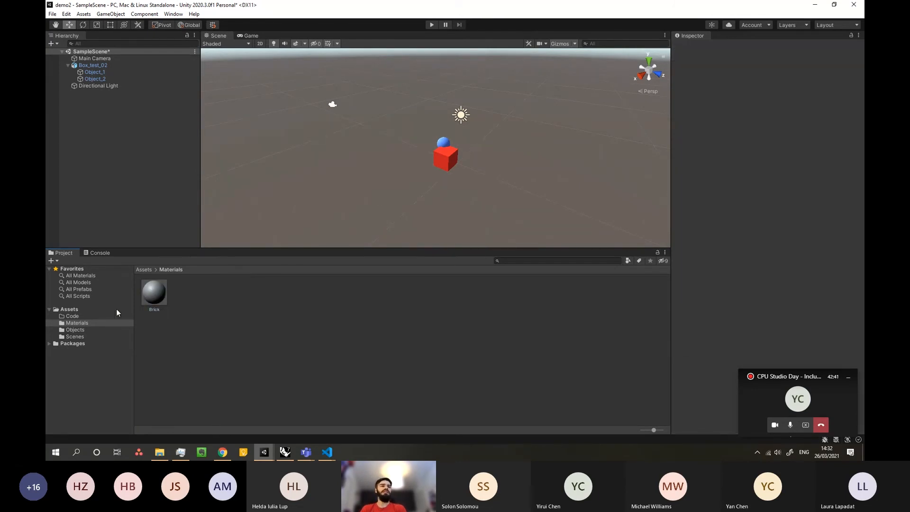
Inspect the Brick material's properties and compare them with those of the Box_test_02 model.
click(142, 288)
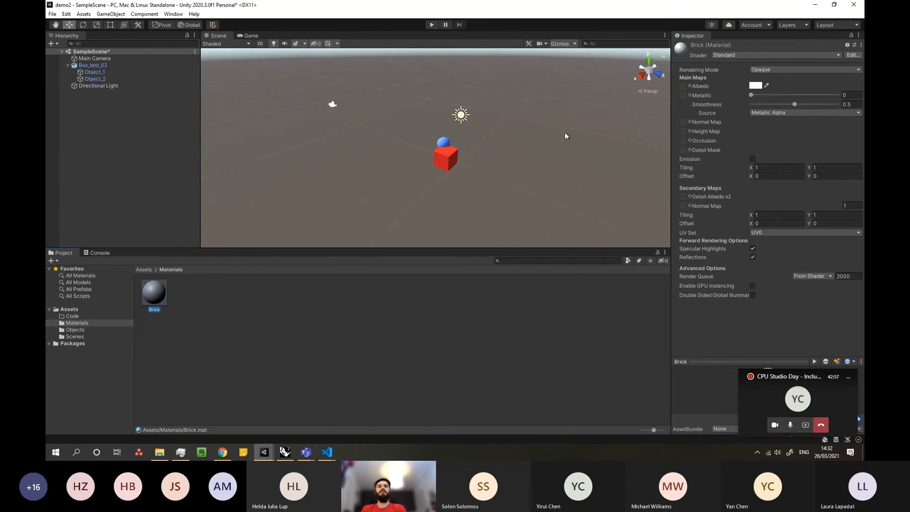
click(447, 156)
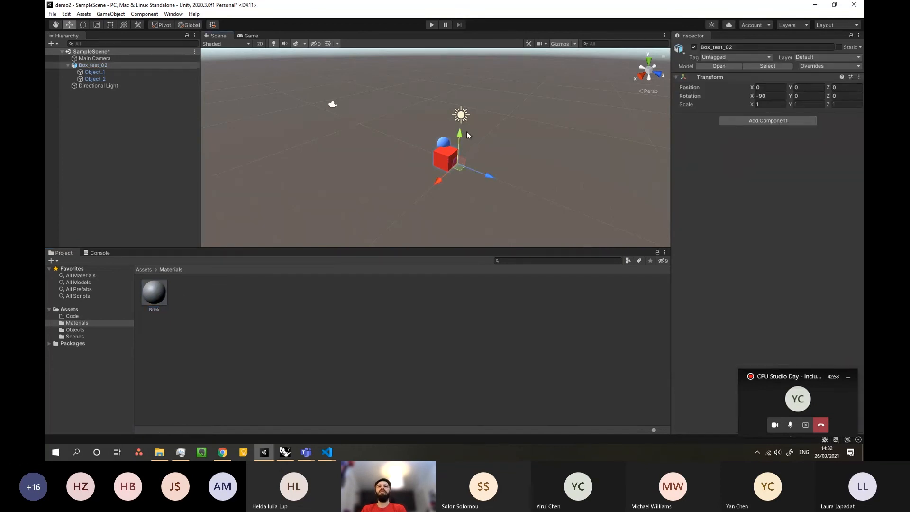
click(154, 293)
click(444, 161)
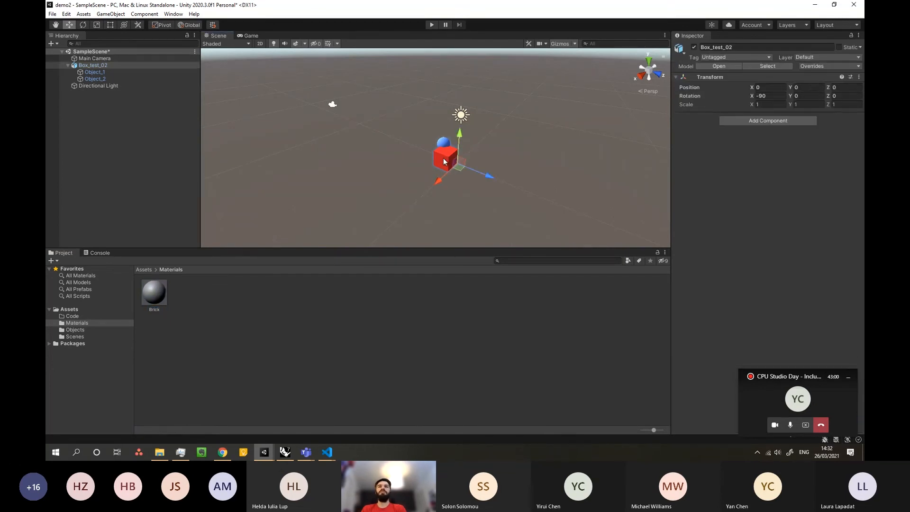
click(154, 292)
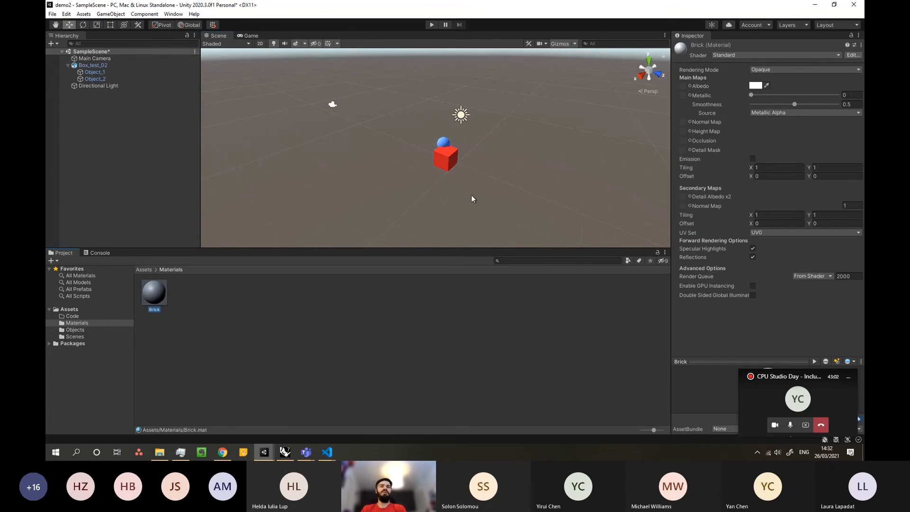
Lock the Inspector on the Brick material, select Box_test_02 to test the lock, and unlock it with Brick selected again.
click(852, 35)
click(851, 36)
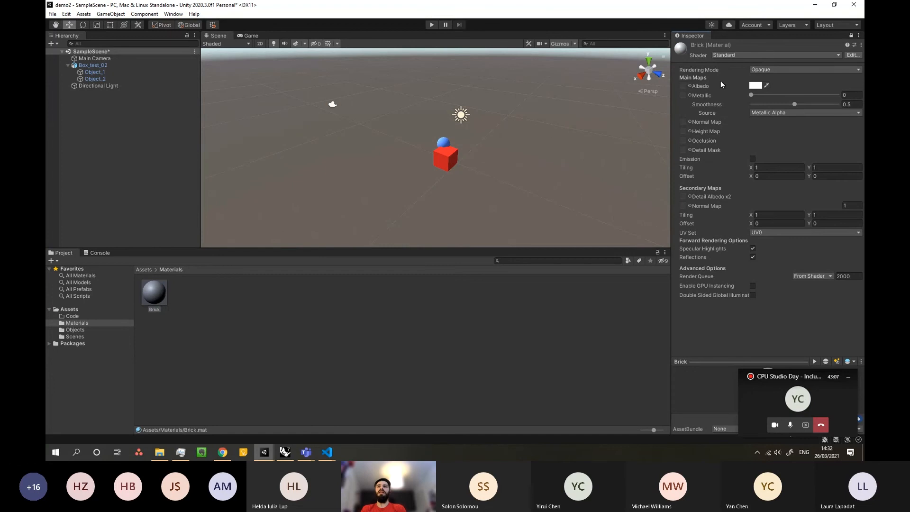
click(437, 167)
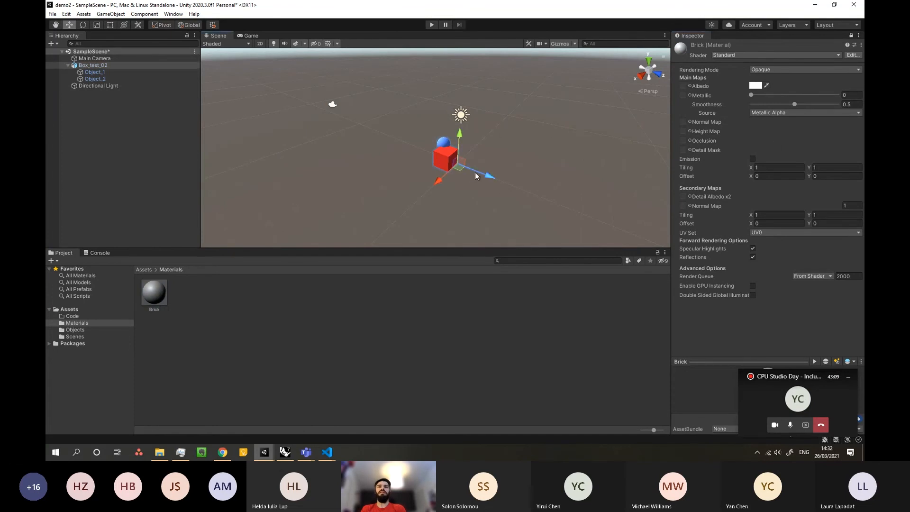
drag(475, 174, 435, 156)
right_drag(408, 138, 460, 132)
key(ctrl+z)
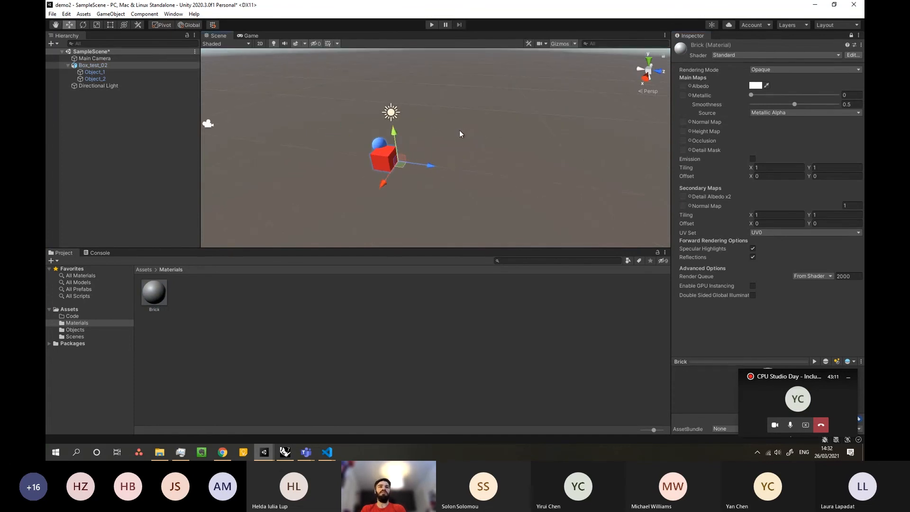
click(265, 335)
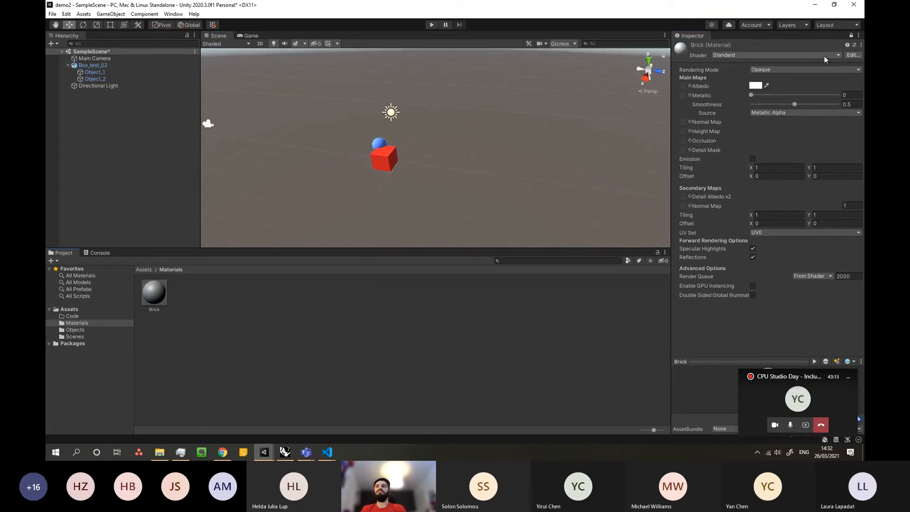
click(851, 36)
click(149, 296)
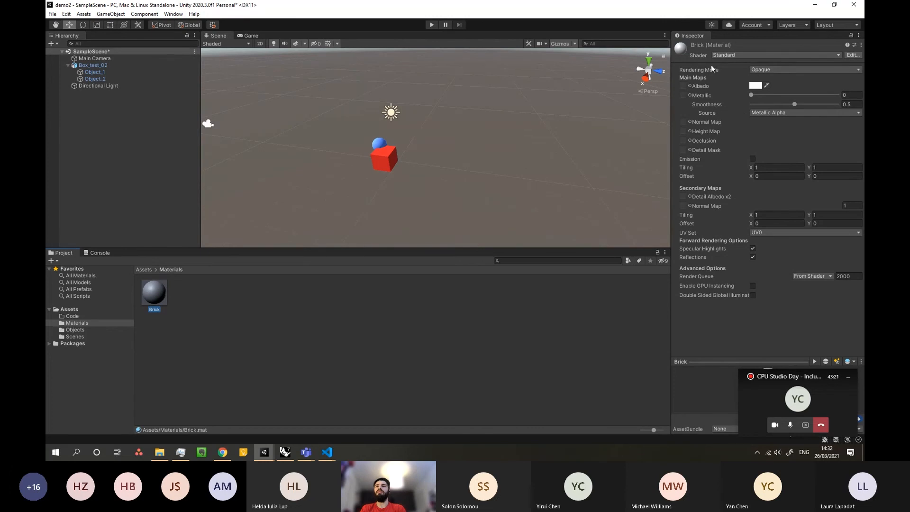
Review the rendering mode and the shader types available for the Brick material.
click(768, 69)
click(735, 68)
click(736, 54)
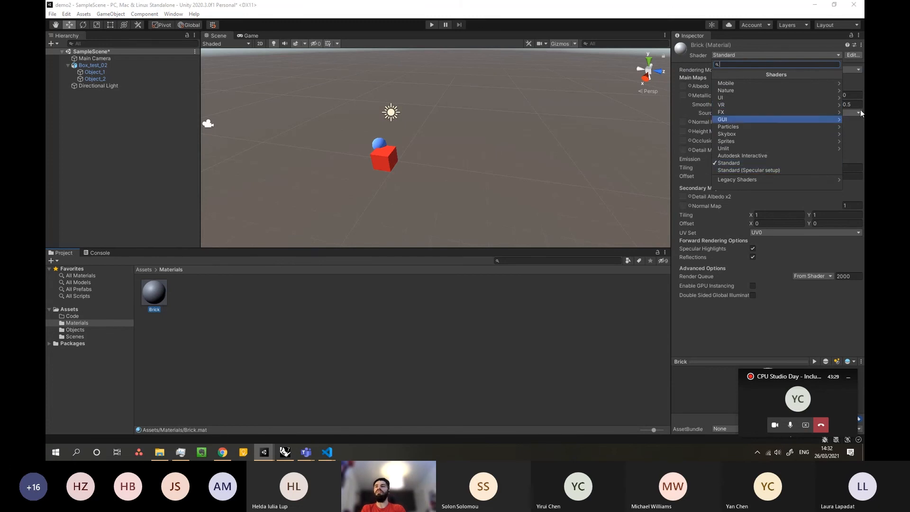
click(858, 86)
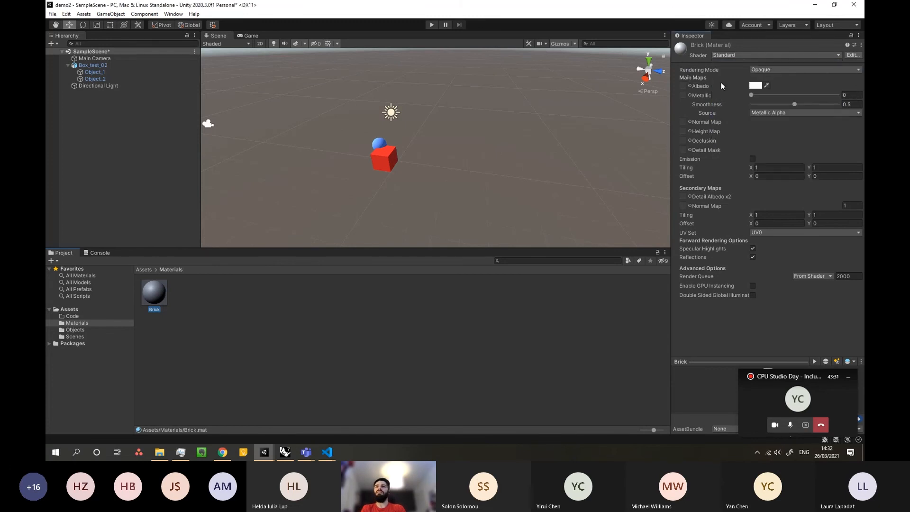
Set the Brick material's albedo colour to orange FF9000 and its metallic value to about 0.506.
click(756, 85)
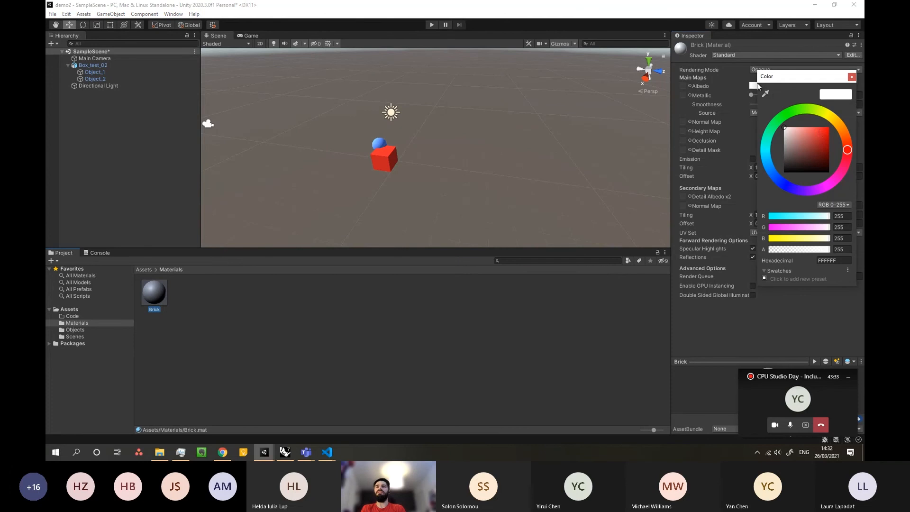
click(829, 137)
click(813, 172)
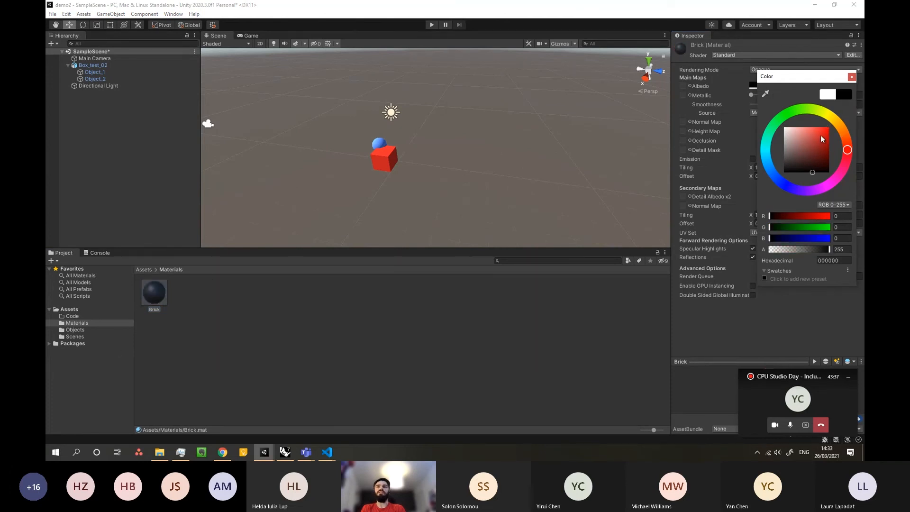
mouse_move(823, 139)
mouse_down()
mouse_move(831, 121)
mouse_move(842, 126)
mouse_up()
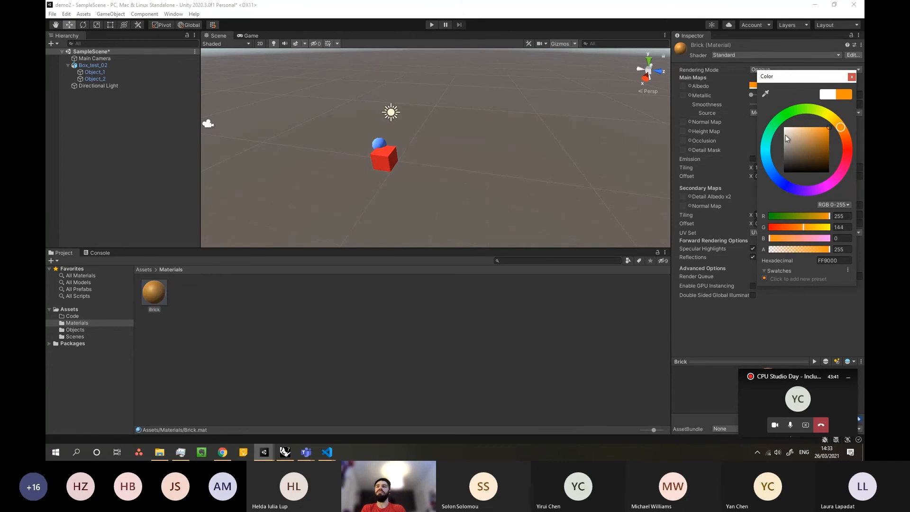
click(852, 77)
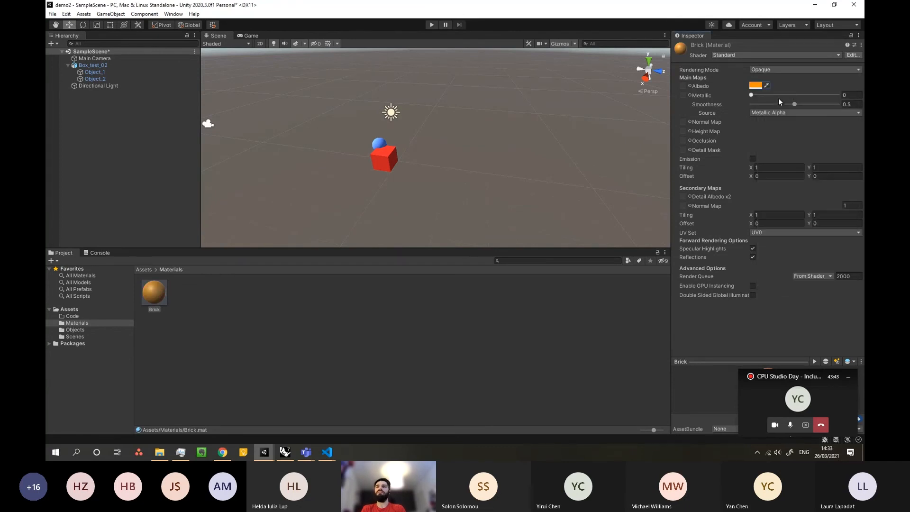
drag(752, 94, 794, 95)
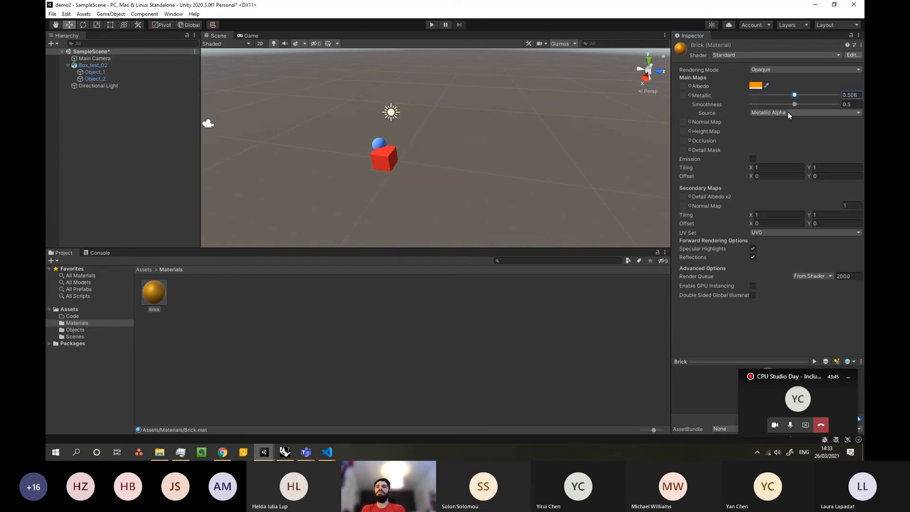
Assign the grey Default-Checker texture to the Brick material's albedo map.
click(690, 87)
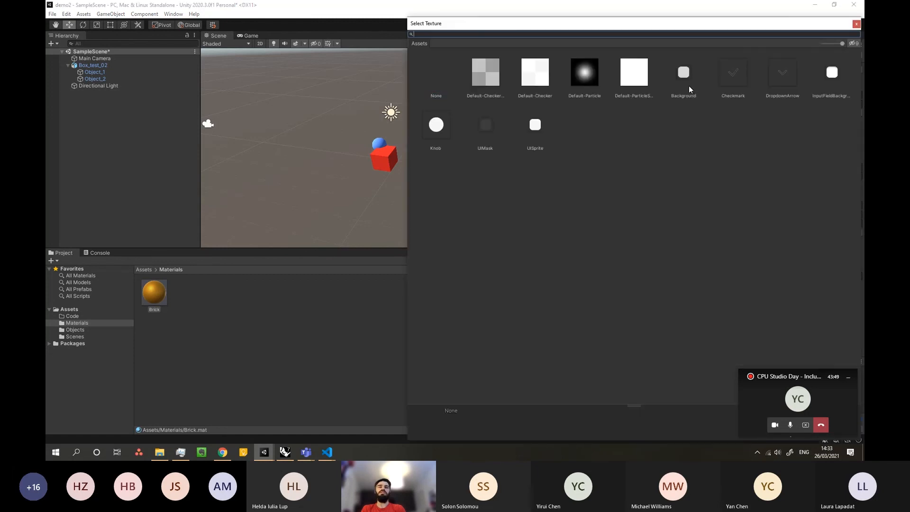
click(856, 23)
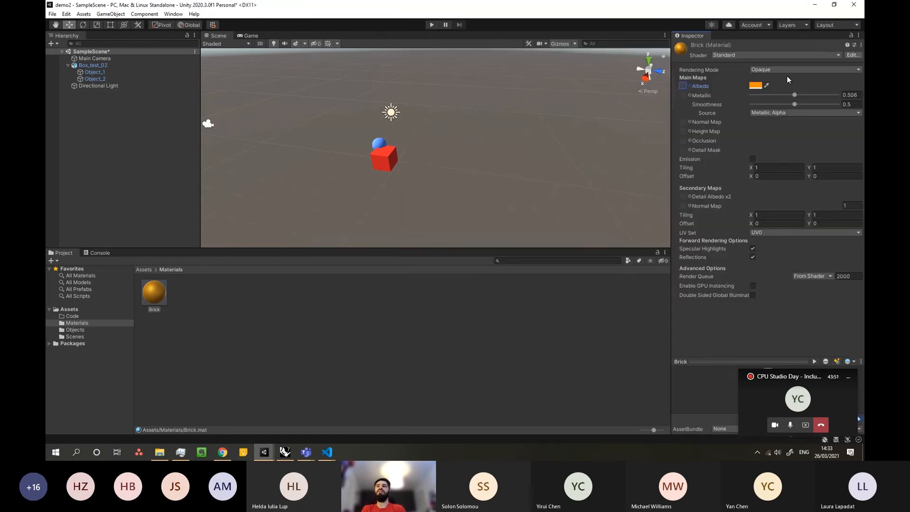
click(690, 87)
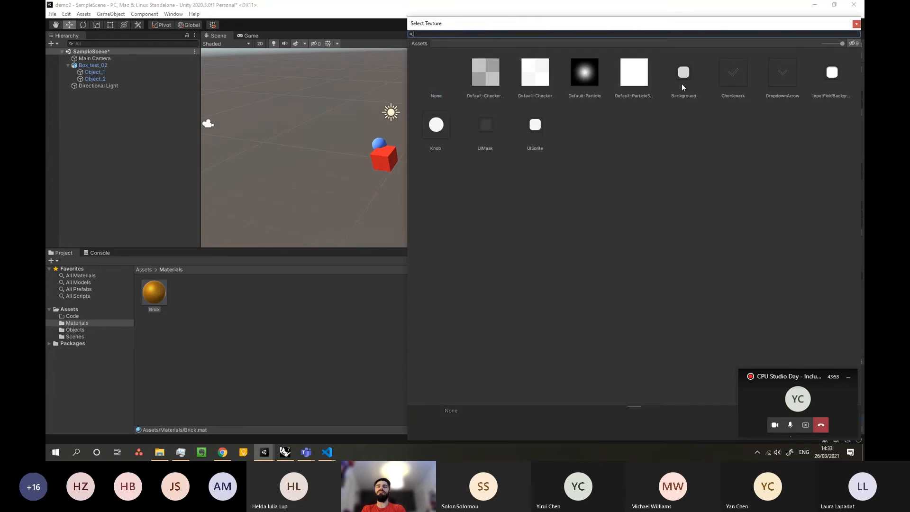
double_click(481, 70)
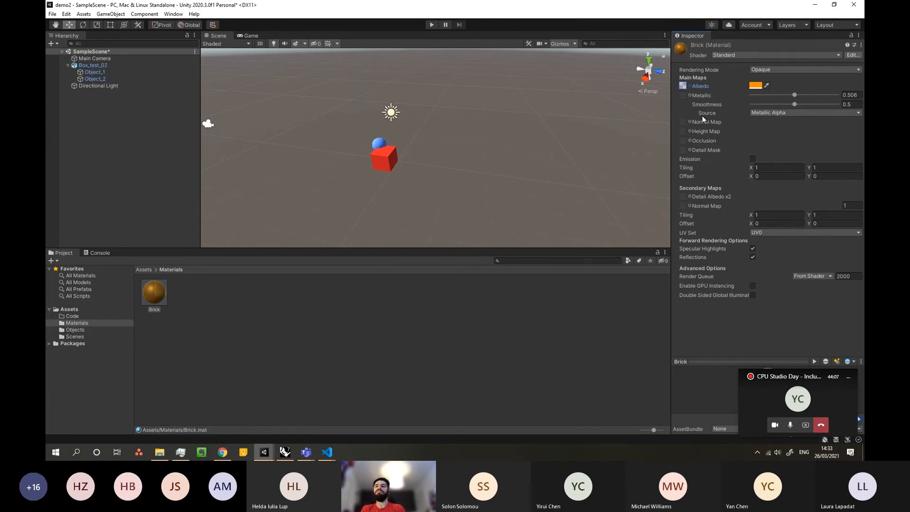
Inspect the material list in Object_1's Mesh Renderer.
right_drag(458, 170, 405, 175)
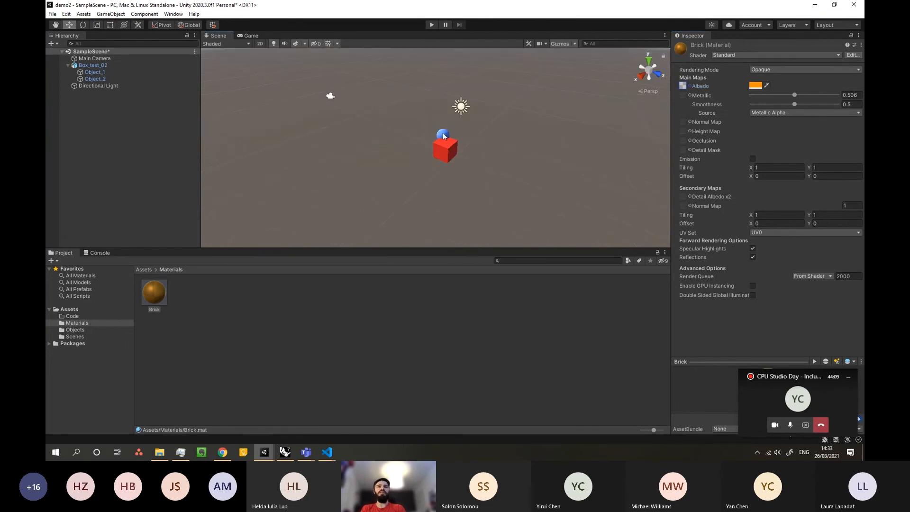
click(96, 73)
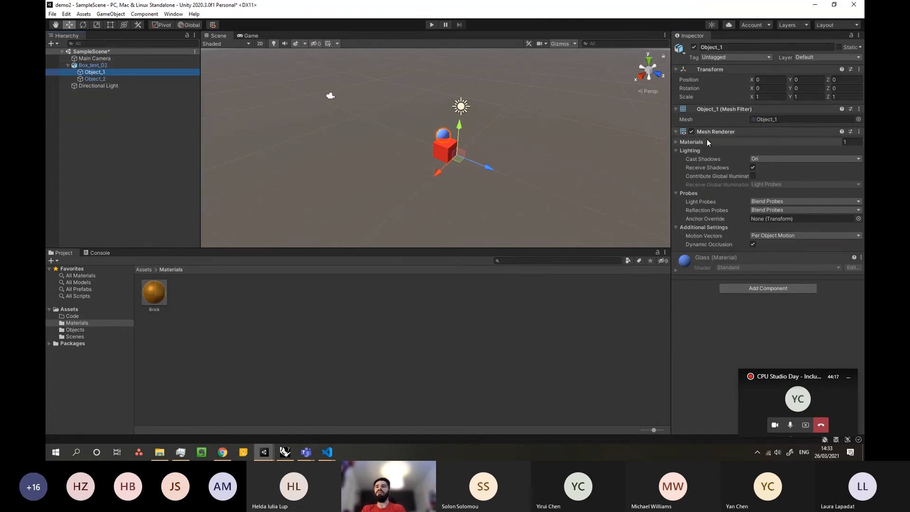
click(675, 143)
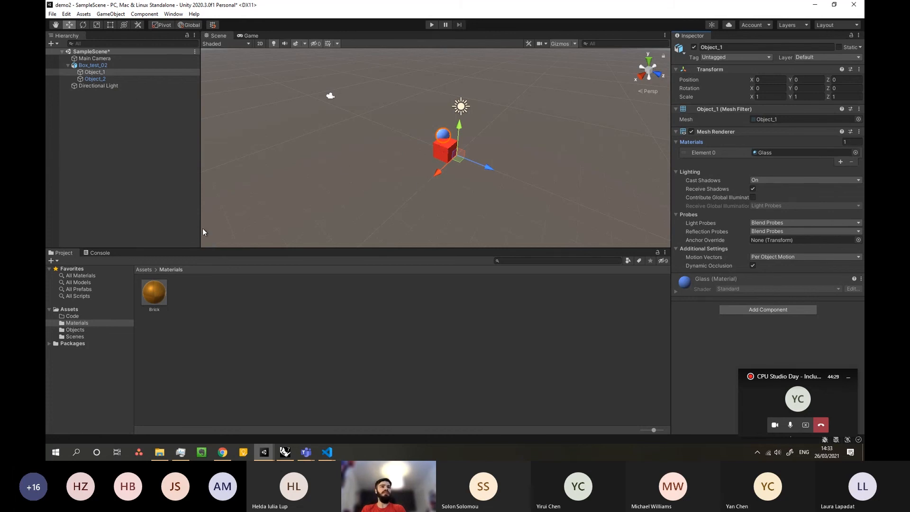
In the import settings of the Box_test_02 asset in the Objects folder, remap its Brick material to the orange Brick project material.
click(79, 331)
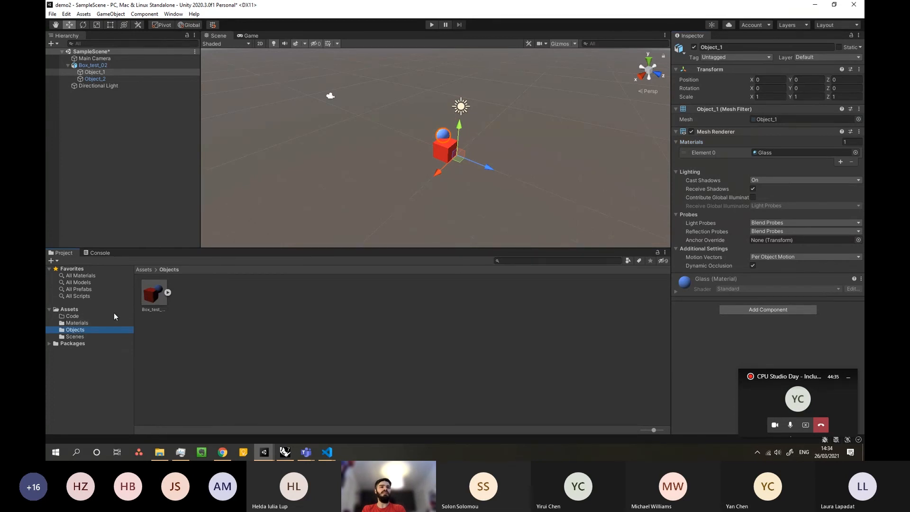
click(152, 297)
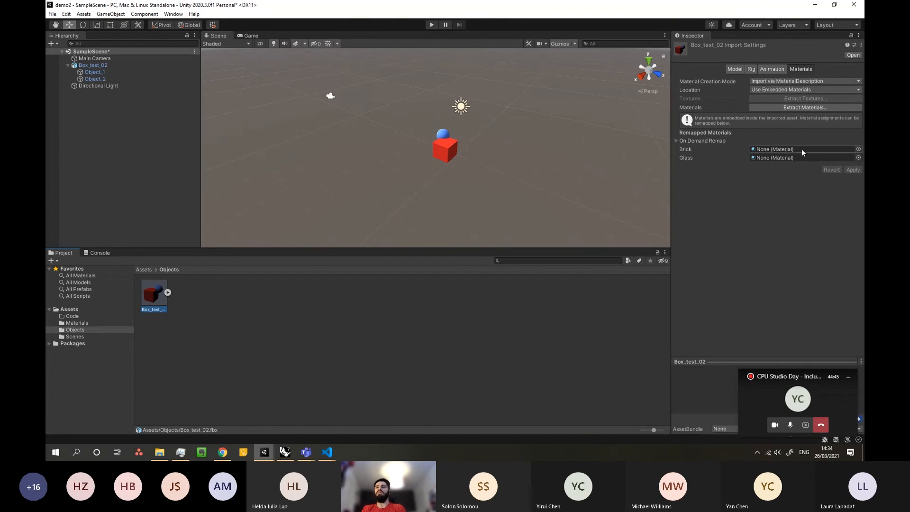
click(858, 149)
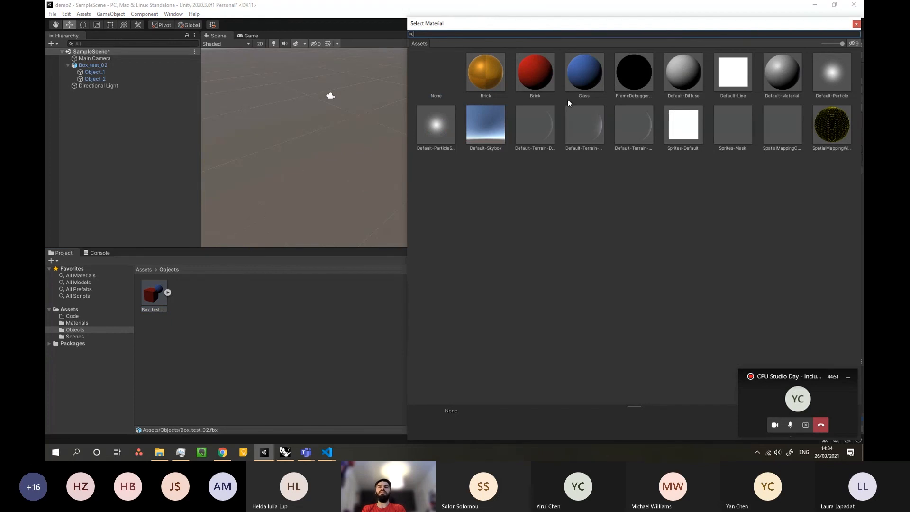
click(498, 68)
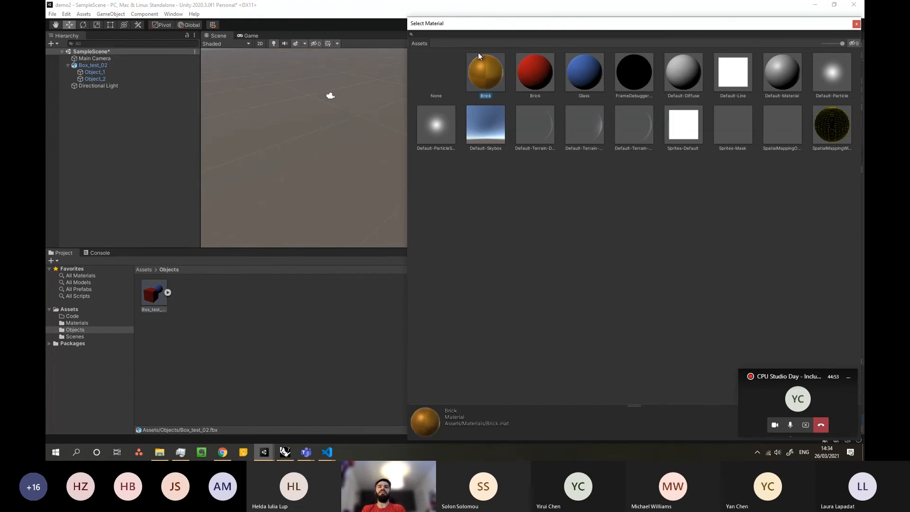
double_click(479, 78)
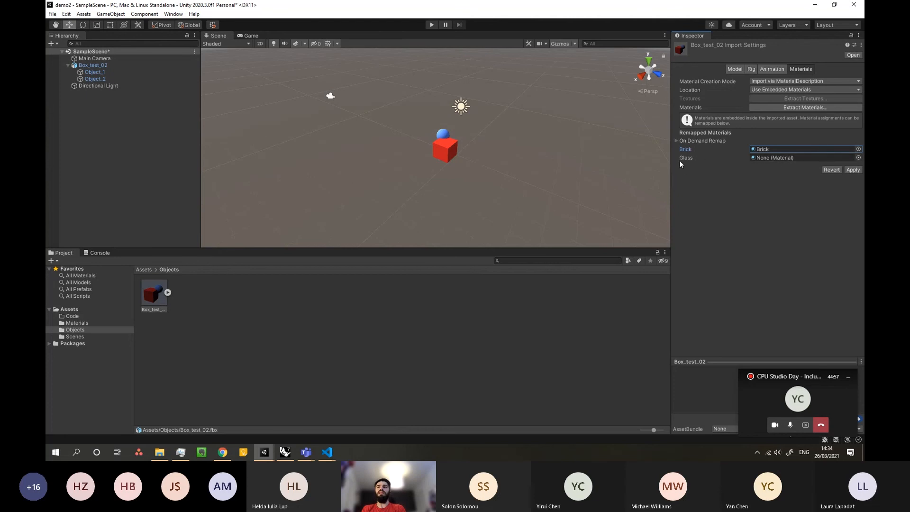
Remap the Glass material of Box_test_02 to Default-Particle and apply the import settings.
click(858, 158)
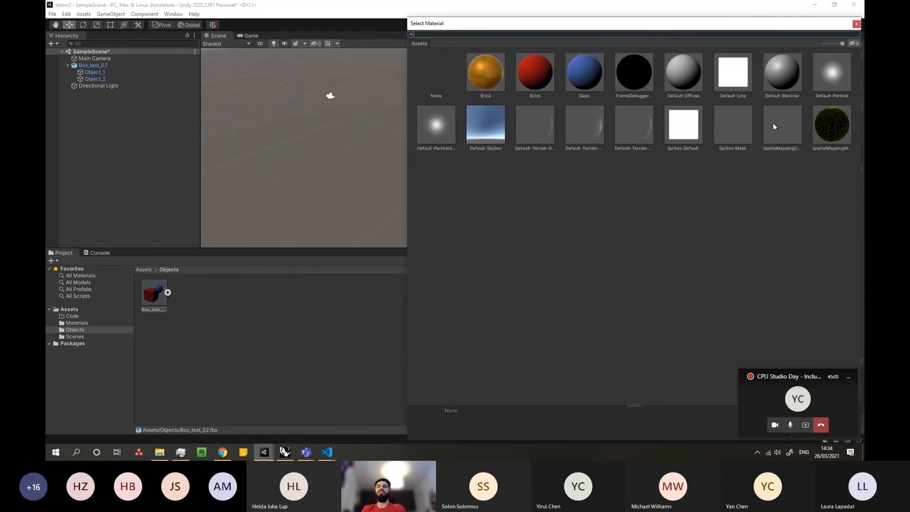
double_click(831, 73)
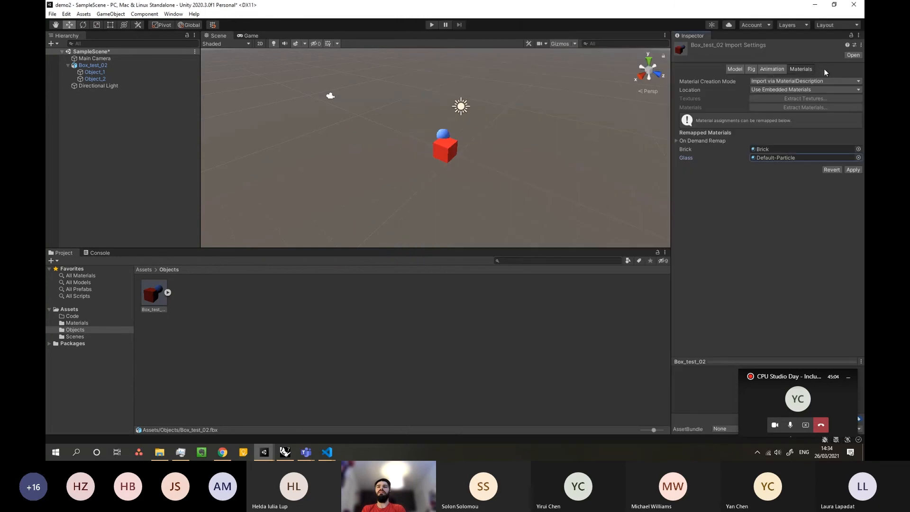
click(853, 170)
Examine the remapped materials on the box and sphere from several angles, and select Box_test_02 in the scene.
right_drag(491, 142, 278, 180)
key(w)
key(d)
key(s)
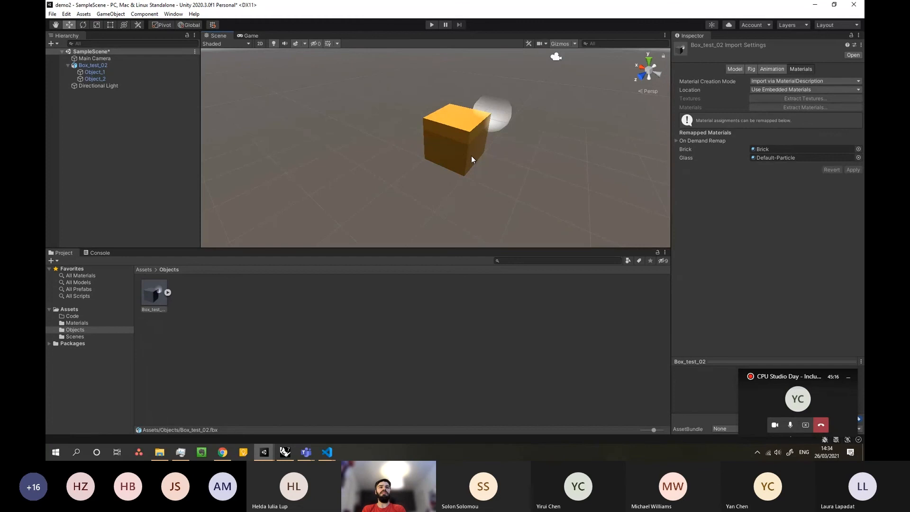
alt+drag(474, 160, 604, 128)
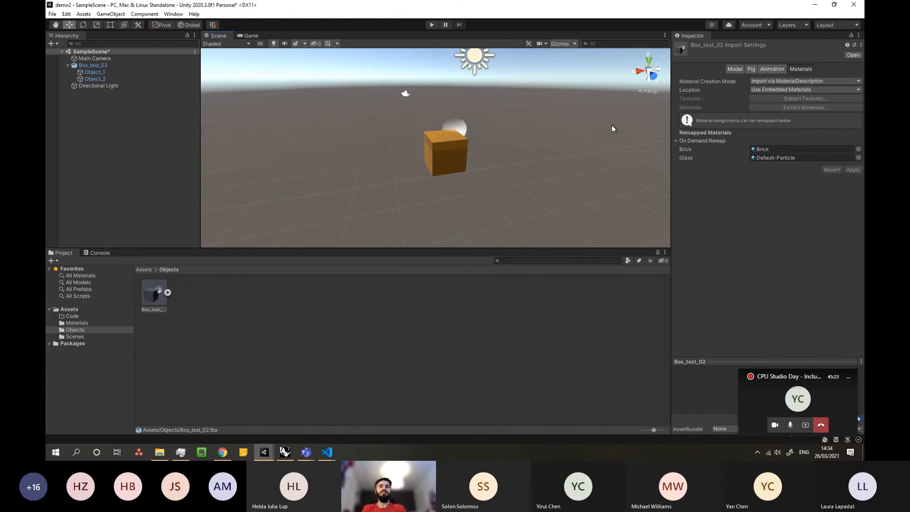
middle_drag(490, 178, 538, 129)
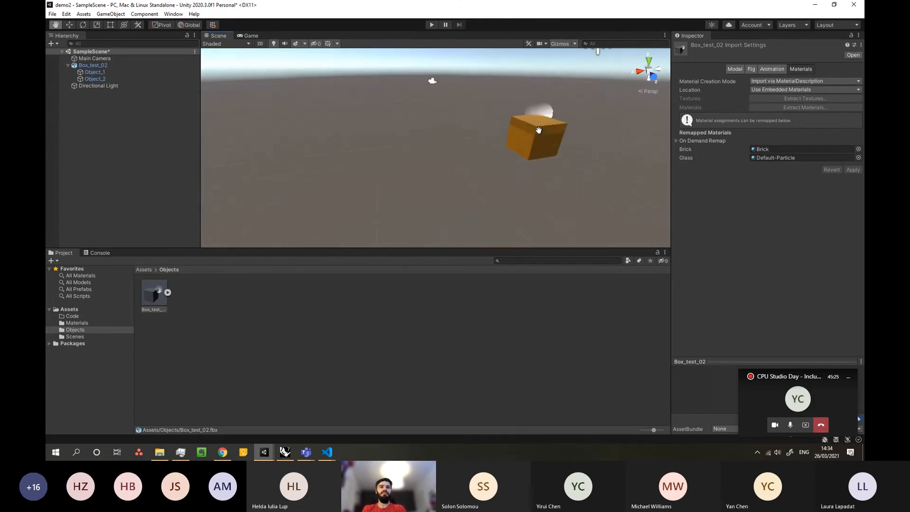
scroll(538, 128, up, 2)
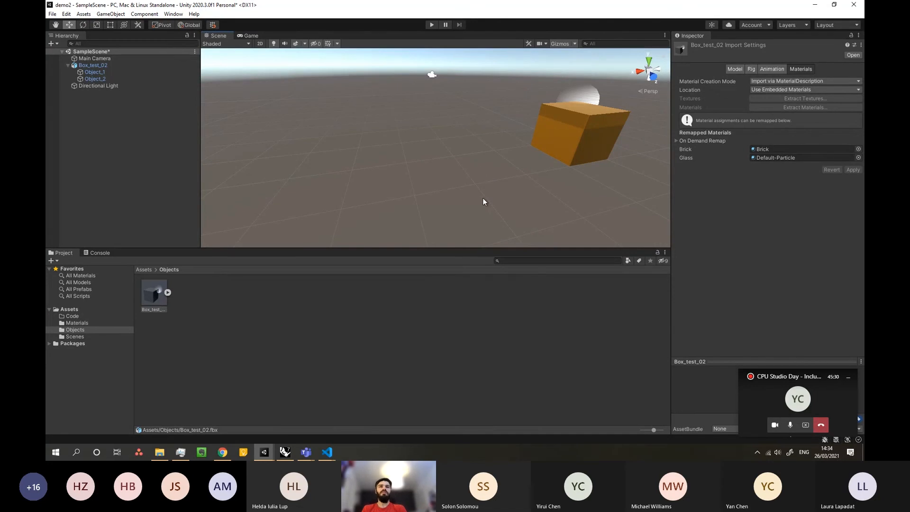
middle_drag(484, 199, 437, 150)
click(492, 133)
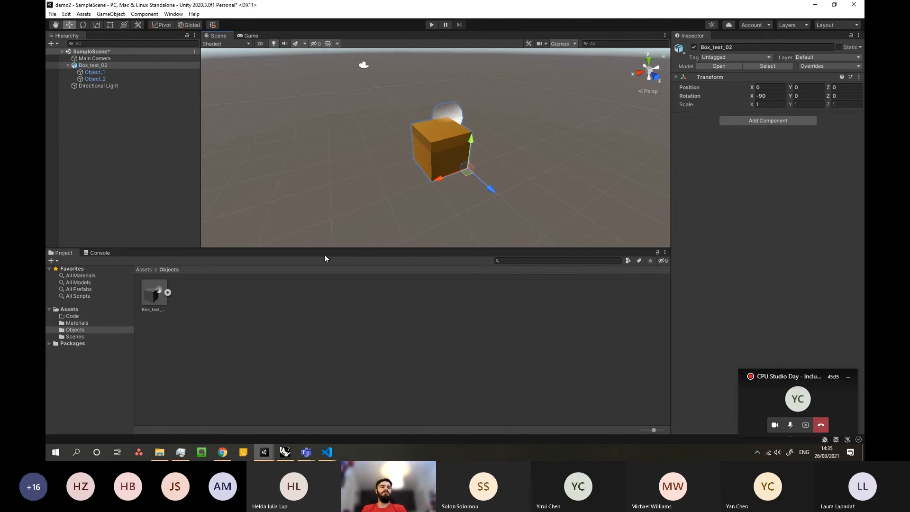
Switch to Rhino and draw a second, larger box extending from the near corner of the existing red box.
click(285, 451)
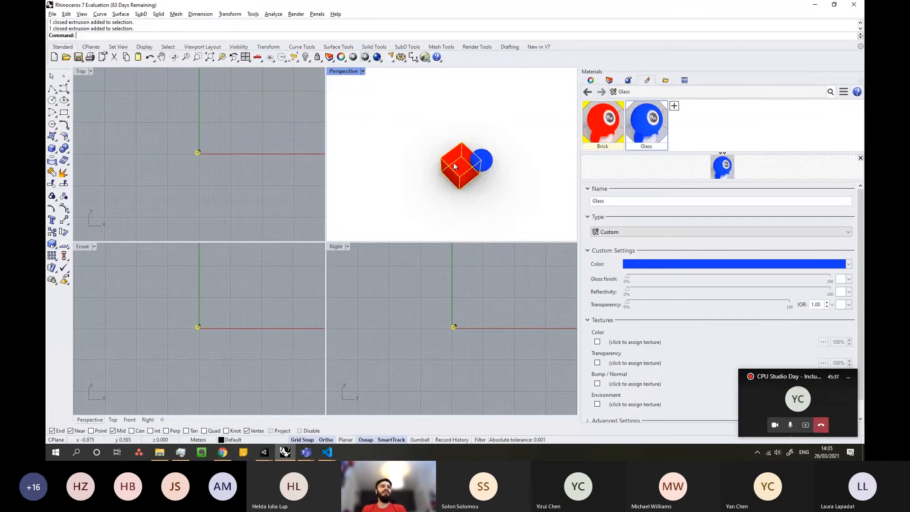
click(53, 148)
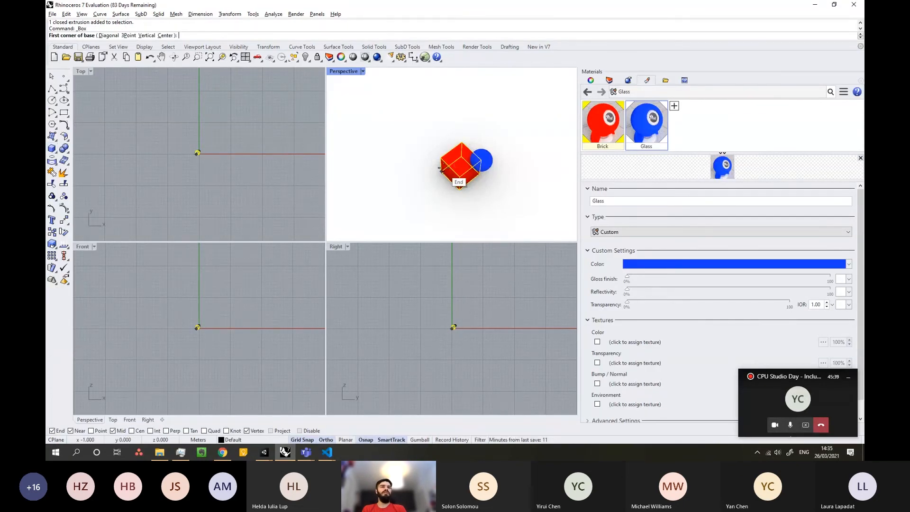
click(459, 190)
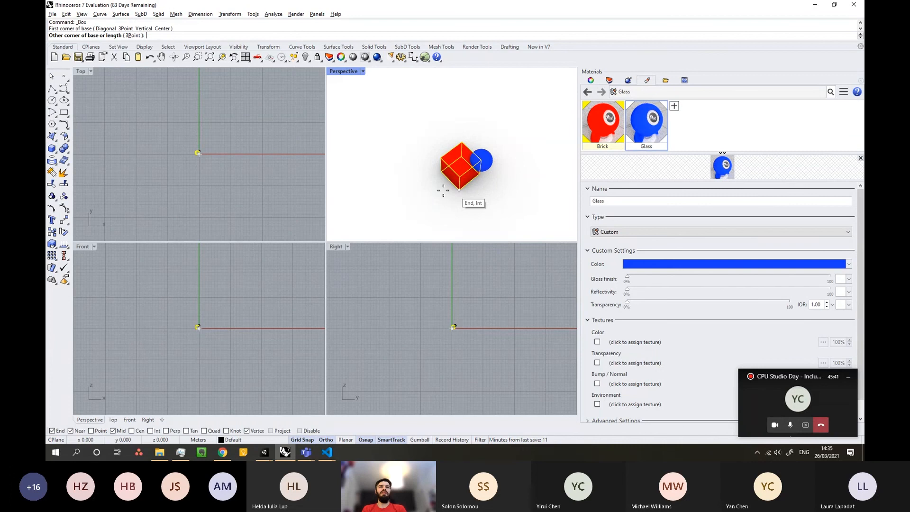
click(399, 204)
click(404, 171)
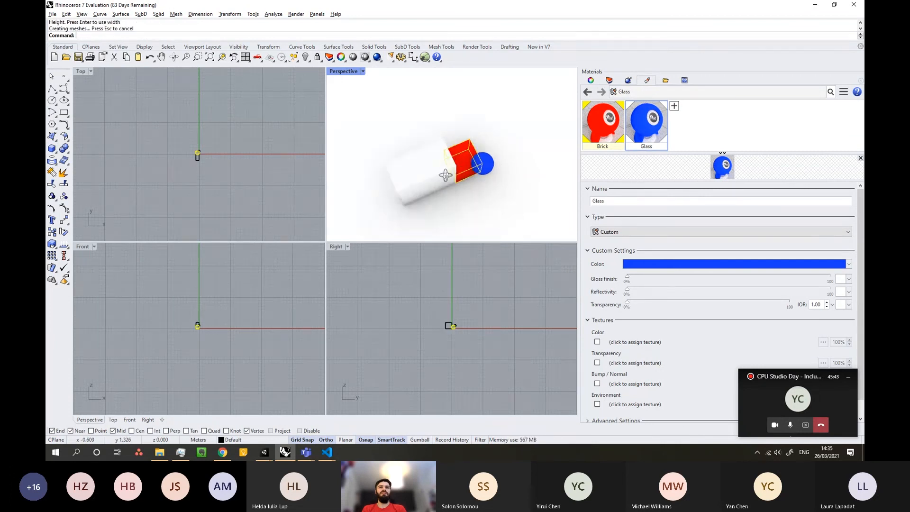
Assign the Brick material to the new box.
click(429, 147)
drag(602, 121, 446, 159)
mouse_move(446, 159)
right_down()
mouse_move(443, 104)
mouse_move(490, 163)
mouse_move(435, 150)
right_up()
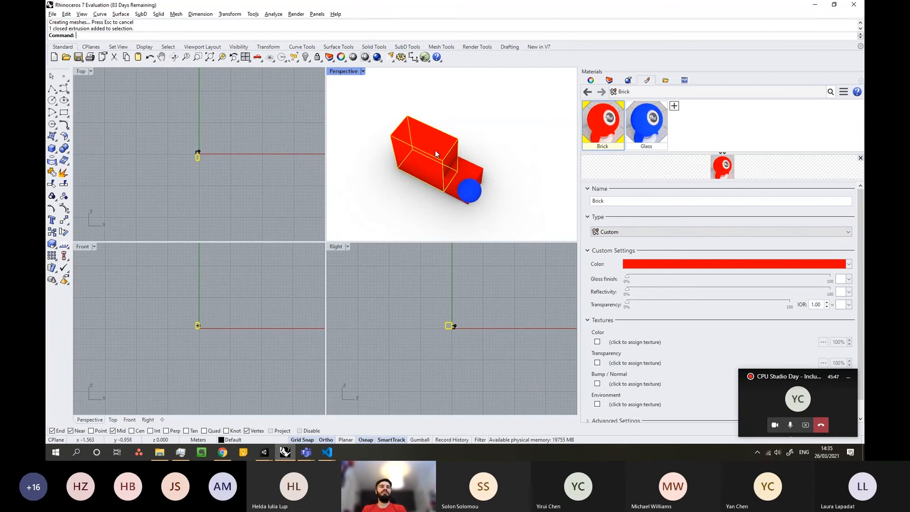
Export both boxes and the sphere as a meshes-only FBX with Phong materials, overwriting Box_test_02.fbx in the Models folder.
shift+click(471, 184)
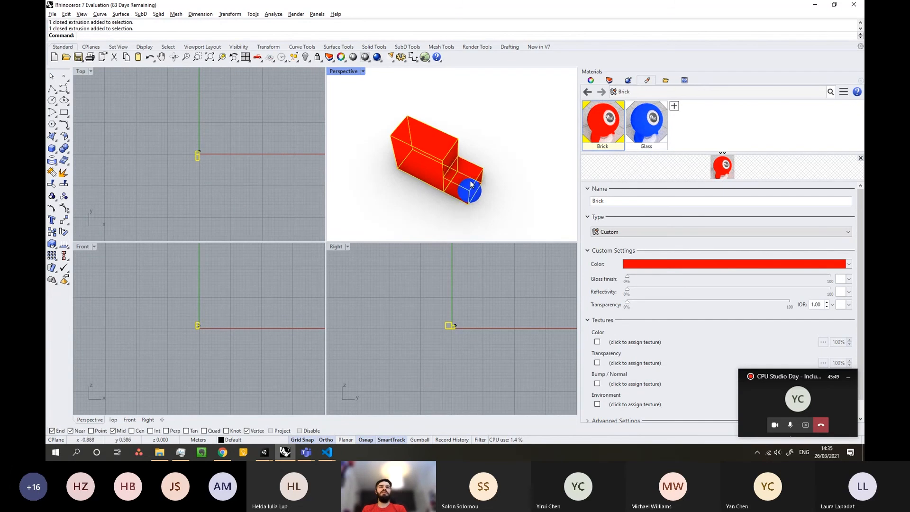
shift+click(471, 186)
click(52, 13)
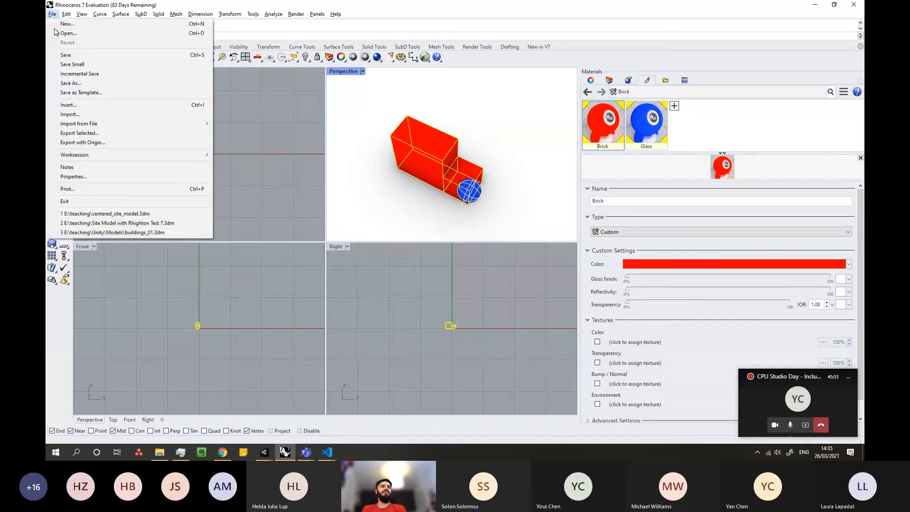
click(80, 133)
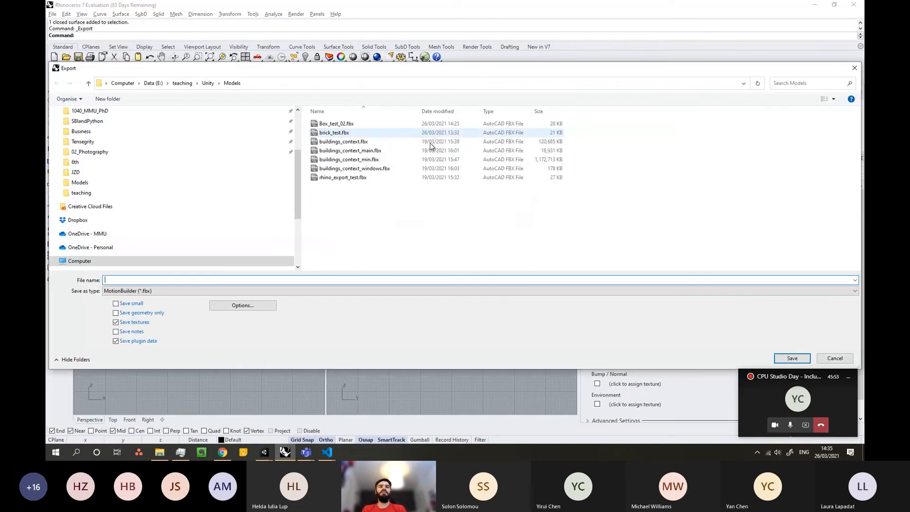
key(alt+Tab)
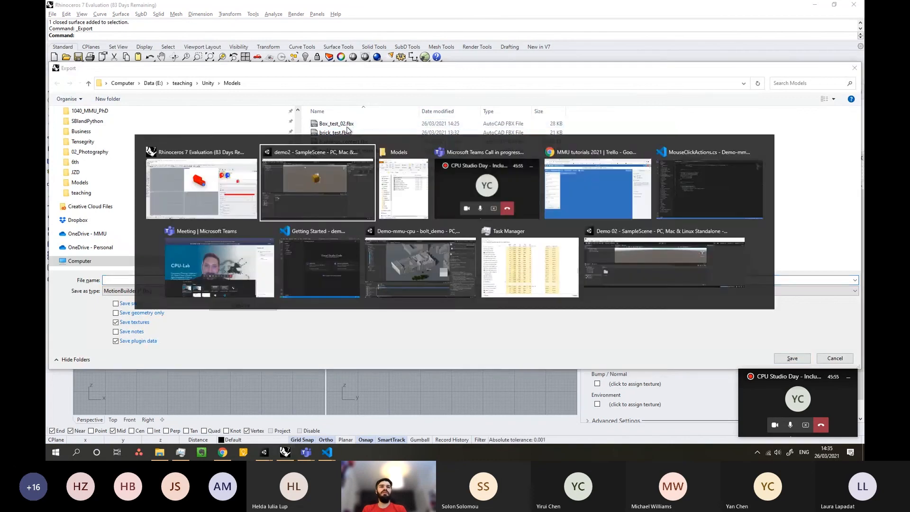
key(alt+Tab)
double_click(346, 125)
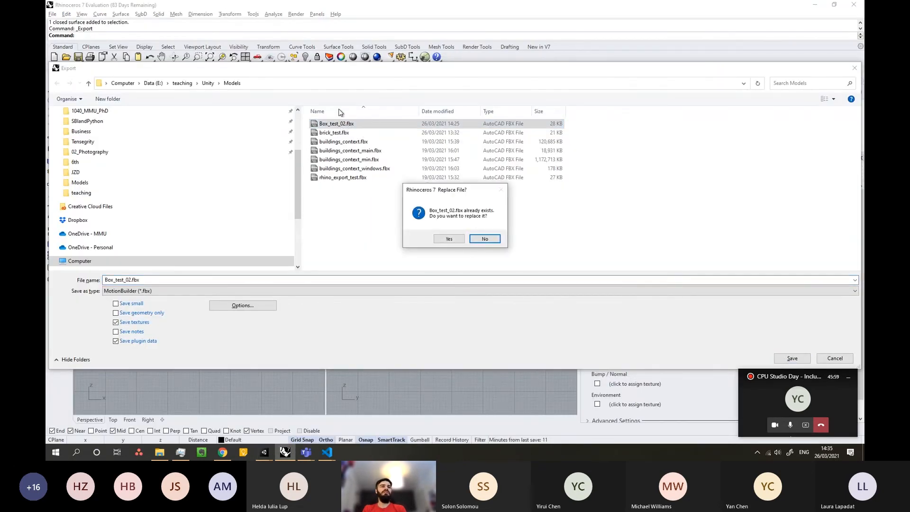
click(448, 239)
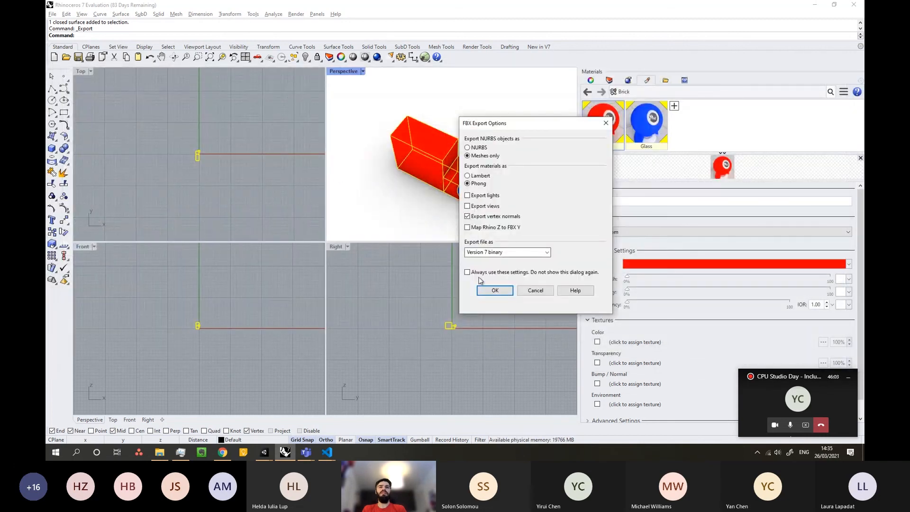
click(489, 291)
click(522, 237)
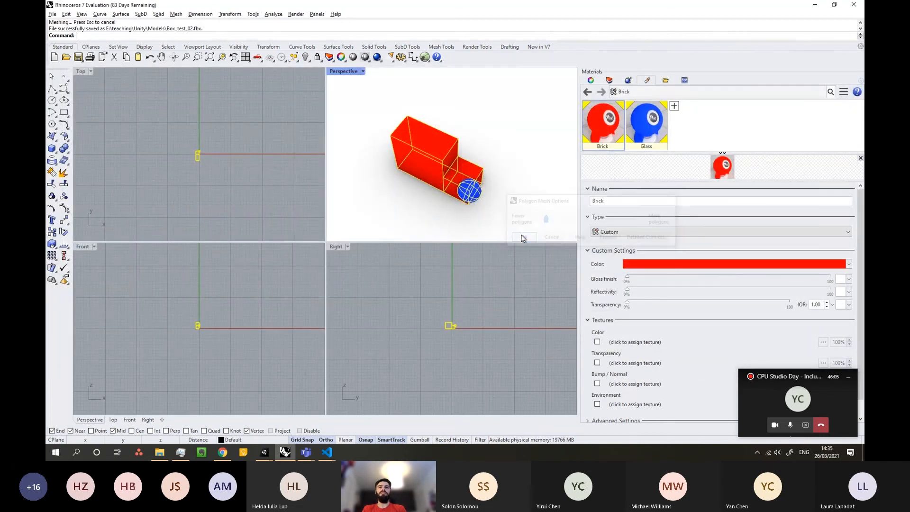
Switch to Unity and check whether the Box_test_02 asset and its scene model reflect the new export.
key(alt+Tab)
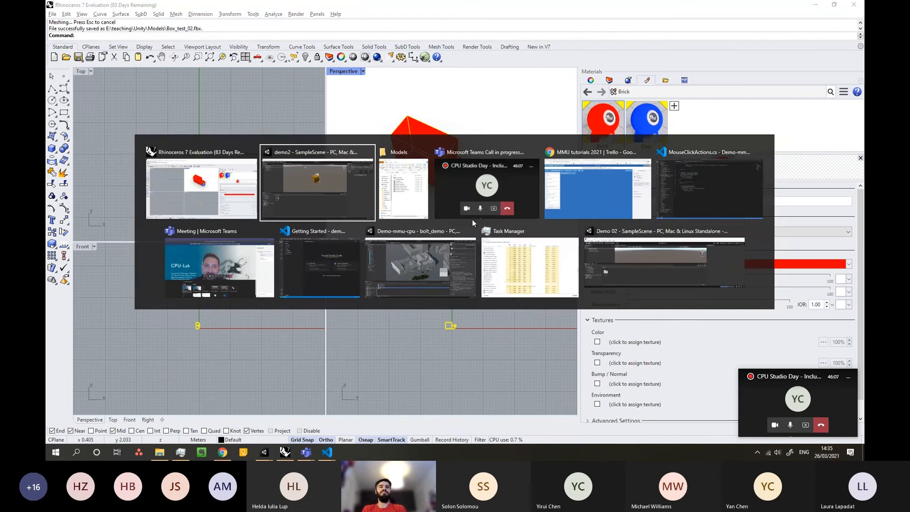
click(263, 179)
right_drag(454, 171, 477, 195)
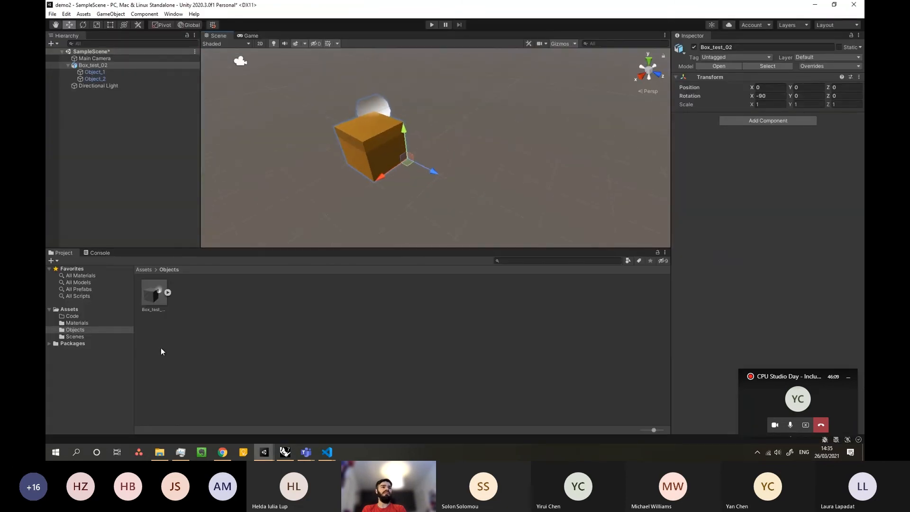
click(153, 303)
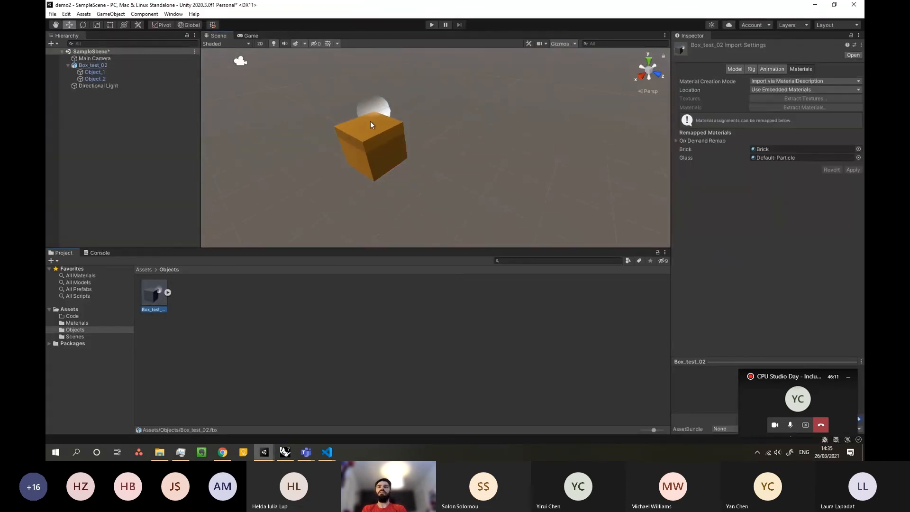
middle_drag(371, 121, 373, 112)
alt+drag(378, 172, 222, 108)
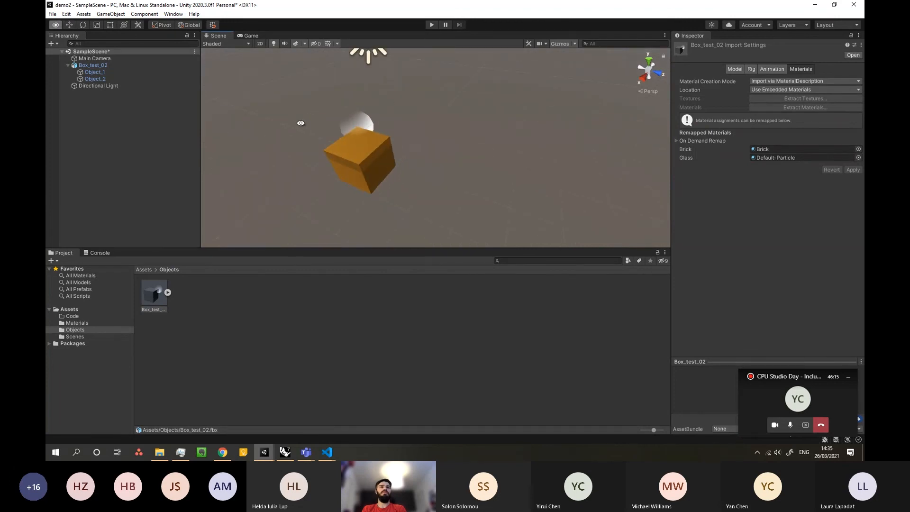
Compare against the extended model in Rhino, checking the boxes and sphere, and return to Unity.
key(alt+Tab)
click(450, 136)
right_drag(451, 133, 461, 159)
click(466, 163)
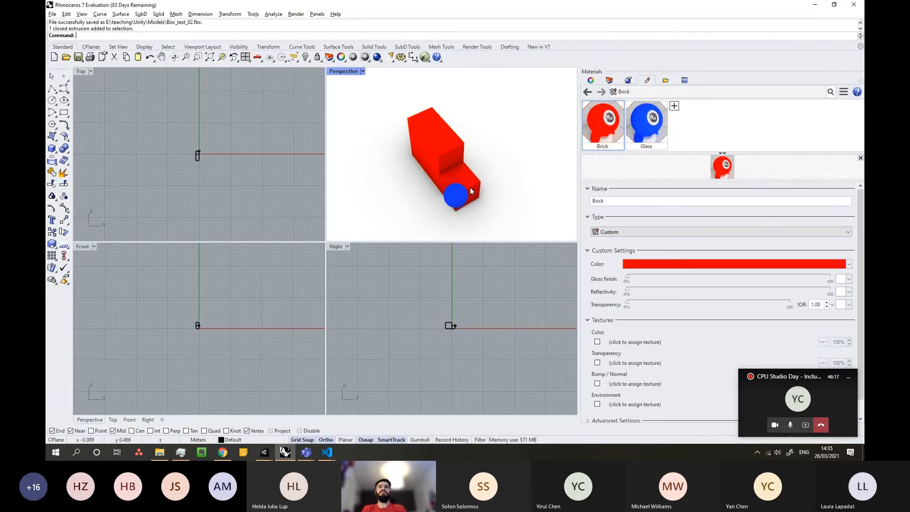
click(460, 192)
key(alt+Tab)
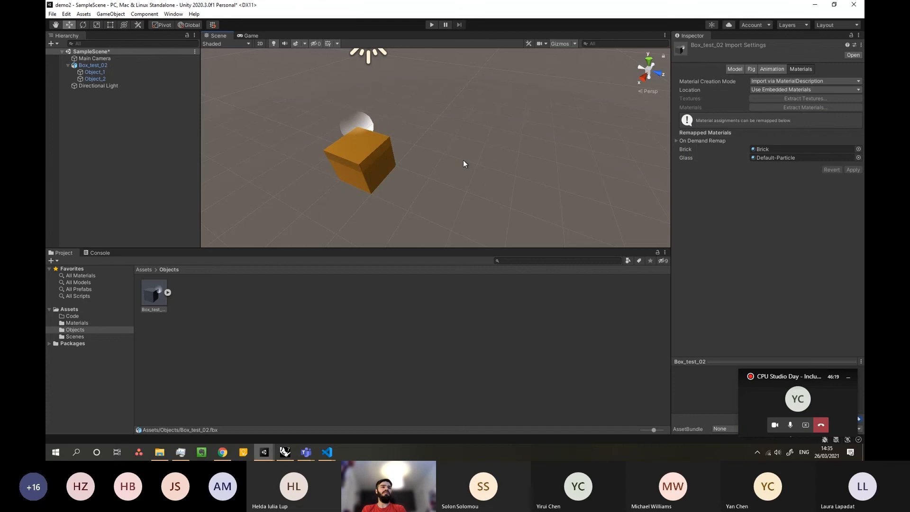
Examine the Box_test_02 asset's available actions and import settings, and view its scene model from several angles.
right_click(147, 294)
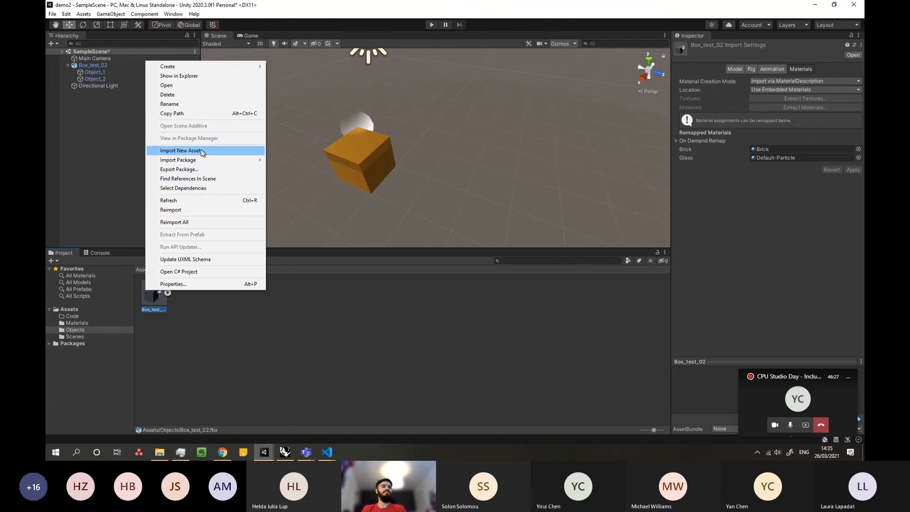
click(536, 315)
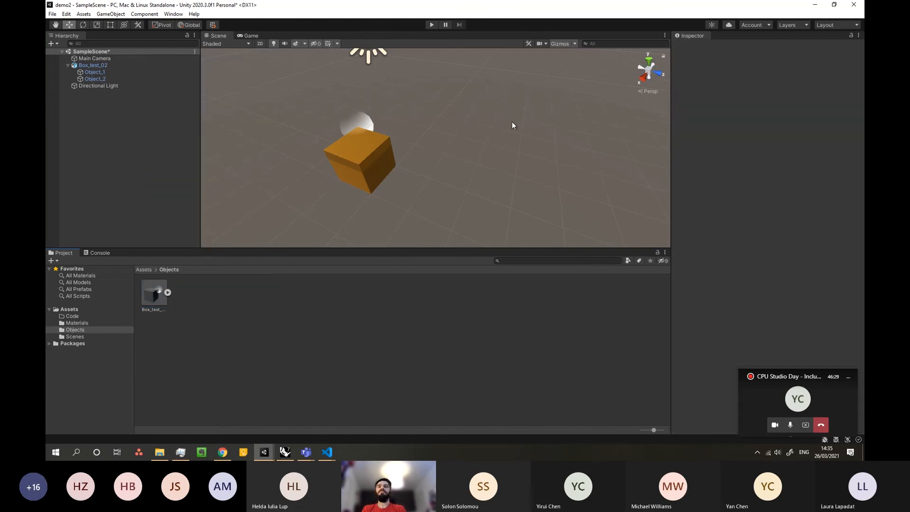
click(393, 165)
click(152, 290)
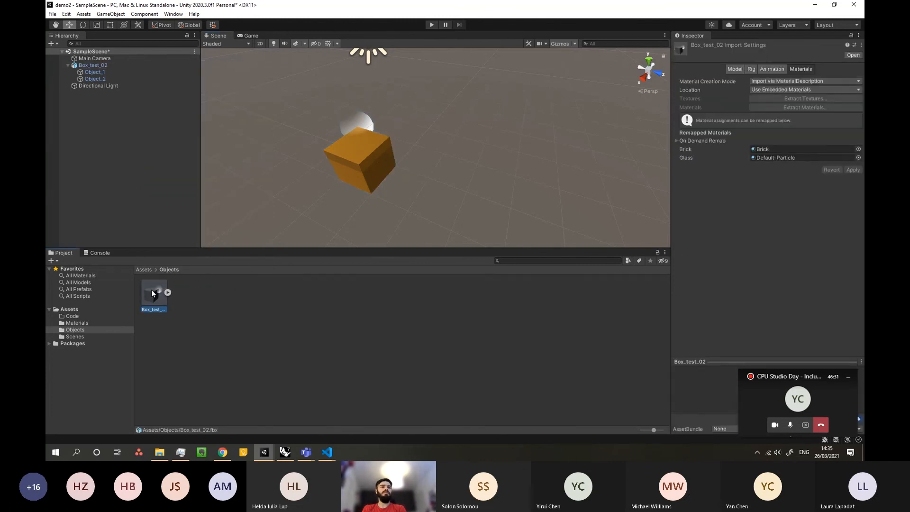
right_drag(386, 167, 435, 166)
mouse_move(315, 180)
middle_down()
mouse_move(378, 172)
mouse_move(329, 177)
middle_up()
click(430, 152)
click(466, 143)
right_drag(467, 143, 531, 126)
scroll(399, 166, up, 3)
right_drag(372, 175, 419, 177)
mouse_move(233, 211)
middle_down()
mouse_move(283, 192)
mouse_move(236, 208)
middle_up()
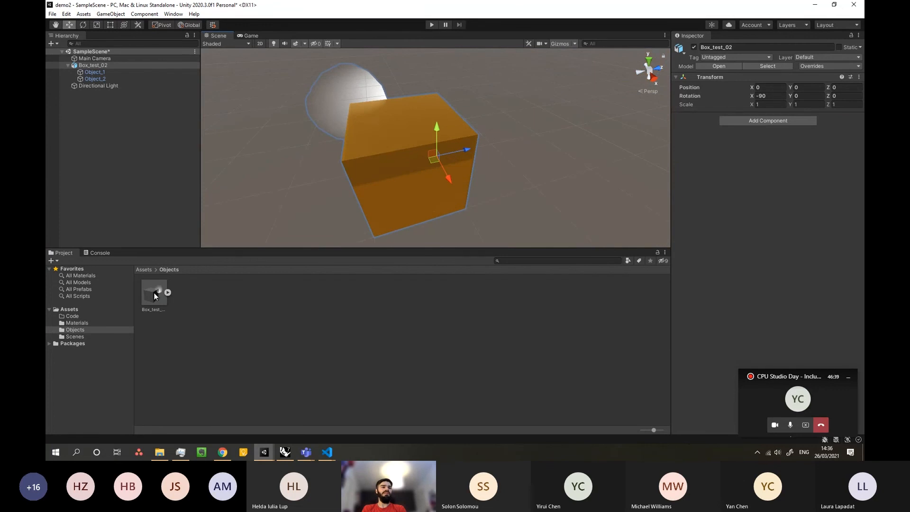
Import the re-exported Box_test_02.fbx from the Models folder in File Explorer into the project's Objects folder.
click(154, 297)
click(159, 452)
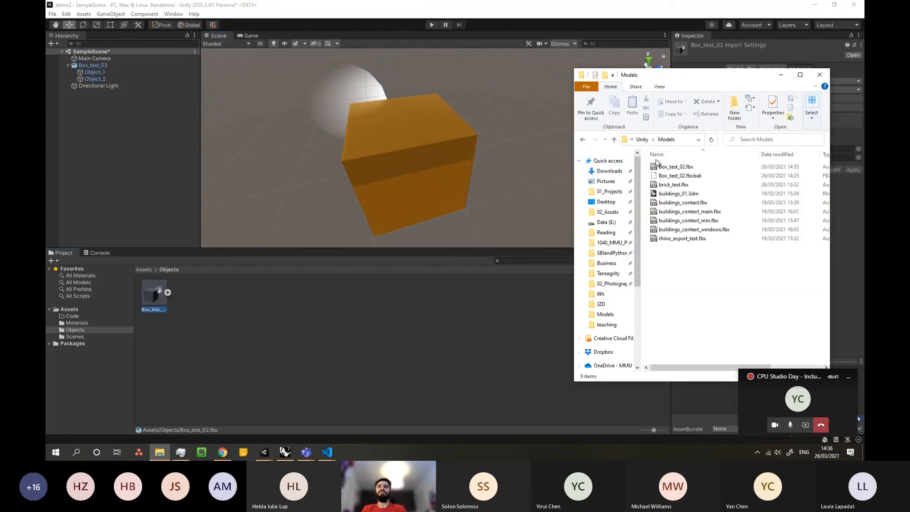
click(672, 166)
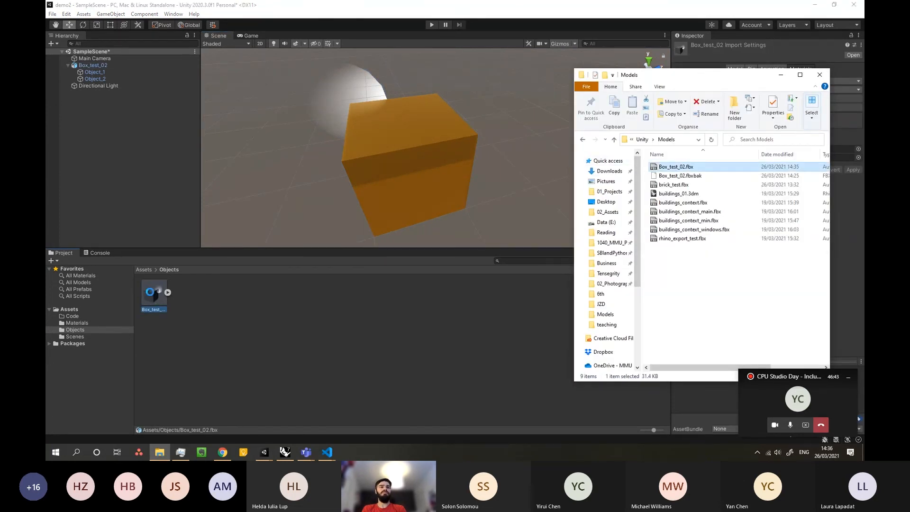
click(186, 291)
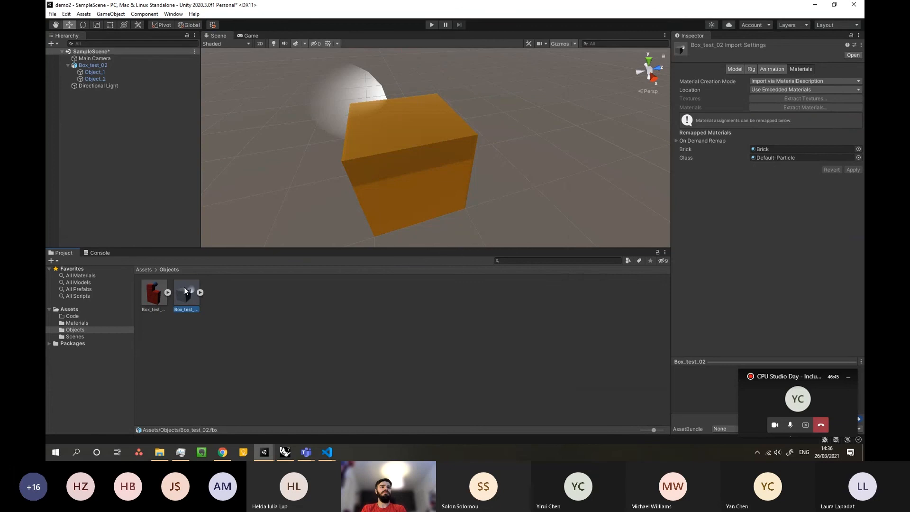
Place the newly imported red and blue model from the Objects folder into the scene.
click(153, 299)
click(362, 157)
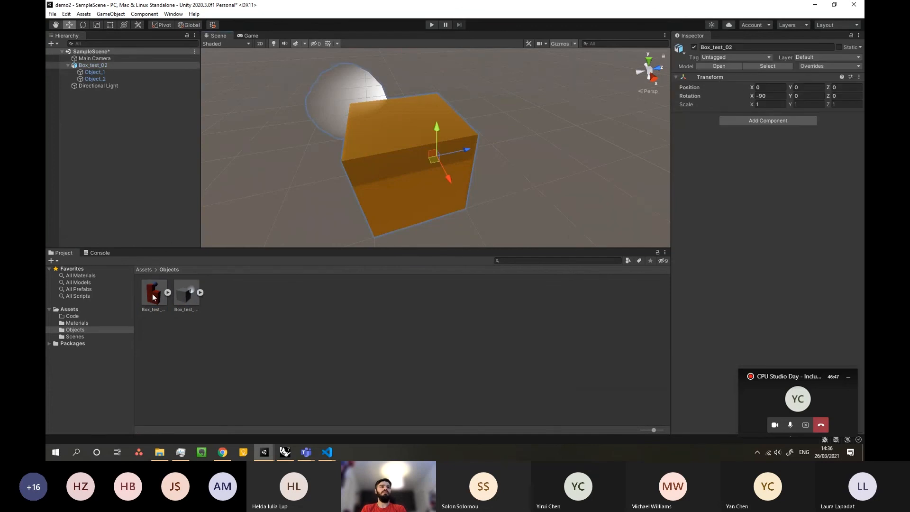
drag(154, 298, 262, 193)
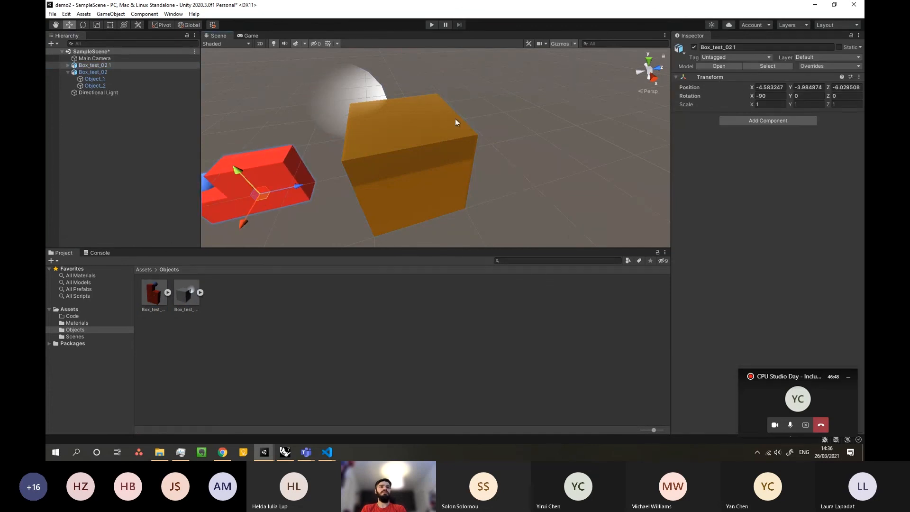
Set the new model's position to 0, 0, 0 and delete the older Box_test_02 object from the scene.
click(780, 87)
text(0)
key(Tab)
text(0)
key(Tab)
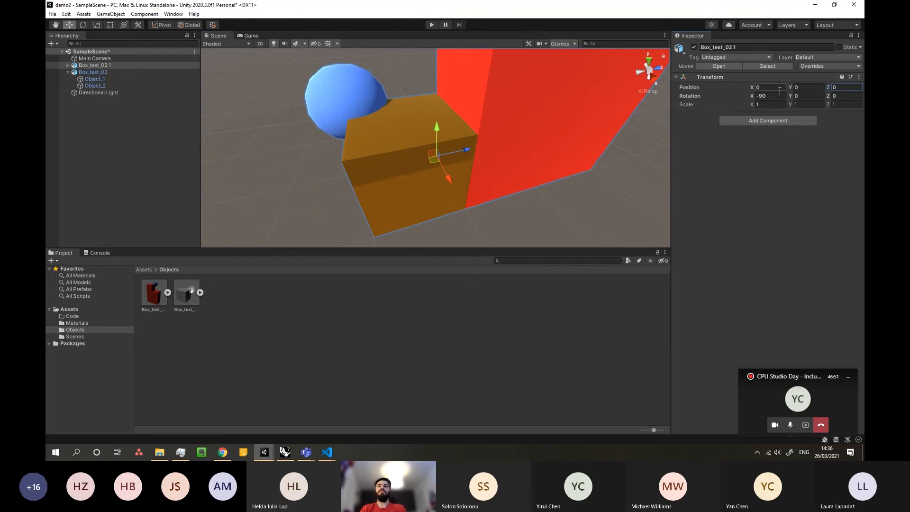
text(0)
click(81, 73)
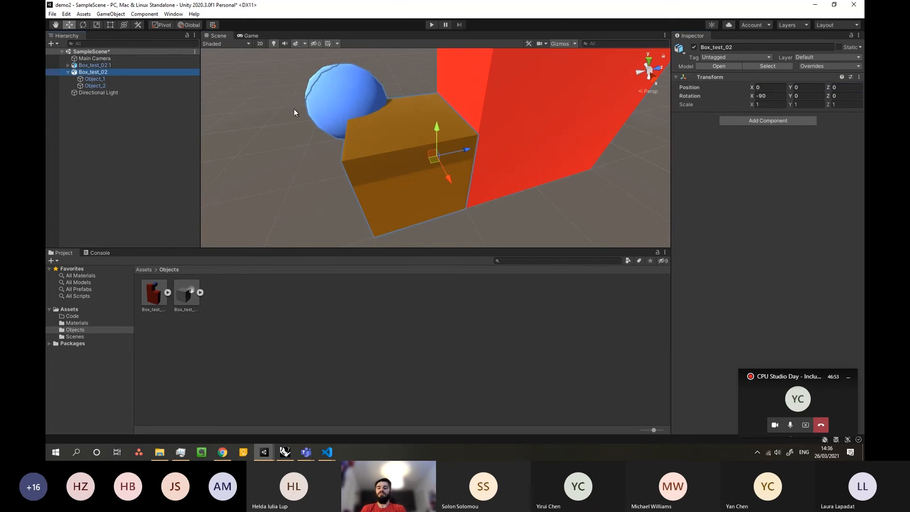
key(Delete)
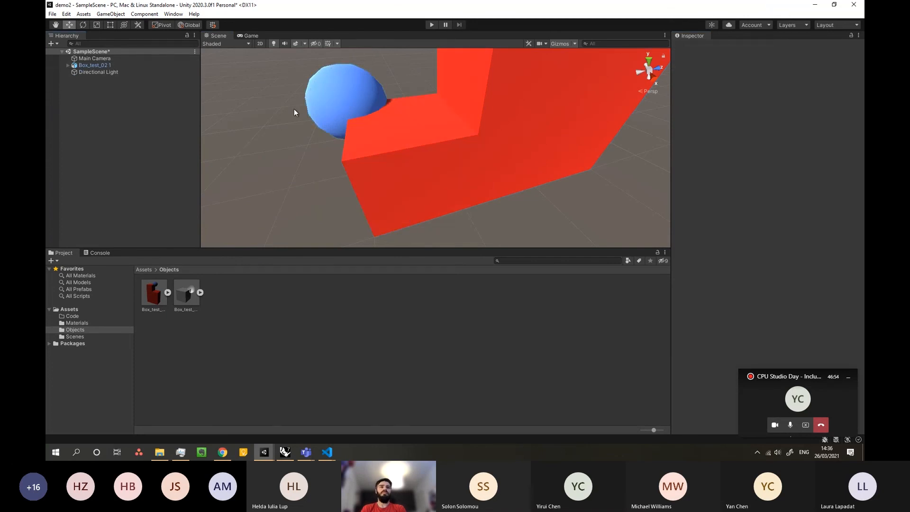
In the newly imported model's import settings, remap its Brick material to the orange Brick project material.
click(163, 288)
alt+drag(489, 145, 522, 150)
scroll(308, 140, down, 4)
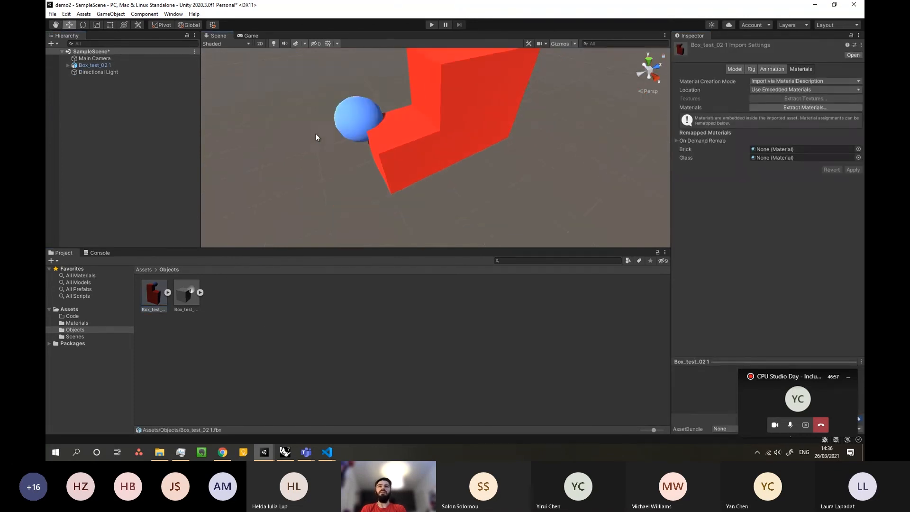
middle_drag(316, 134, 254, 106)
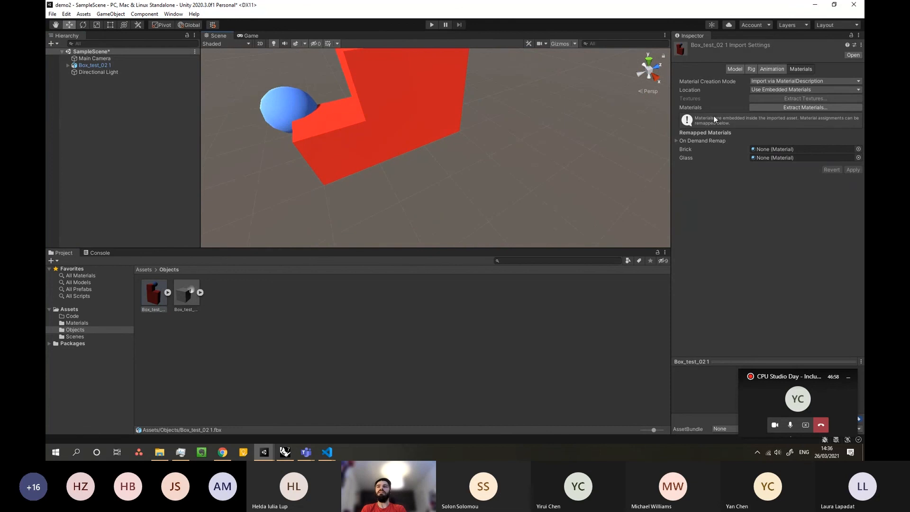
click(858, 149)
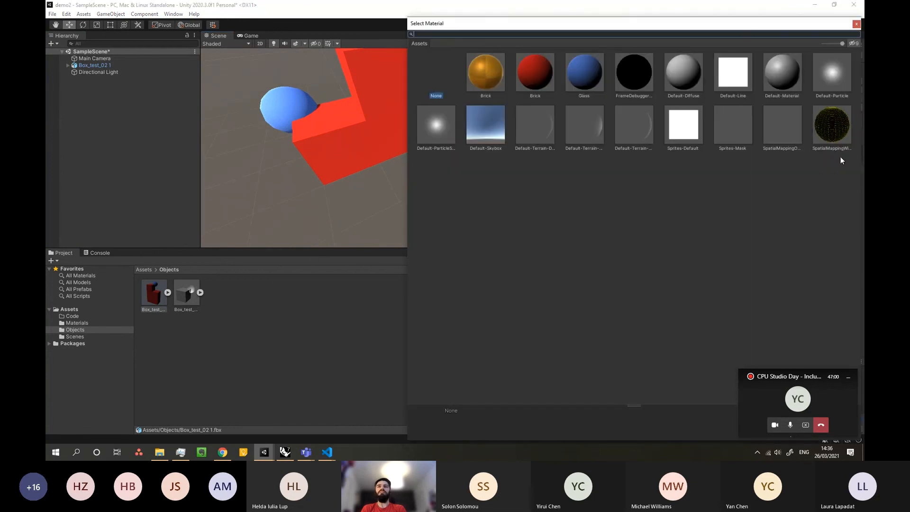
double_click(492, 76)
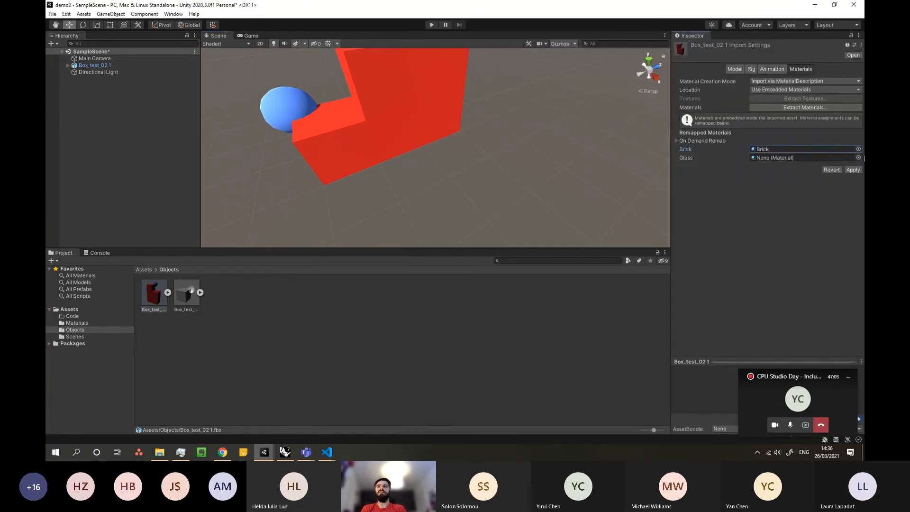
Remap the imported model's Glass material to Default-ParticleSystem and apply the import settings.
click(858, 158)
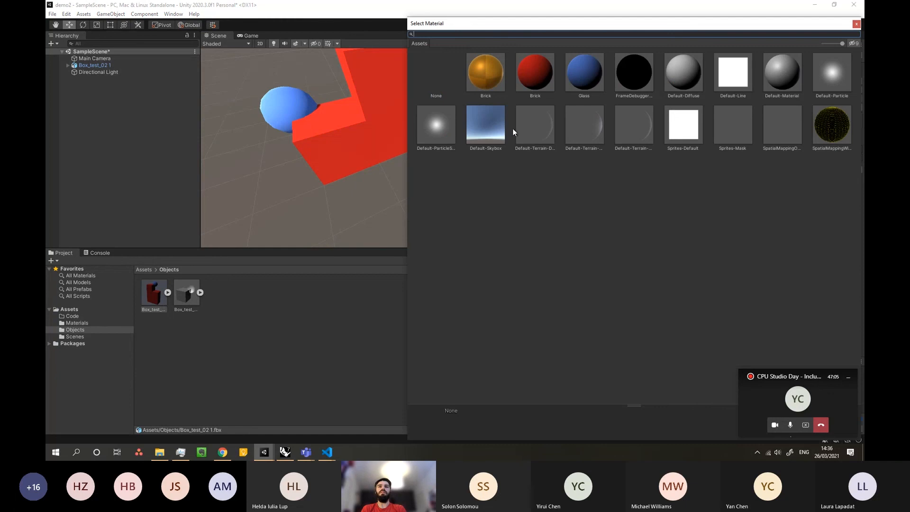
double_click(436, 125)
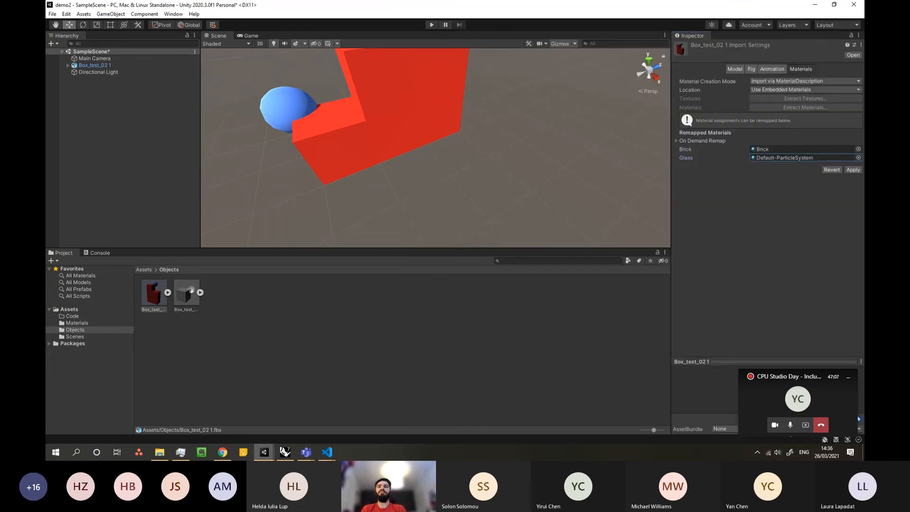
mouse_move(300, 157)
right_down()
mouse_move(313, 152)
mouse_move(294, 162)
mouse_move(321, 162)
mouse_move(317, 172)
mouse_move(328, 164)
mouse_move(314, 161)
right_up()
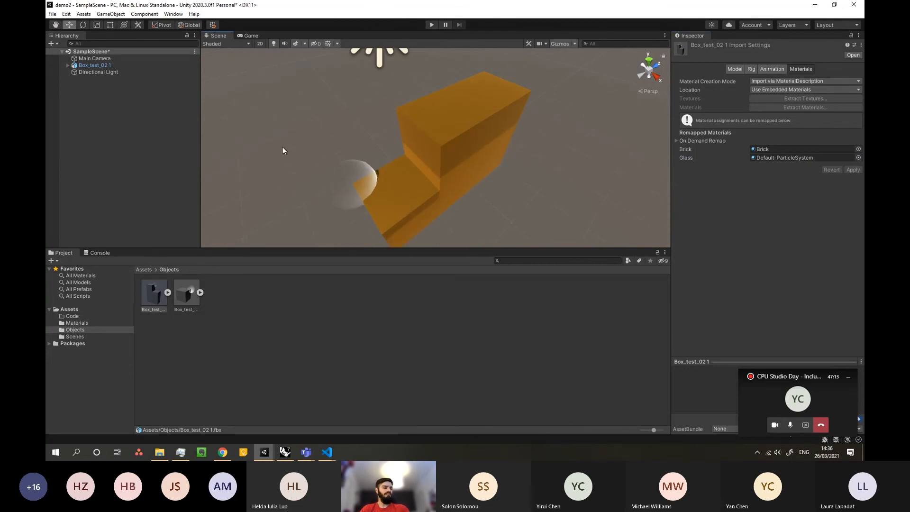
right_drag(302, 129, 539, 132)
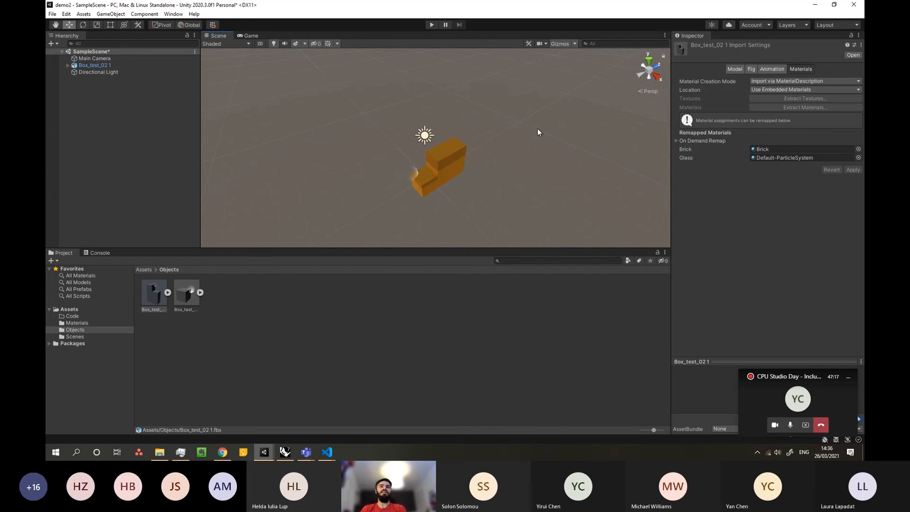
Create an empty top-level object in SampleScene and name it Landscape.
click(326, 120)
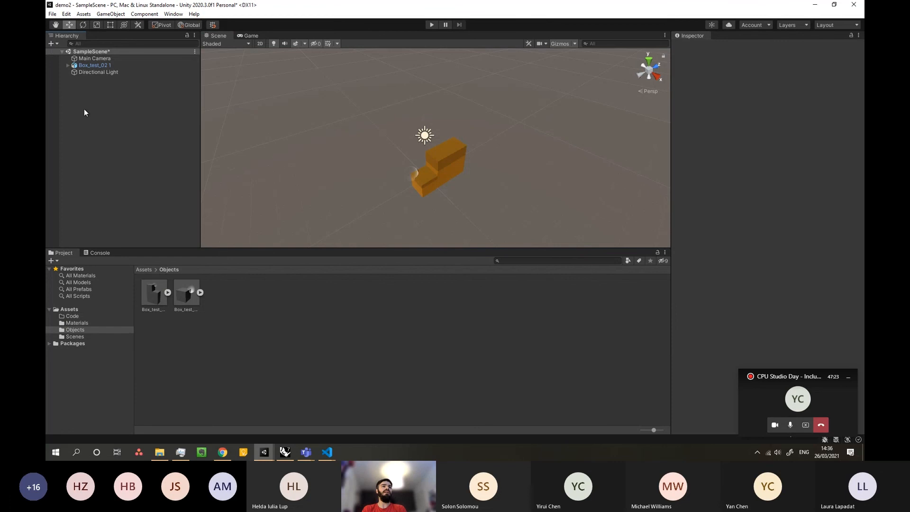
right_click(86, 93)
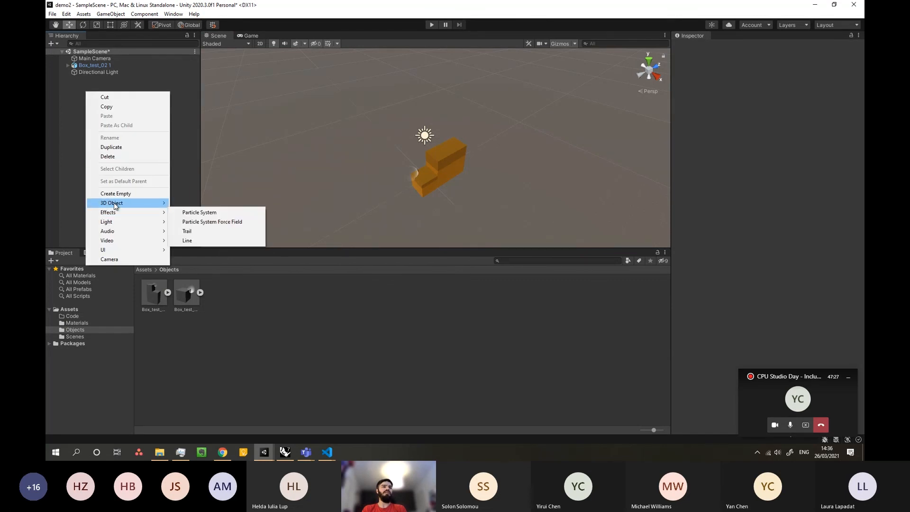
mouse_move(115, 205)
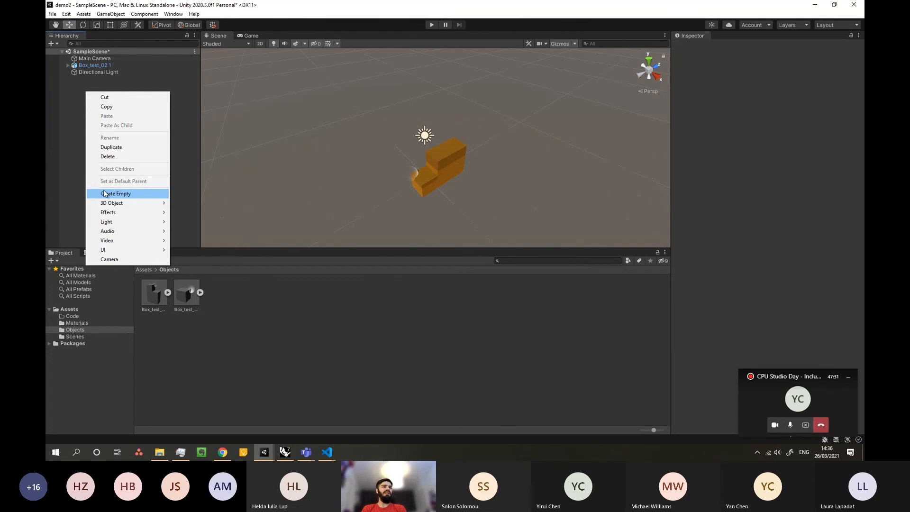
click(117, 198)
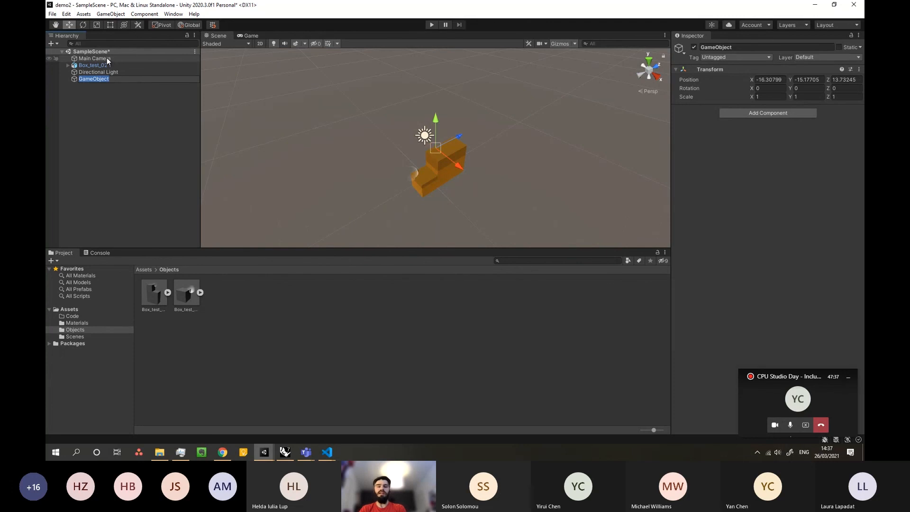
text(Landsca)
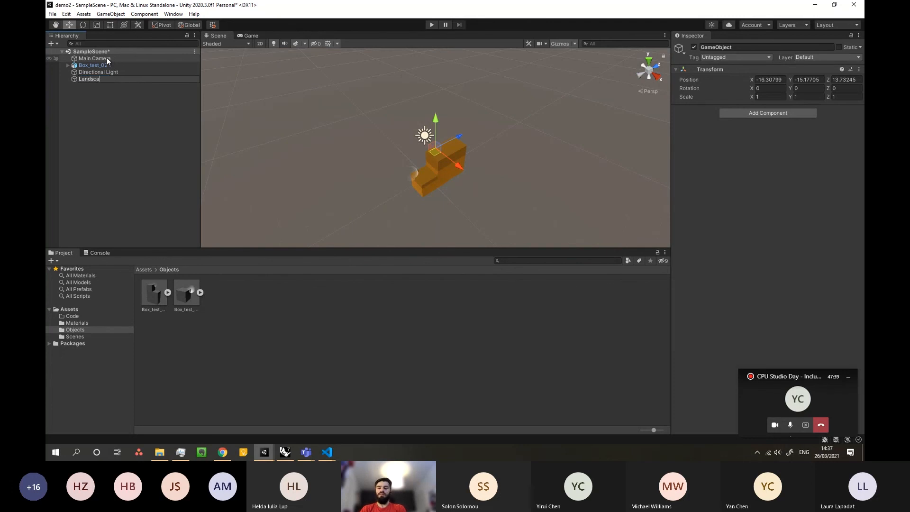
text(pe)
key(Return)
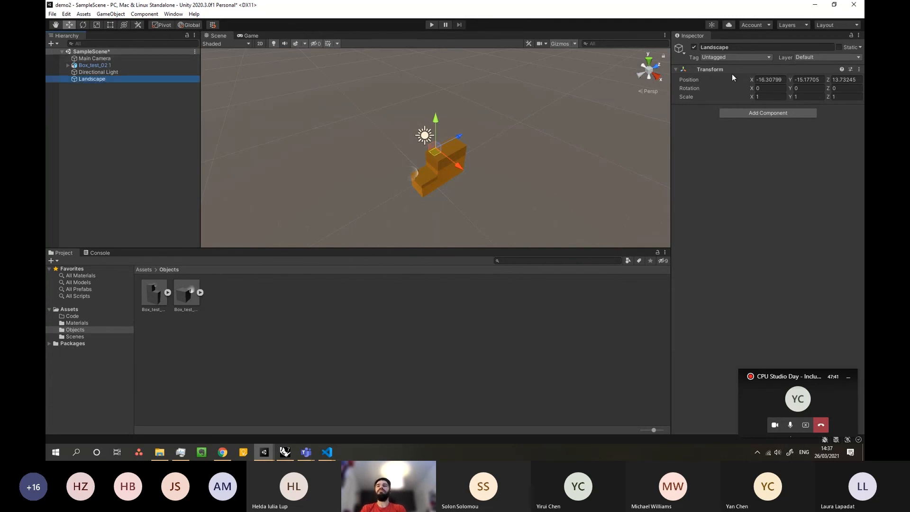
Set the Landscape object's position to 0, 0, 0.
click(769, 80)
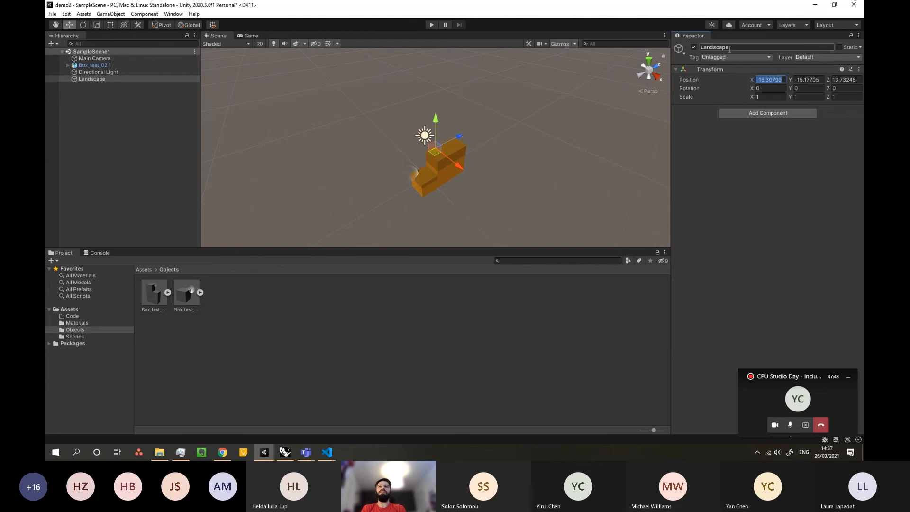
text(0)
key(Tab)
text(0)
key(Tab)
text(0)
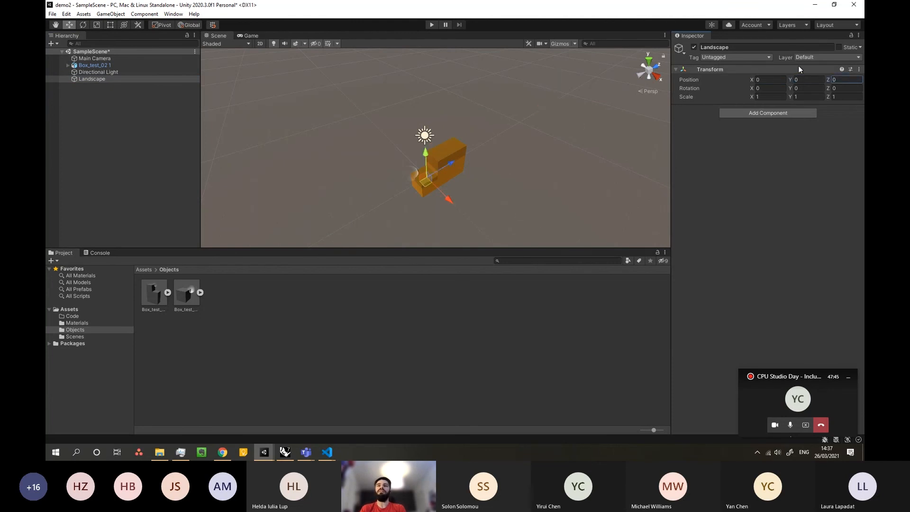
mouse_move(405, 168)
right_down()
mouse_move(409, 179)
mouse_move(401, 167)
right_up()
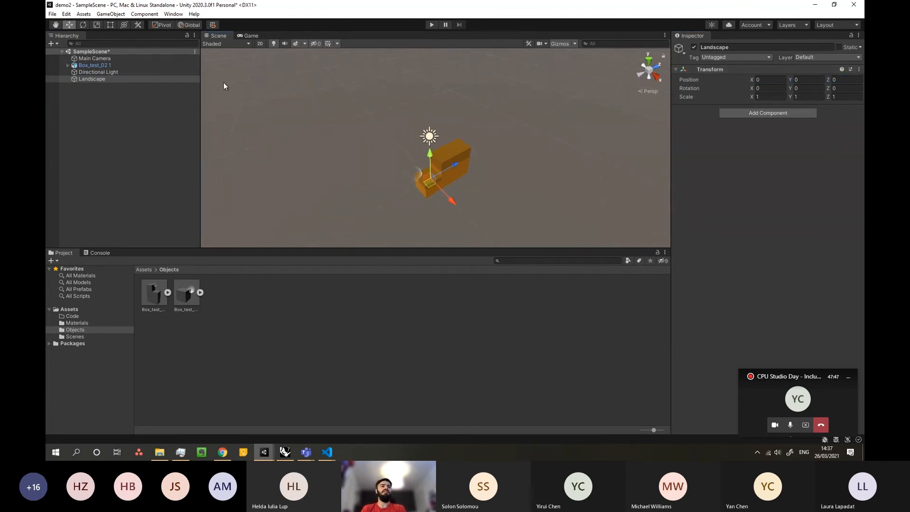
Add a 3D Plane as a child of the Landscape object.
right_click(87, 78)
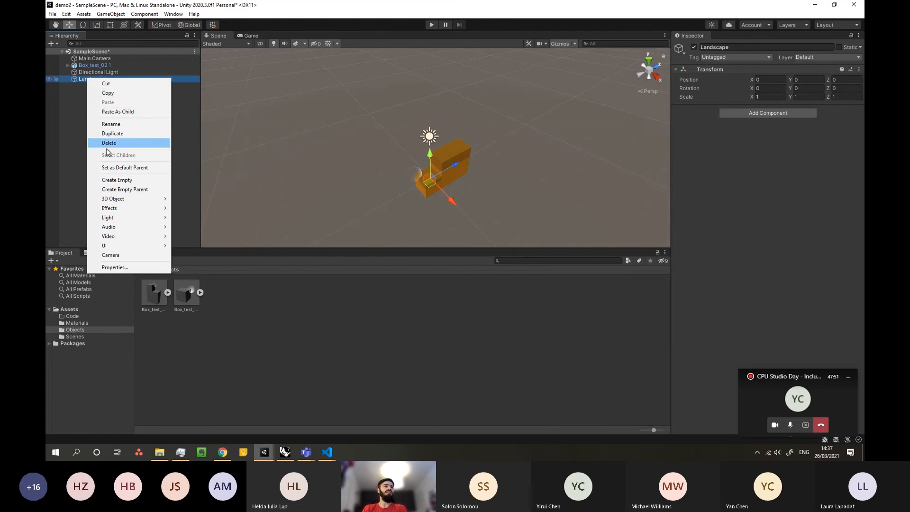
mouse_move(115, 200)
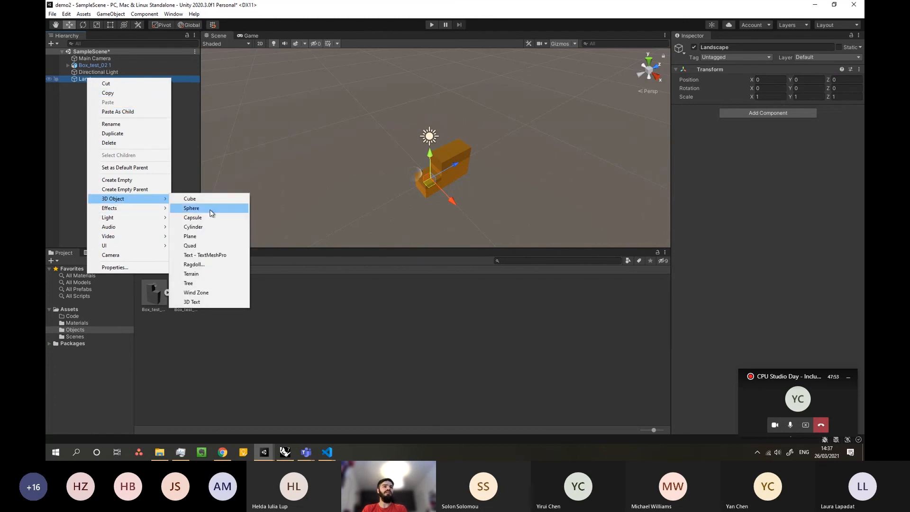
click(190, 237)
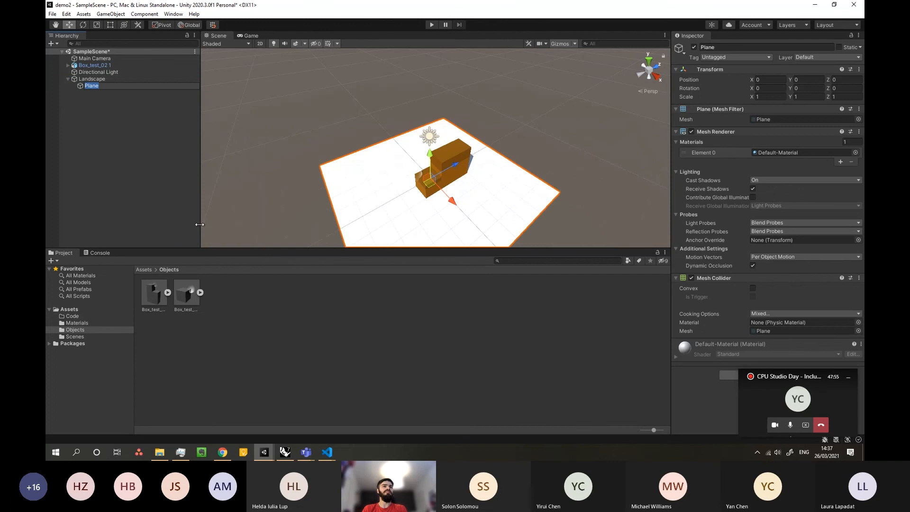
right_drag(496, 139, 125, 120)
right_drag(389, 144, 628, 66)
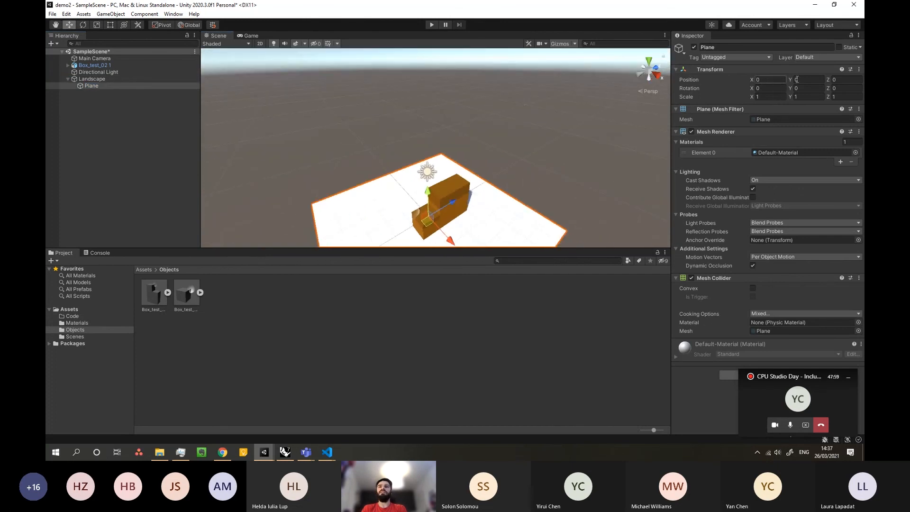
right_drag(514, 129, 475, 139)
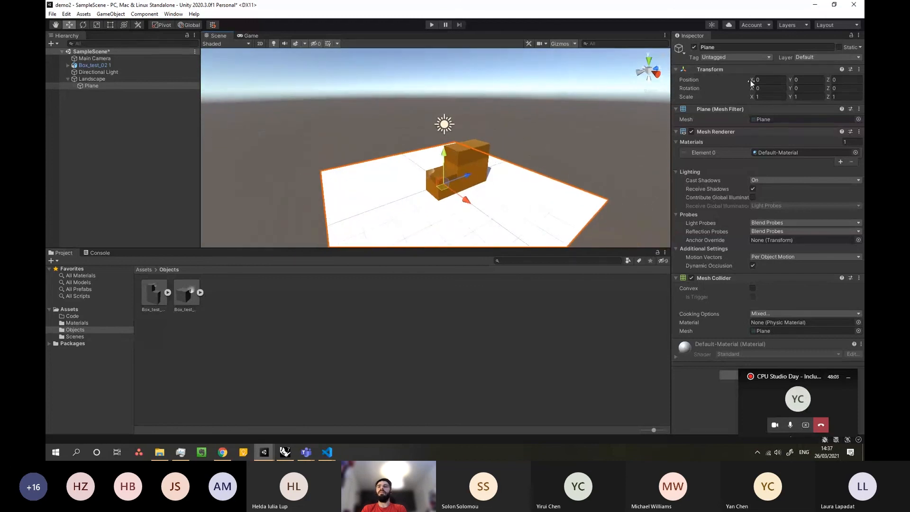
Set the plane's scale to X 10000, Y 10000 and Z 1000.
click(771, 97)
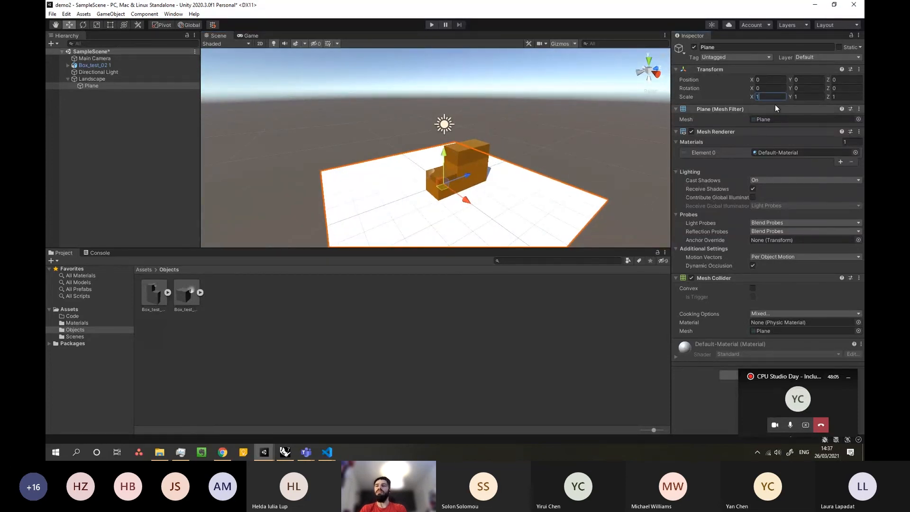
text(10)
key(BackSpace)
text(0000)
key(Tab)
text(10000)
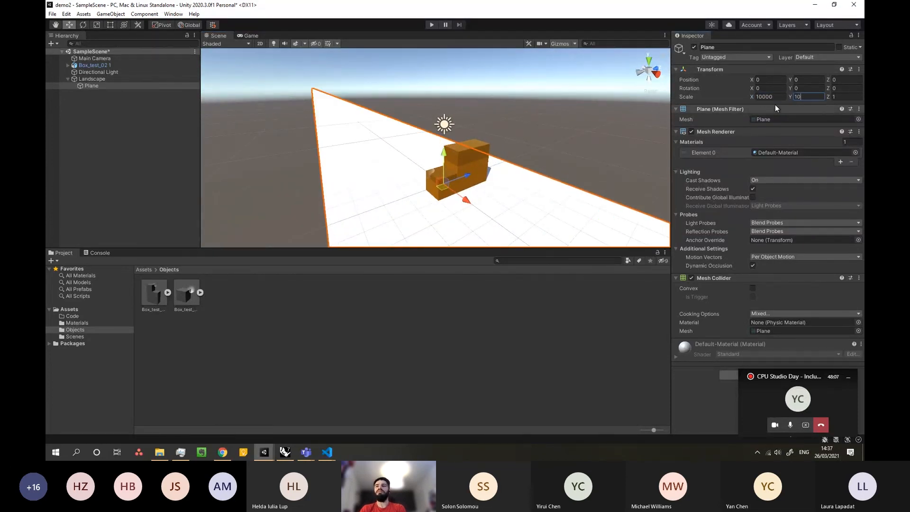
key(Tab)
text(1000)
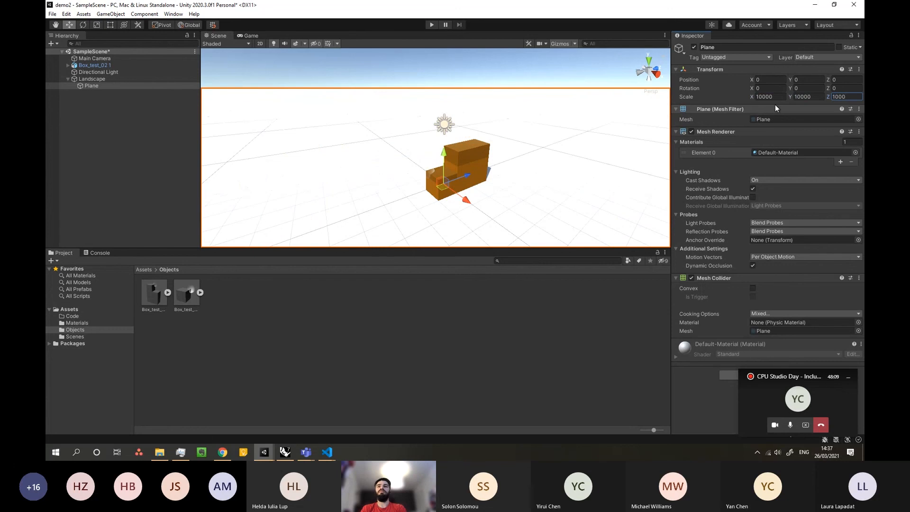
key(Return)
alt+drag(419, 199, 420, 175)
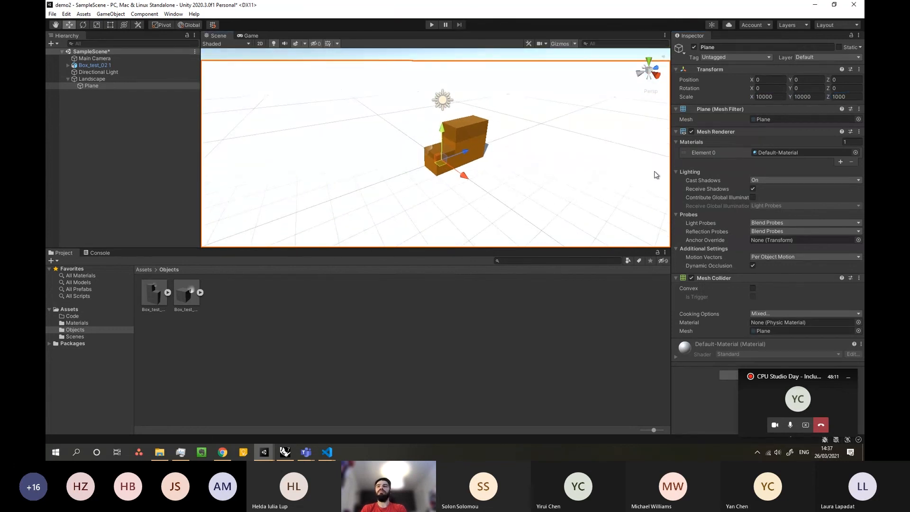
Pick Default-Material for the plane's Element 0 material slot and try to locate that material in the project.
click(855, 152)
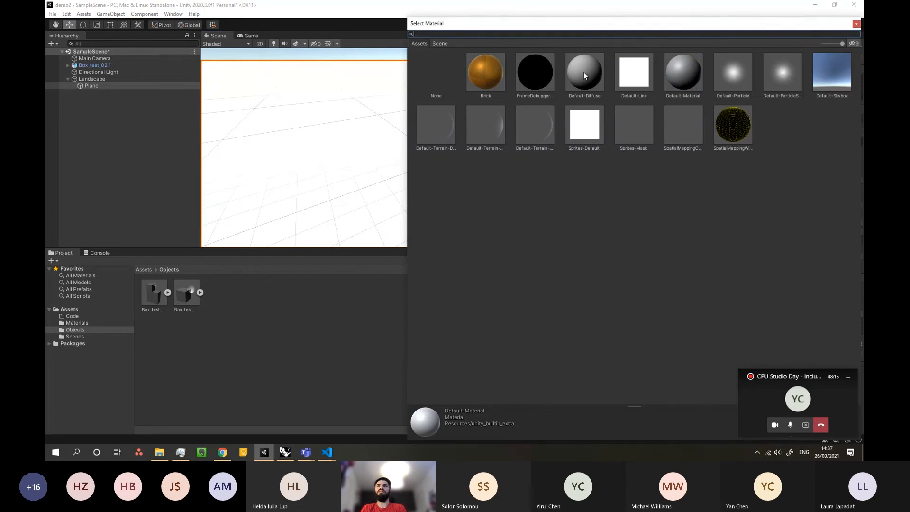
double_click(678, 71)
click(825, 153)
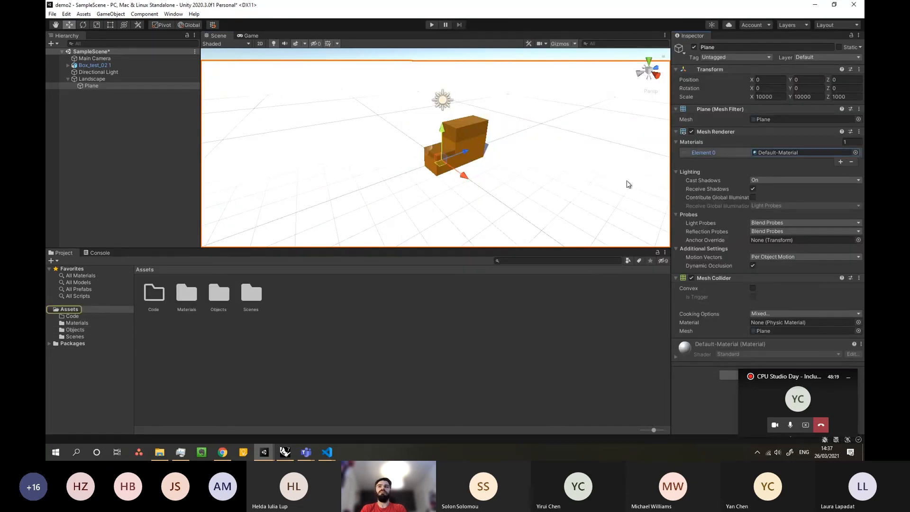
Create a new material named Ground in the project's Materials folder.
double_click(187, 294)
right_click(195, 325)
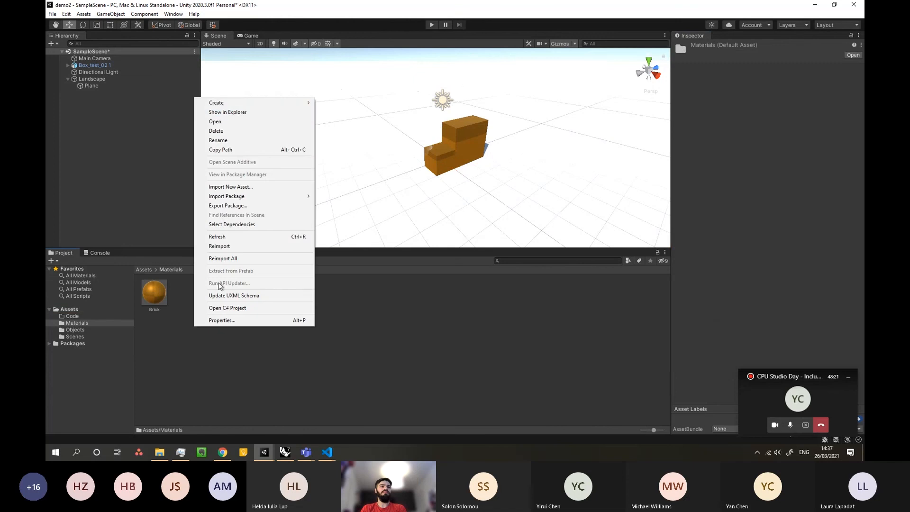
mouse_move(234, 105)
click(346, 246)
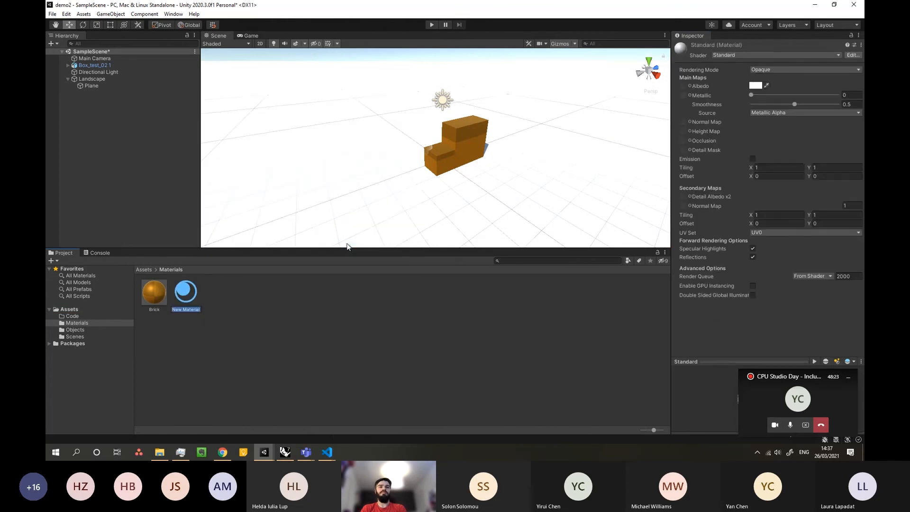
text(Ground)
key(Return)
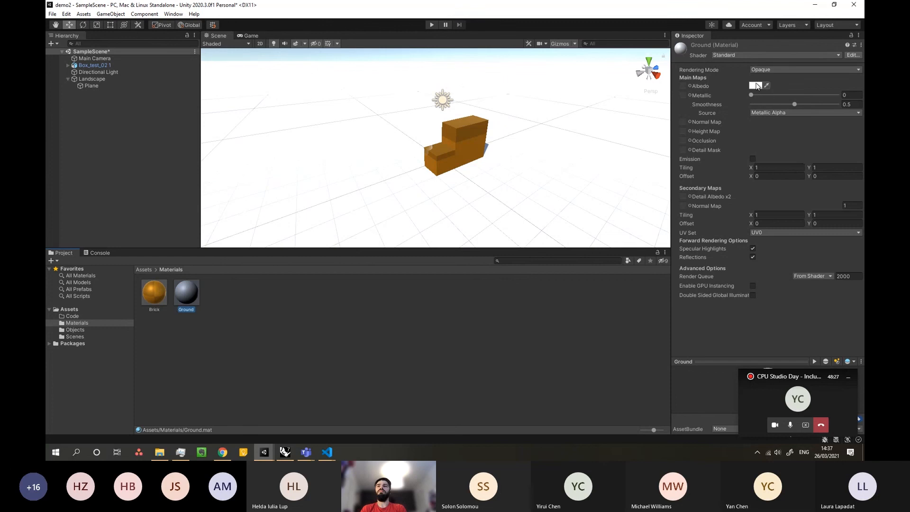
Set the Ground material's albedo colour to mid grey, hexadecimal 858585.
click(756, 86)
mouse_move(787, 133)
mouse_down()
mouse_move(778, 153)
mouse_move(787, 133)
mouse_move(776, 115)
mouse_move(838, 104)
mouse_move(783, 149)
mouse_up()
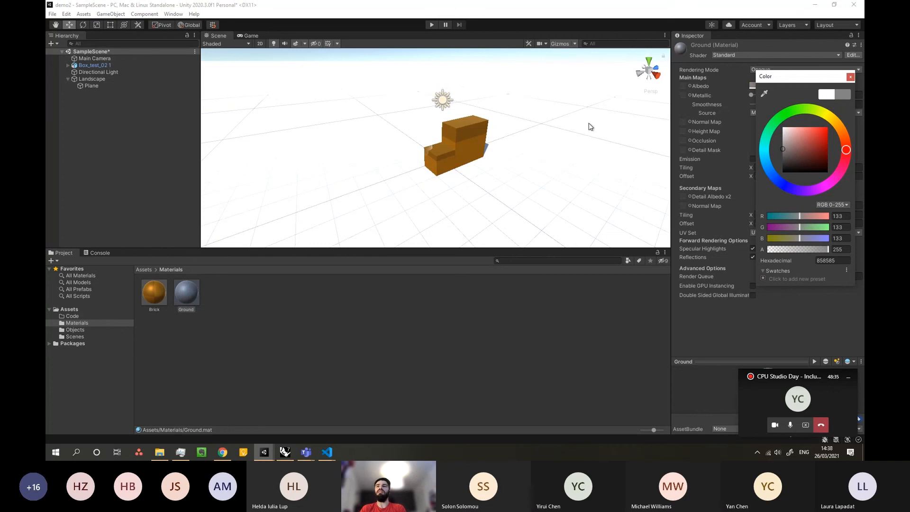
click(851, 77)
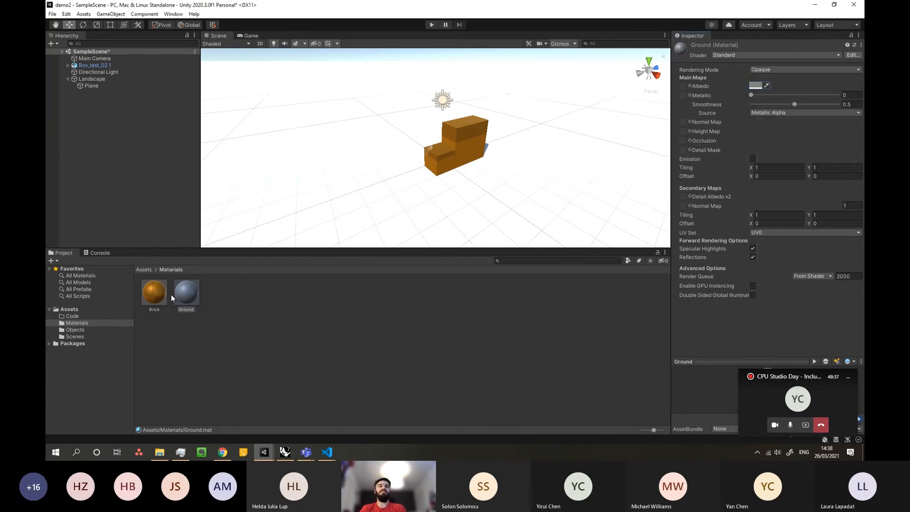
Assign the Ground material to the plane in the scene.
drag(185, 295, 350, 152)
alt+drag(433, 172, 486, 175)
right_drag(486, 175, 492, 184)
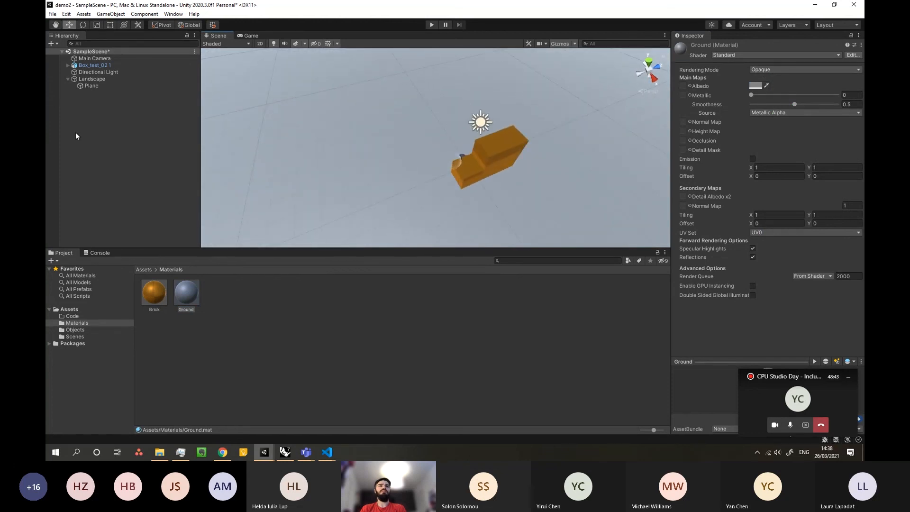
Collapse the Landscape group and create an empty top-level object named Buildings.
click(90, 97)
click(68, 78)
right_click(87, 98)
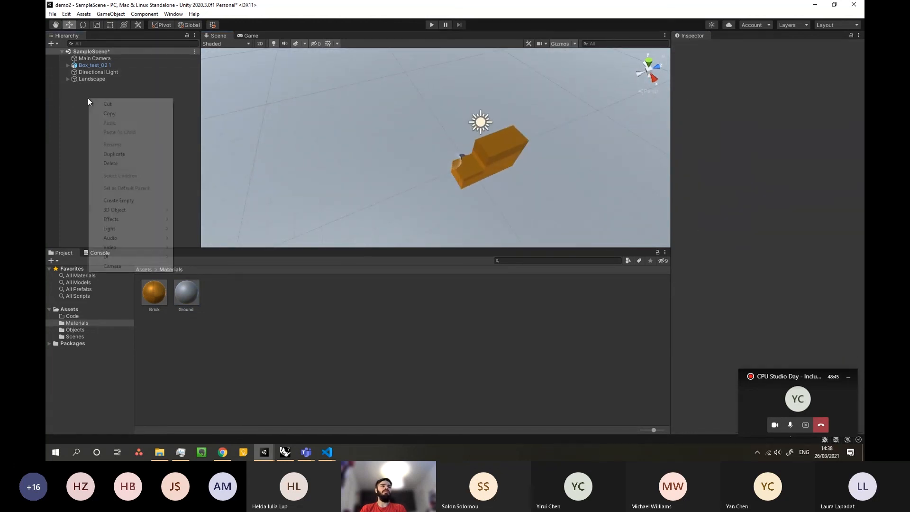
click(131, 202)
text(Buildings)
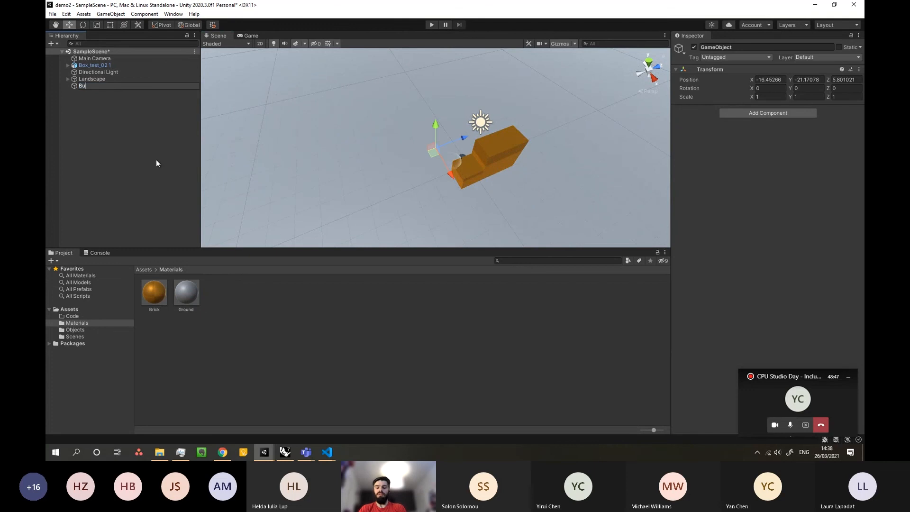
key(Return)
Make the Box_test_02 1 model a child of the Buildings object and collapse that group.
drag(95, 65, 90, 87)
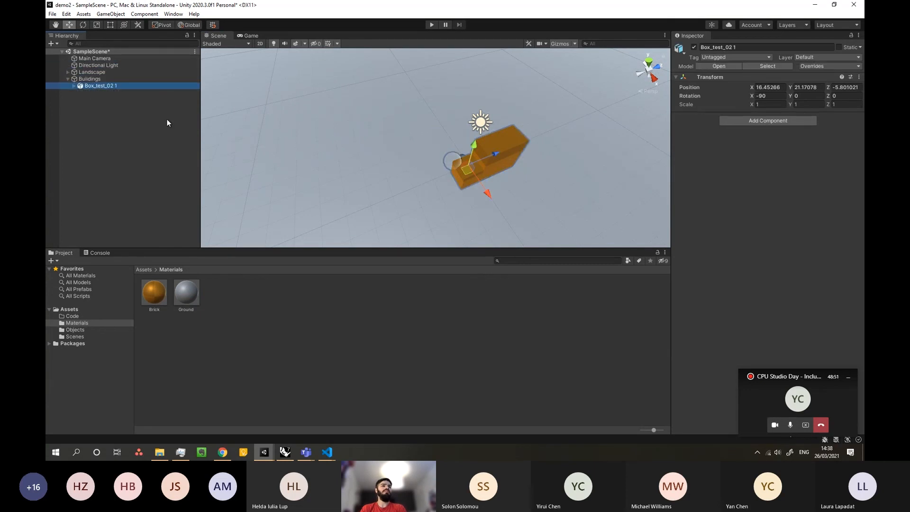
right_drag(425, 163, 445, 146)
key(w)
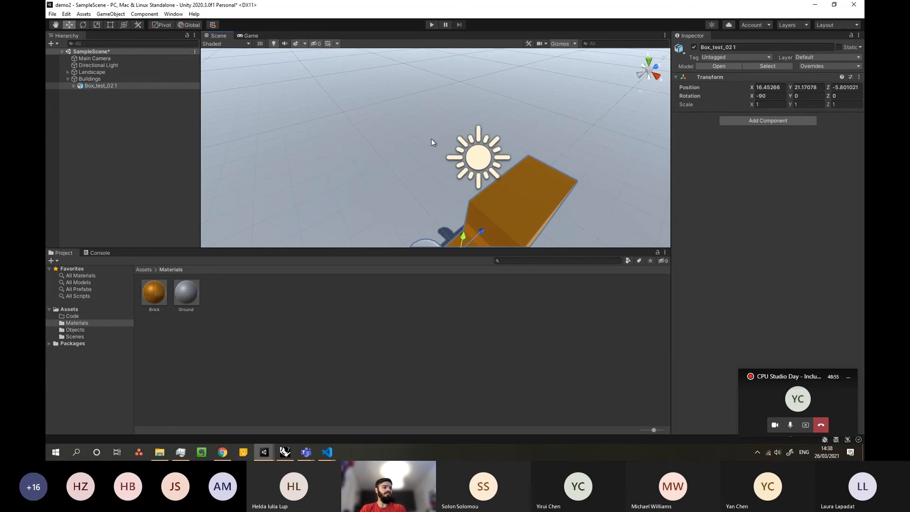
mouse_move(444, 211)
right_down()
mouse_move(435, 166)
mouse_move(443, 172)
mouse_move(431, 200)
right_up()
key(s)
click(68, 80)
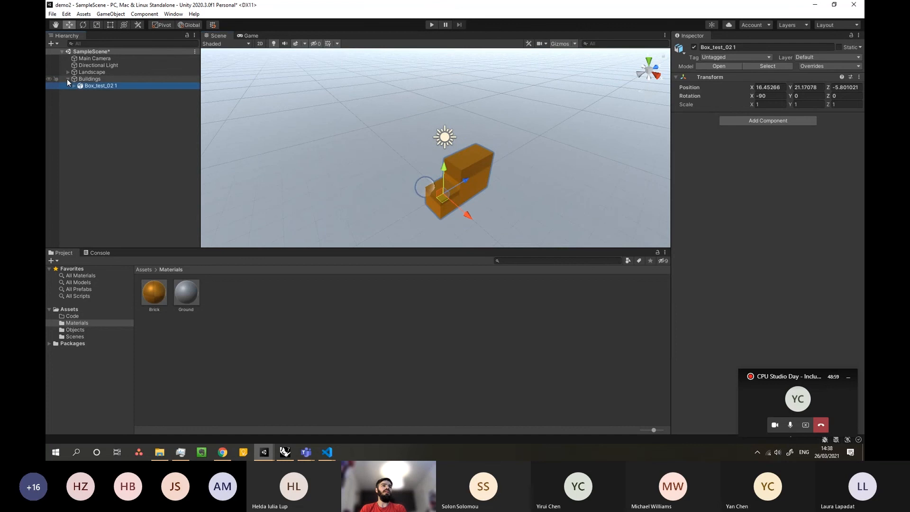
Create an empty top-level object named Lighing and make the Directional Light its child.
right_click(74, 97)
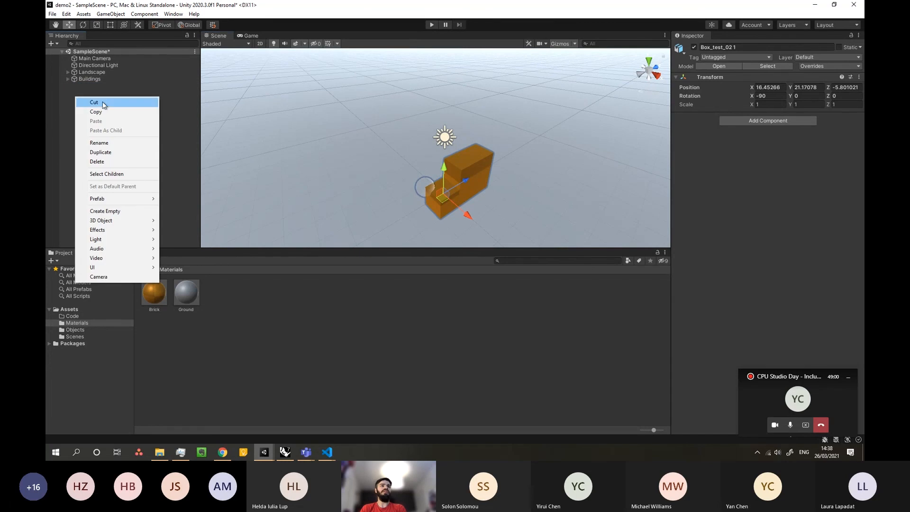
click(110, 212)
text(Ligh)
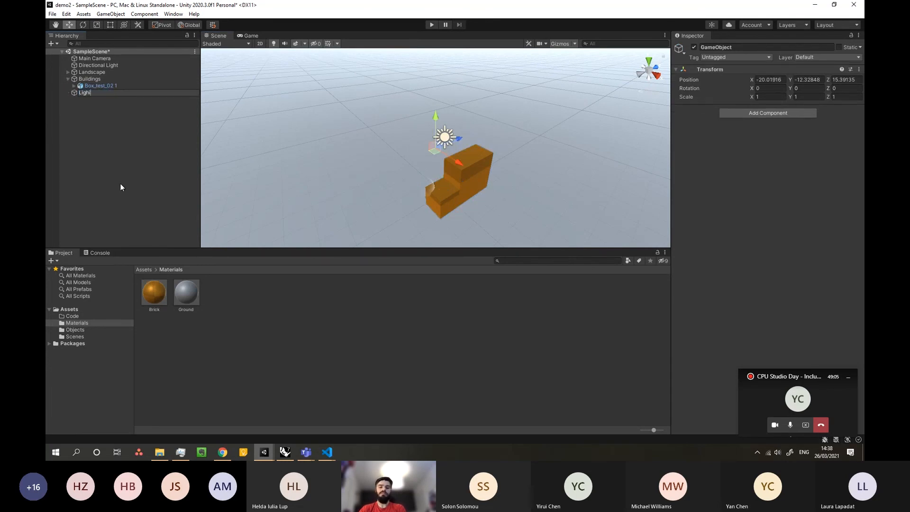
text(ing)
key(Return)
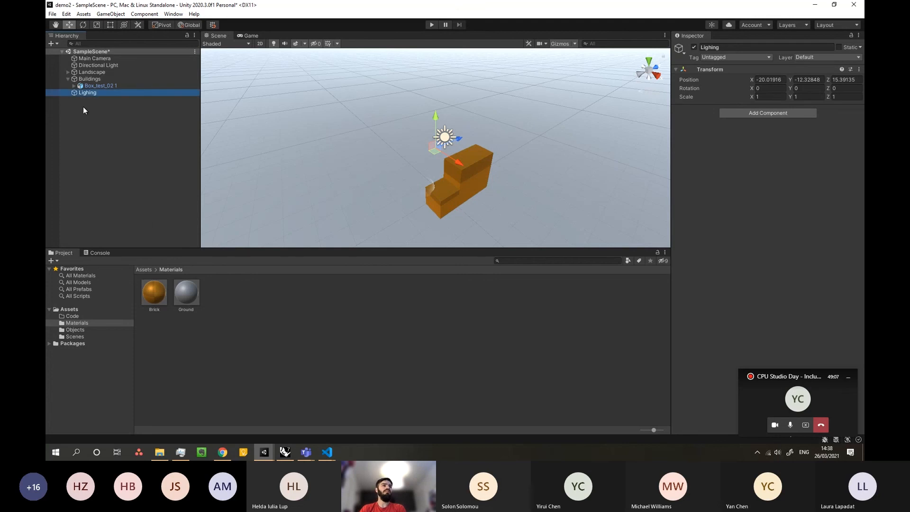
drag(98, 65, 89, 91)
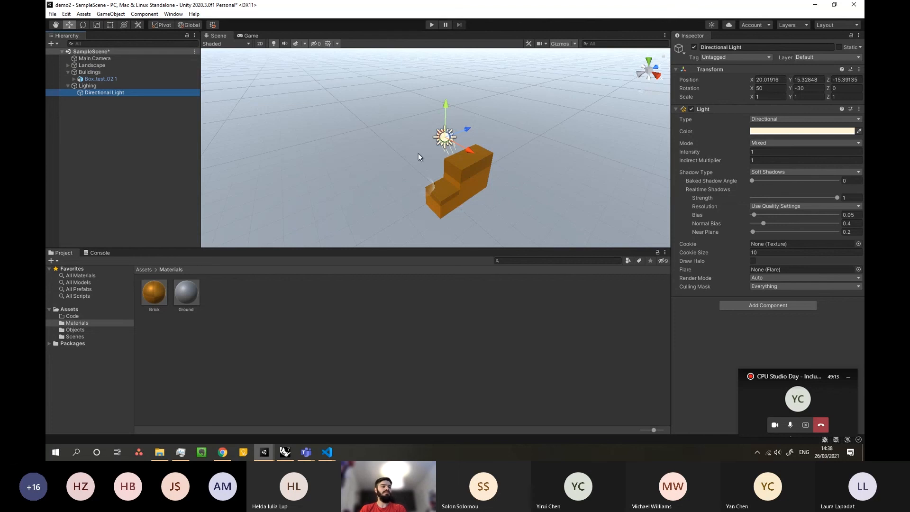
Rotate the directional light about the vertical axis to a Y rotation of about -35.8.
right_drag(496, 129, 506, 169)
middle_drag(505, 170, 476, 158)
middle_drag(418, 178, 437, 164)
key(e)
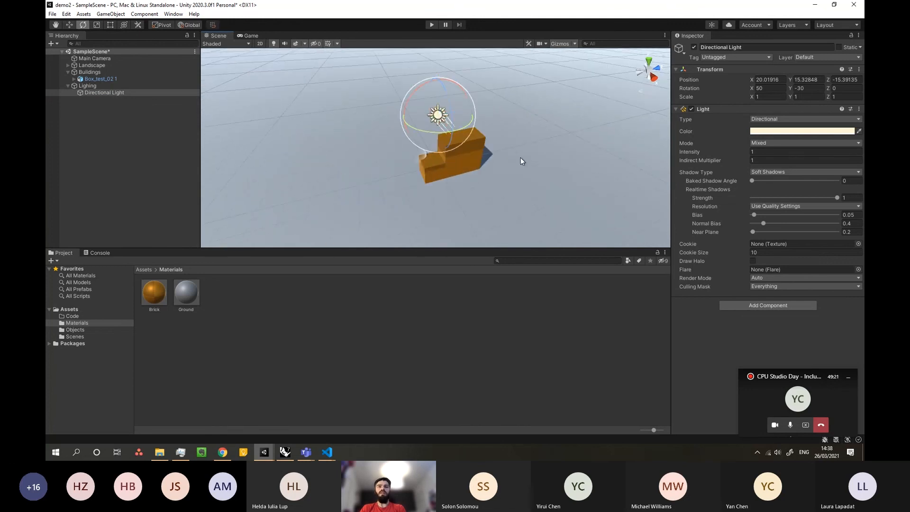
drag(429, 129, 418, 176)
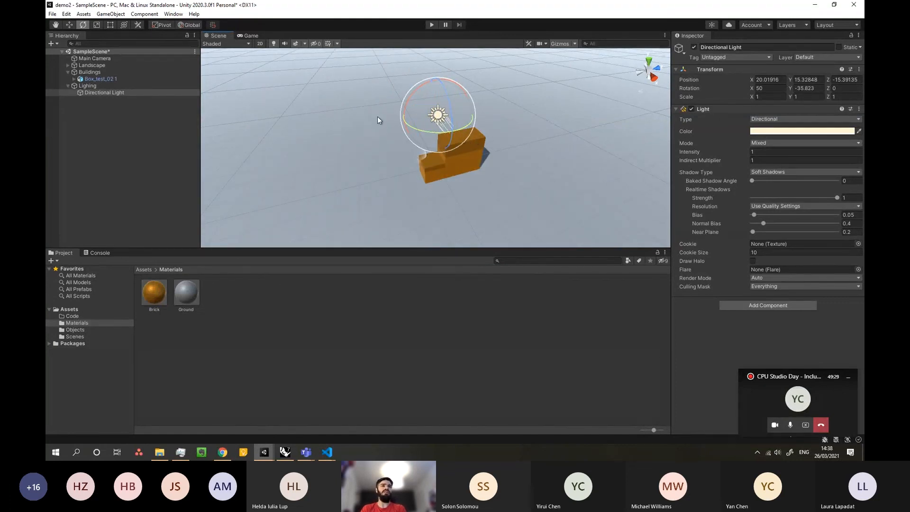
Move the directional light along Z to about -16.54, and try scaling it before undoing the last change.
right_drag(378, 116, 420, 115)
middle_drag(419, 79, 432, 110)
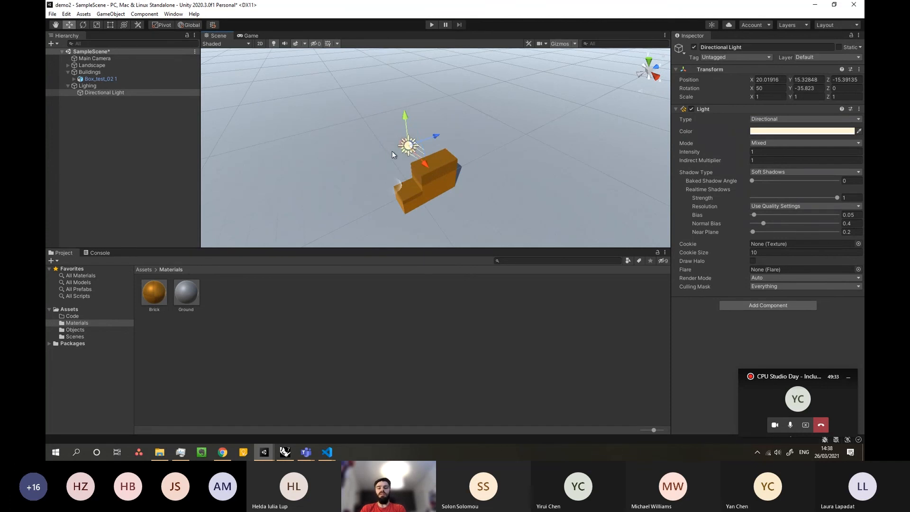
drag(423, 143, 429, 183)
key(e)
key(r)
drag(384, 143, 400, 132)
key(ctrl+z)
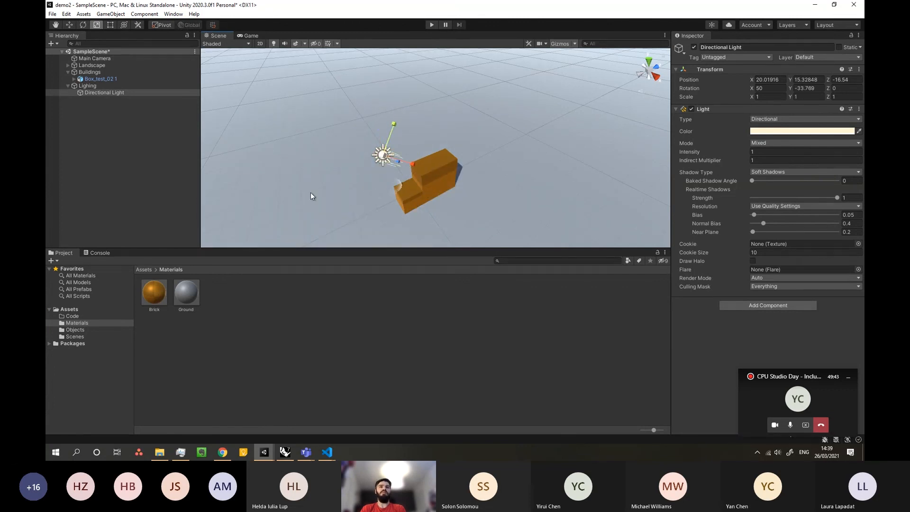
Reselect the directional light and rotate it to about X 27.6, Y -11.9, Z 15.4 for a longer building shadow.
click(427, 183)
click(386, 153)
key(e)
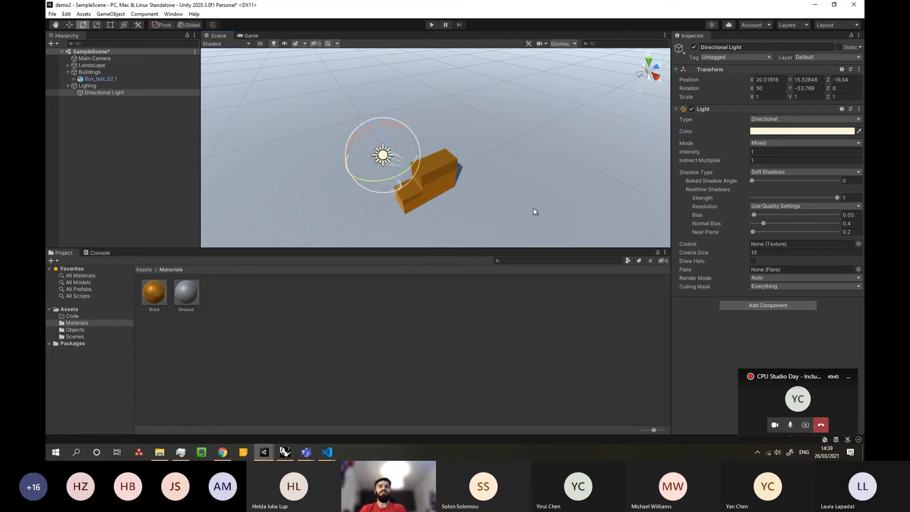
drag(372, 181, 402, 186)
right_drag(410, 190, 391, 134)
mouse_move(418, 178)
middle_down()
mouse_move(414, 145)
mouse_move(415, 173)
middle_up()
mouse_move(420, 173)
right_down()
mouse_move(459, 187)
mouse_move(429, 183)
right_up()
middle_drag(426, 196, 437, 220)
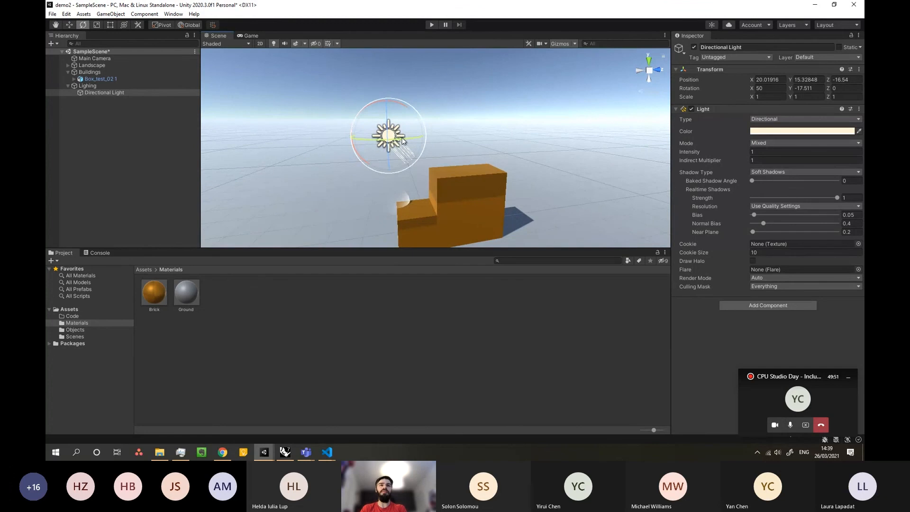
drag(359, 116, 309, 116)
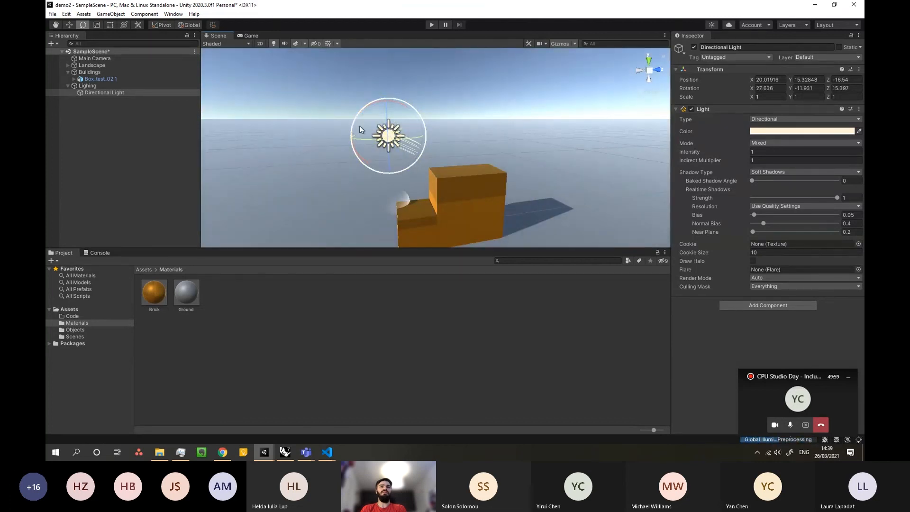
Turn the directional light about the vertical axis to a Y rotation of about -26.
alt+drag(370, 135, 380, 200)
middle_drag(442, 91, 455, 117)
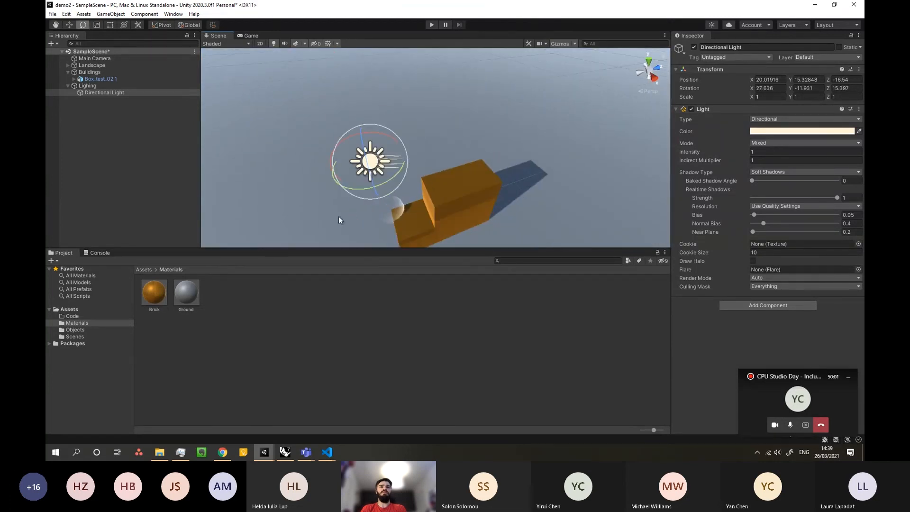
drag(349, 188, 367, 175)
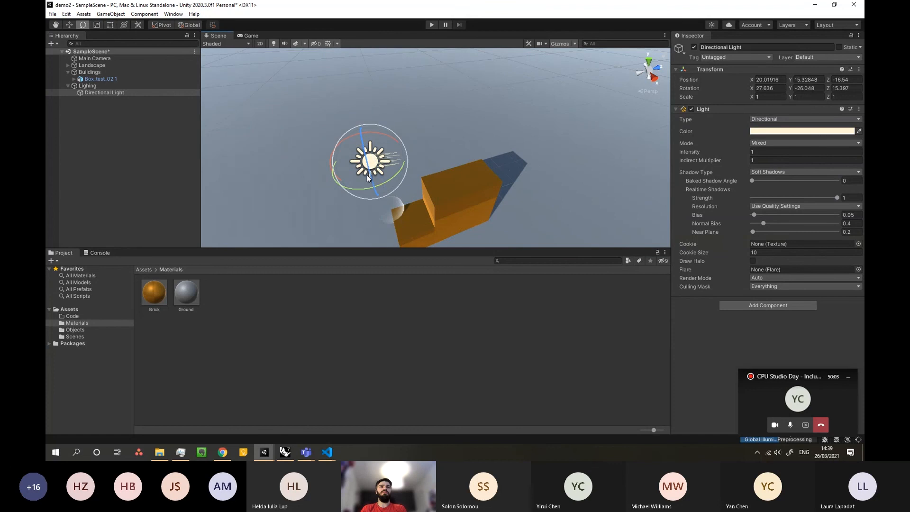
mouse_move(406, 174)
middle_down()
mouse_move(415, 163)
mouse_move(411, 177)
middle_up()
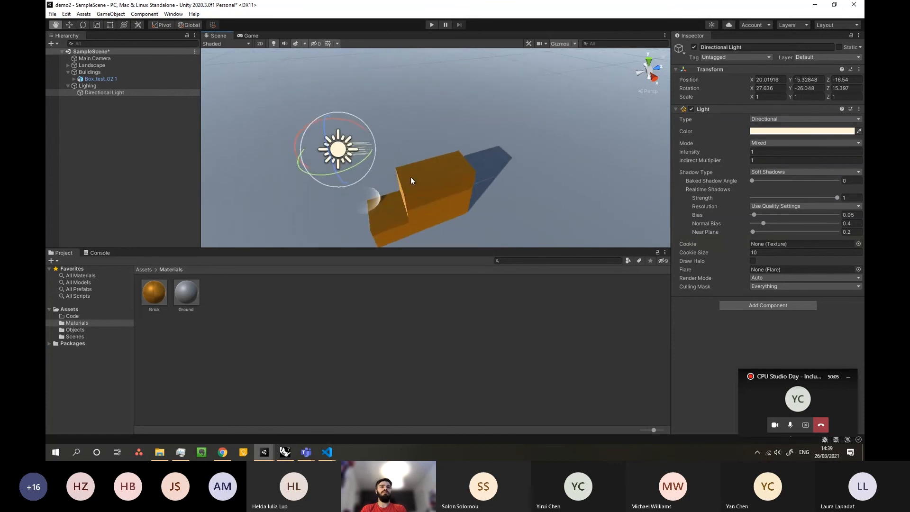
scroll(411, 177, down, 1)
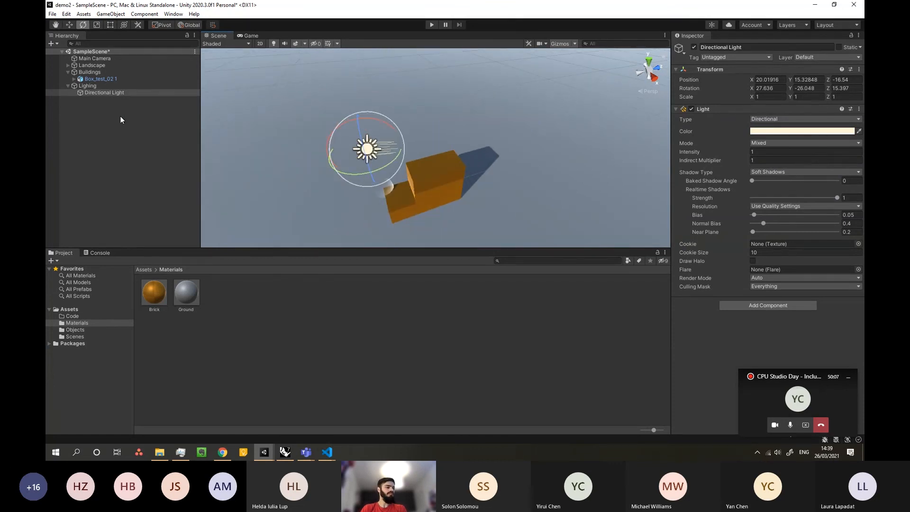
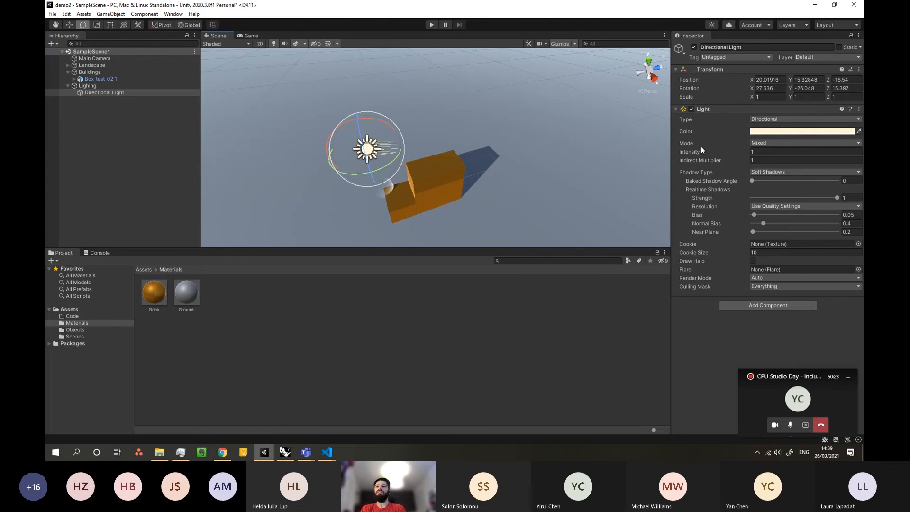
Raise the directional light's intensity to 1.05.
mouse_move(701, 147)
mouse_down()
mouse_move(718, 150)
mouse_move(699, 146)
mouse_up()
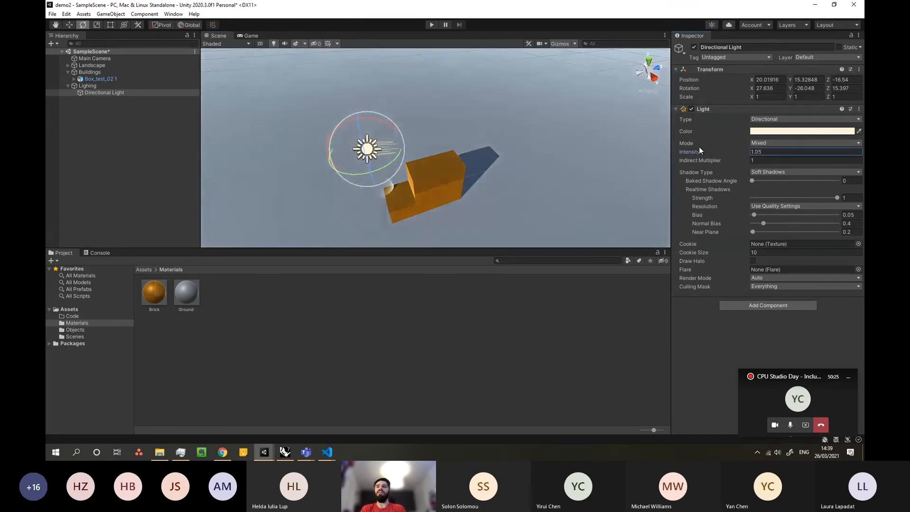
Try the pink colour FF0082 on the directional light, undo it, and look at the shadow type options.
click(803, 132)
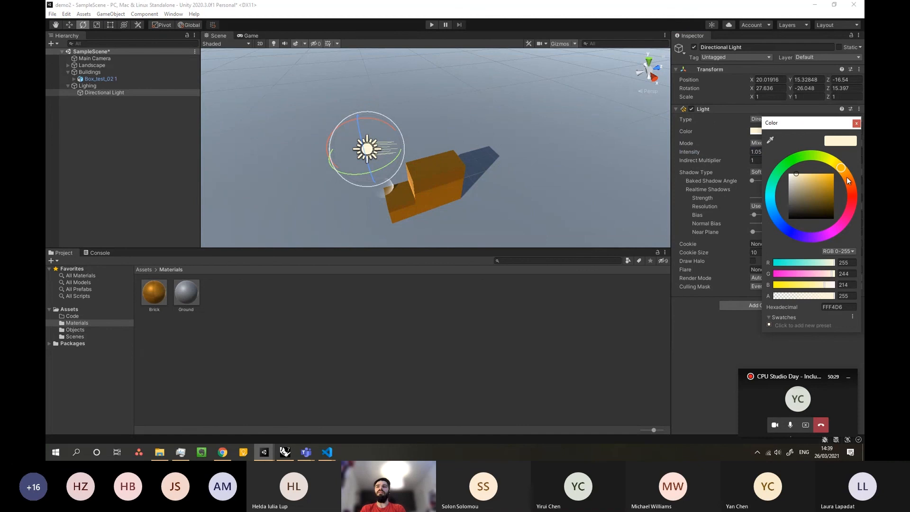
mouse_move(848, 179)
mouse_down()
mouse_move(847, 217)
mouse_move(840, 166)
mouse_up()
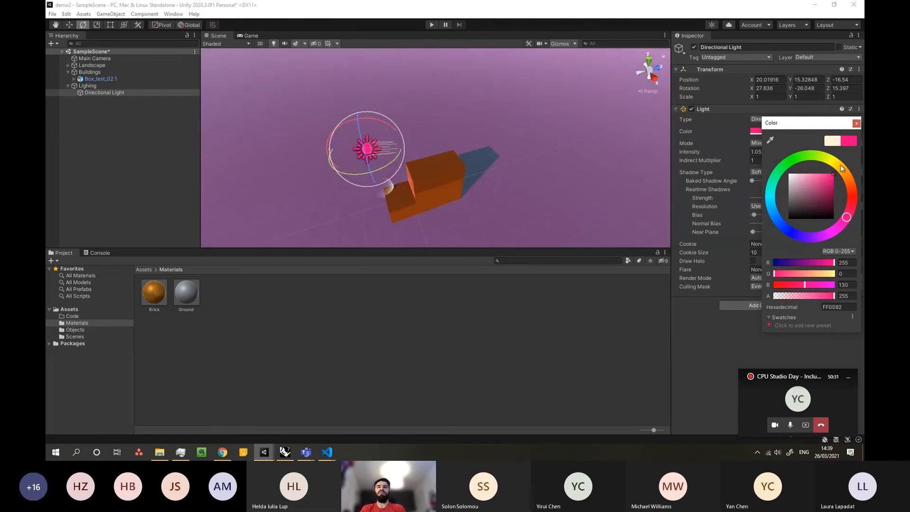
click(856, 124)
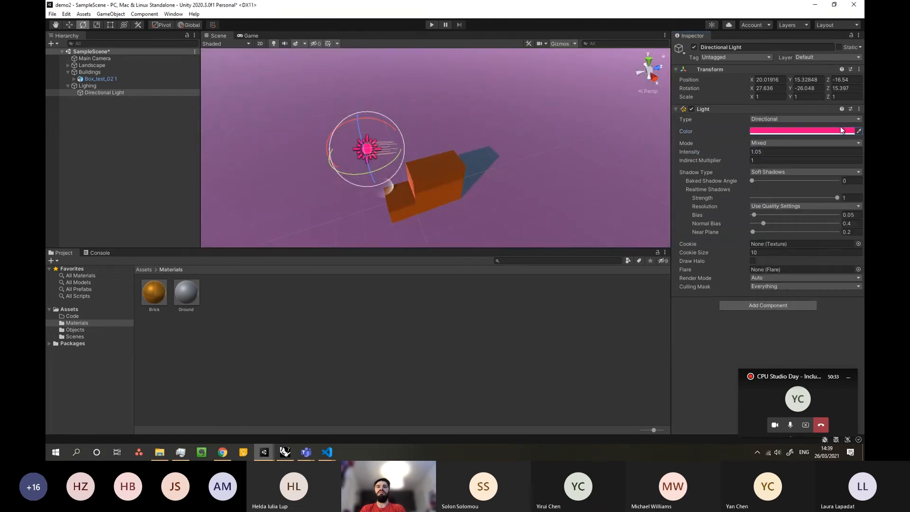
key(ctrl+z)
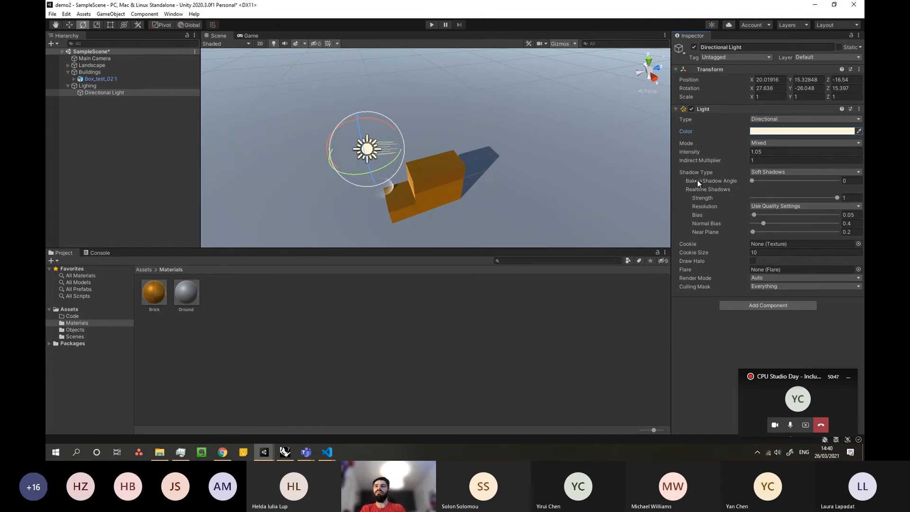
click(755, 172)
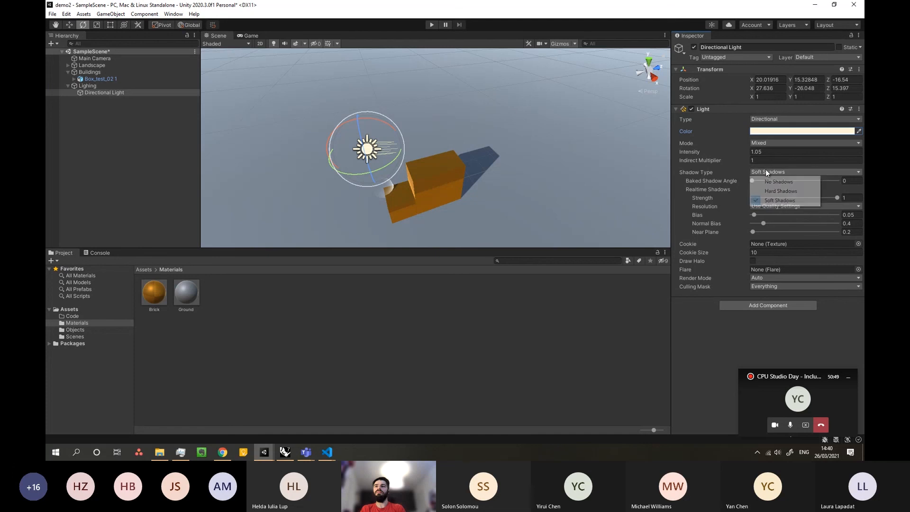
click(514, 153)
Add a point light as a child of the Lighing object and get it ready for moving.
click(87, 93)
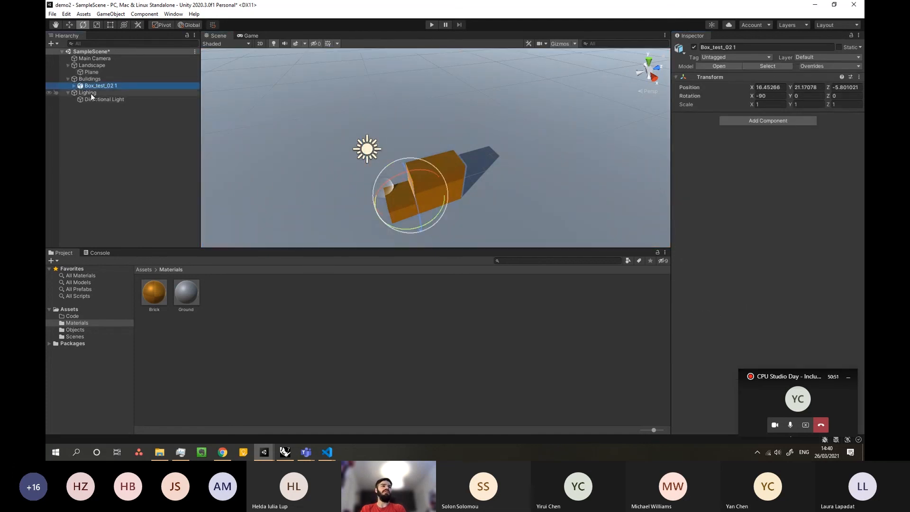
right_click(90, 93)
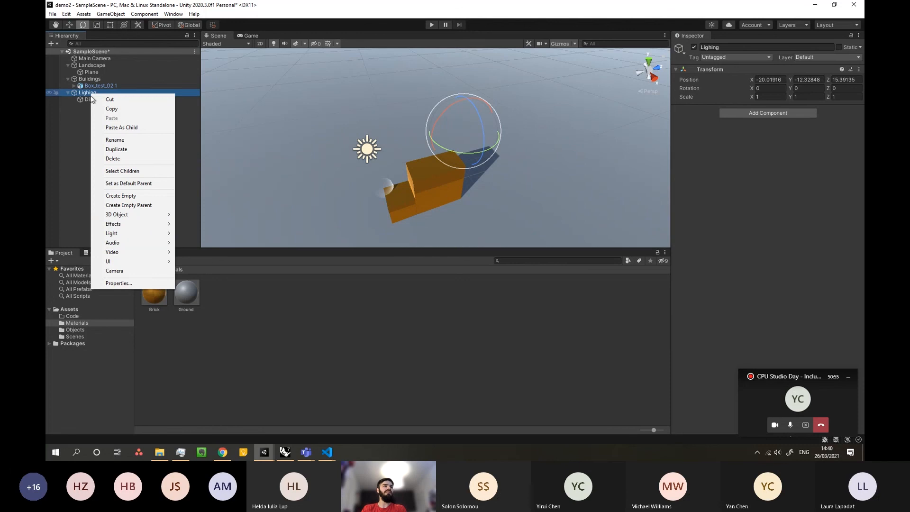
mouse_move(130, 231)
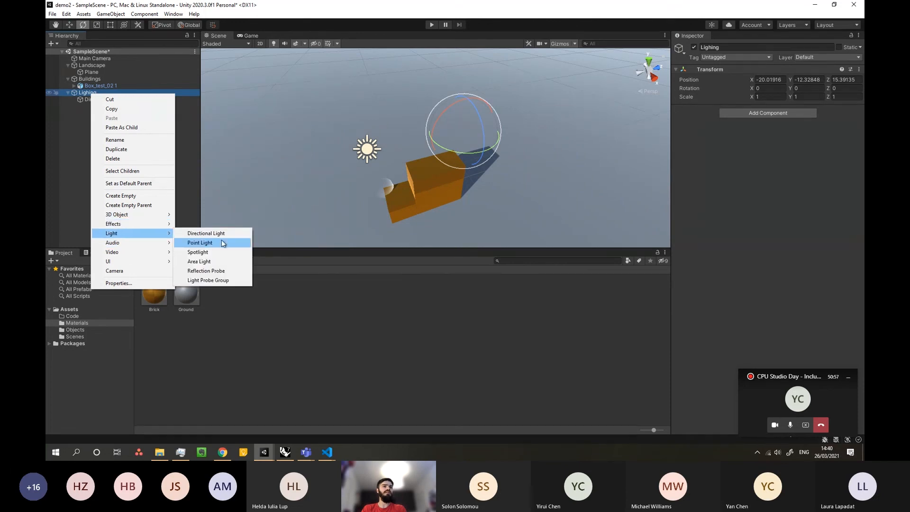
click(209, 243)
key(w)
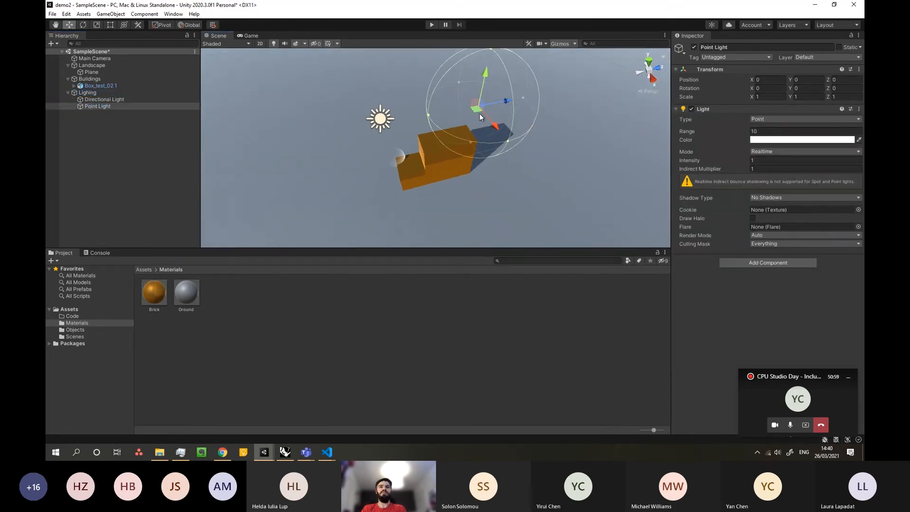
Move the point light onto the building model and reset its X and Z position to 0.
drag(480, 113, 463, 143)
click(769, 79)
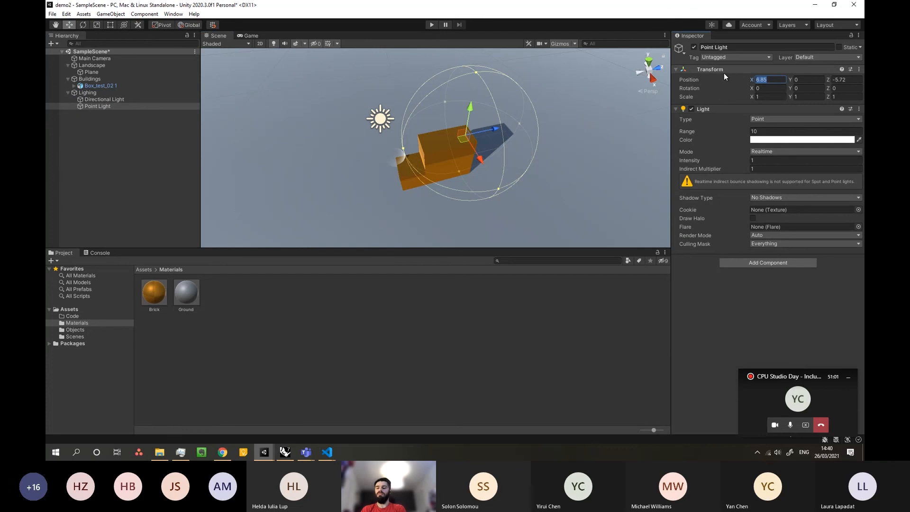
key(Tab)
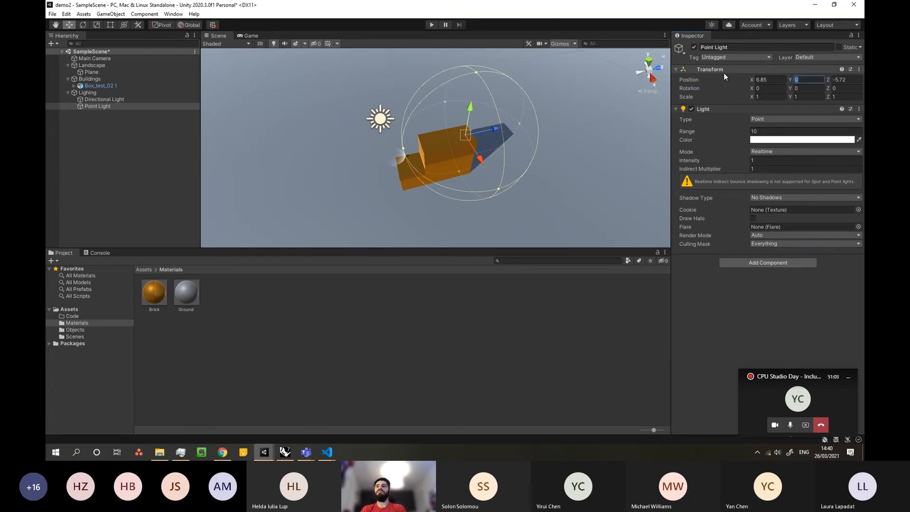
key(shift+Tab)
key(Tab)
key(shift+Tab)
key(shift+Tab)
click(769, 79)
text(0)
key(Tab)
key(Tab)
text(0)
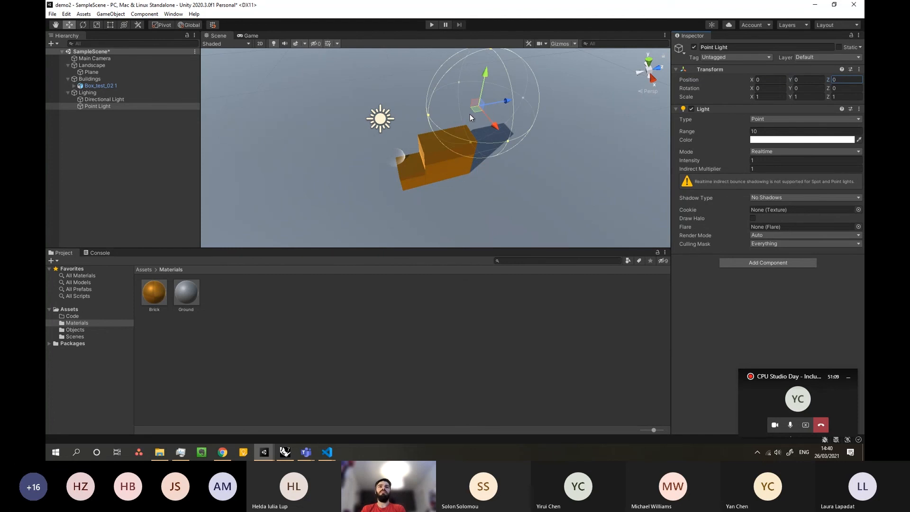
Move the point light horizontally to about X 7.62, Z -20.42.
drag(476, 109, 367, 170)
right_drag(368, 170, 468, 115)
middle_drag(398, 209, 431, 157)
scroll(421, 167, down, 6)
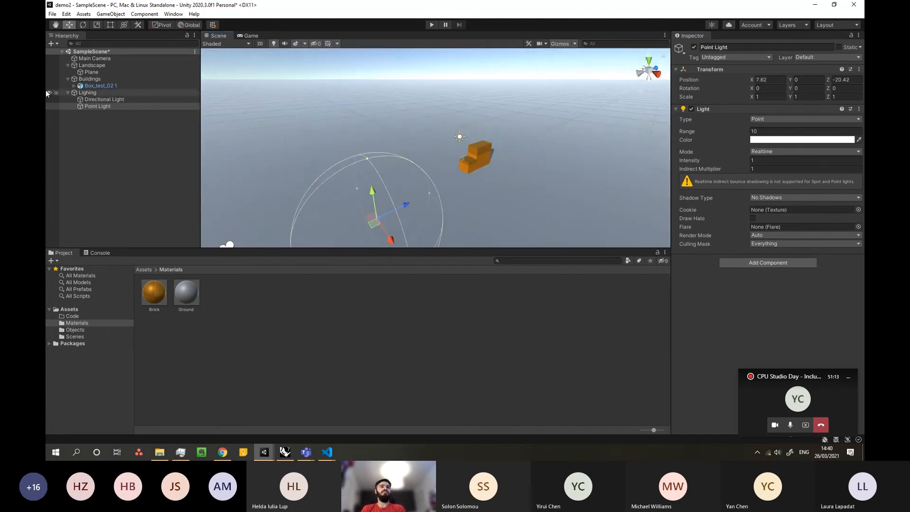
Set the Lighing parent object's position to X 0, Y 0, Z 0.
click(88, 93)
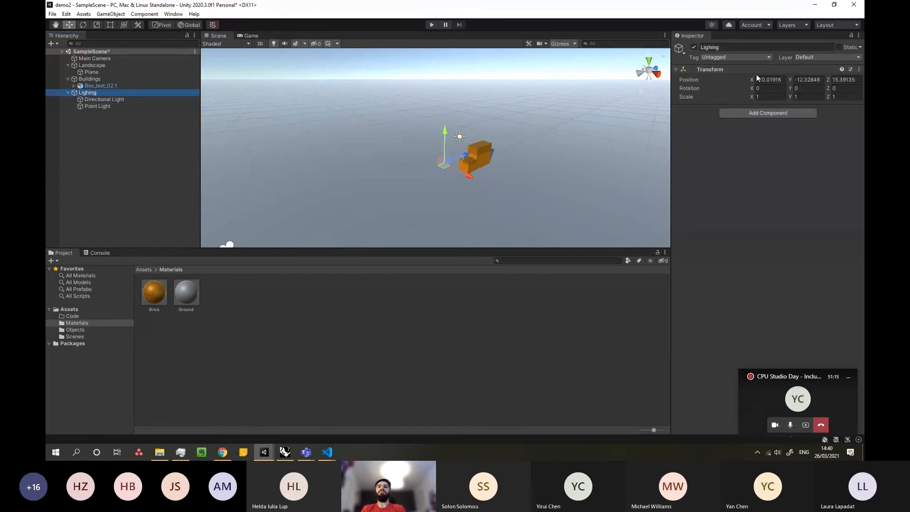
click(770, 79)
text(0)
key(Tab)
text(0)
key(Tab)
text(0)
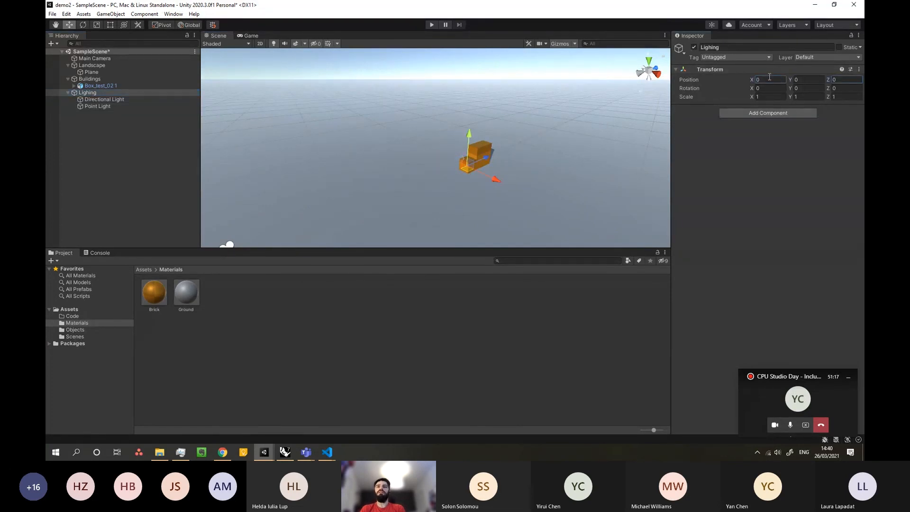
Set the point light's position to X 0, Y 0, Z 0 and frame it in the scene view.
click(90, 106)
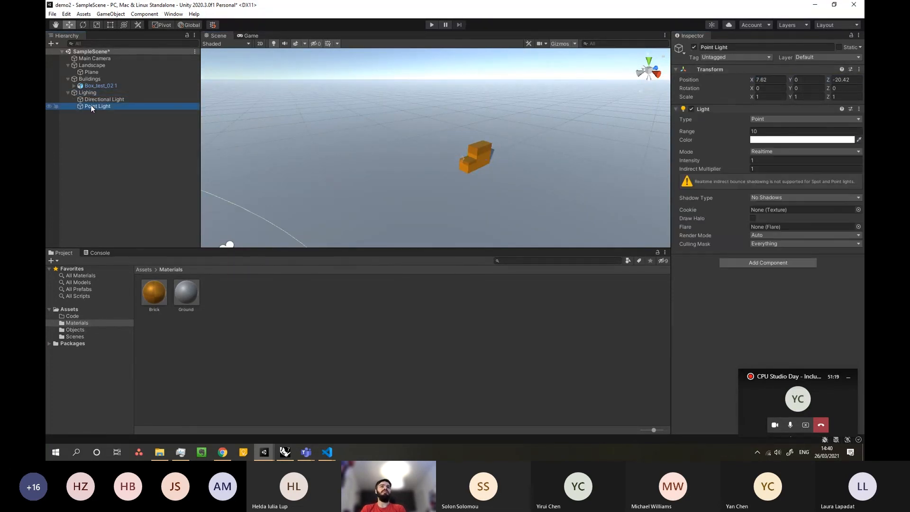
click(785, 80)
text(0)
key(Tab)
text(0)
key(Tab)
text(0)
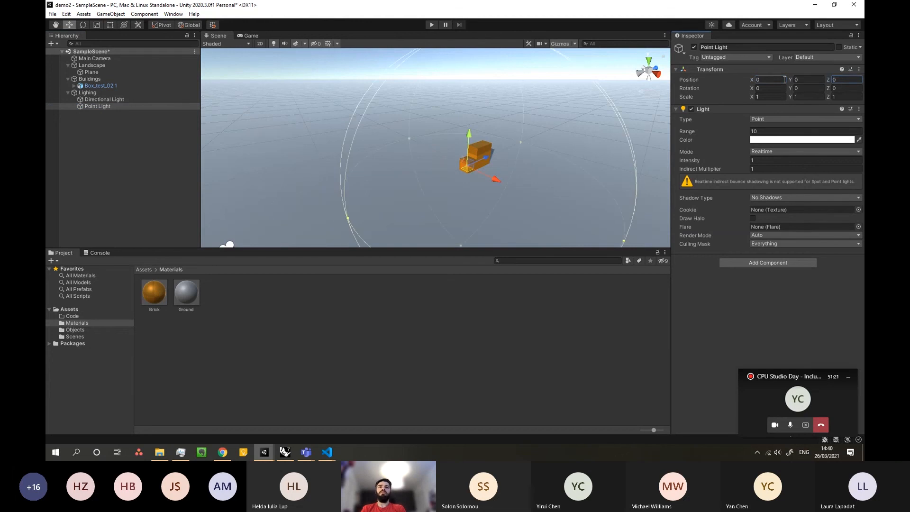
right_drag(577, 144, 506, 180)
key(f)
scroll(446, 190, up, 5)
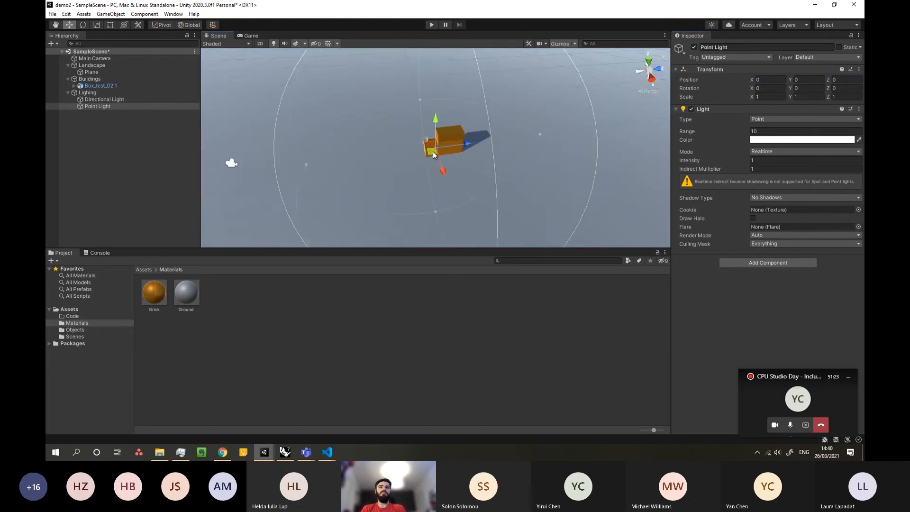
Move the point light beside the building to about X 1.28, Y 1.14, Z 1.44.
scroll(433, 152, up, 2)
drag(460, 146, 394, 112)
drag(402, 156, 495, 140)
right_drag(377, 209, 410, 186)
middle_drag(411, 185, 440, 161)
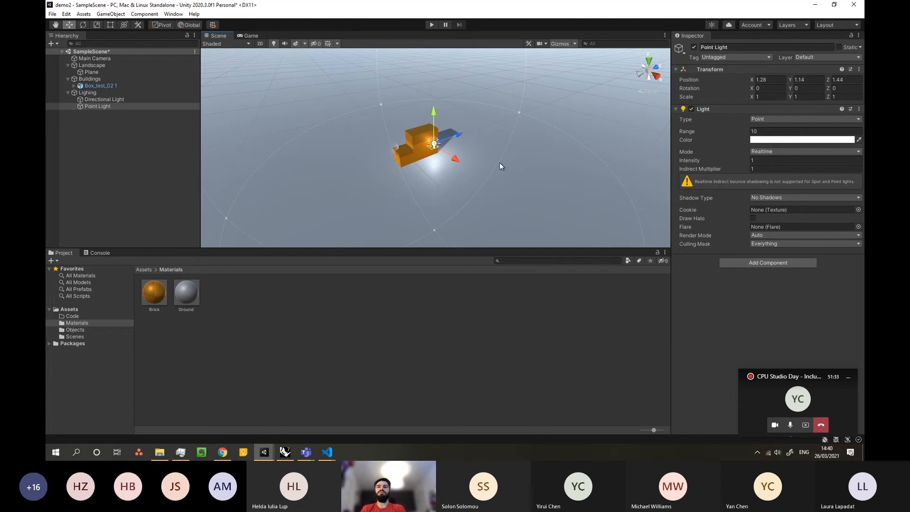
Set the point light's shadow type to Hard Shadows and shift the light horizontally to about X 2.4, Z 1.06.
click(764, 198)
click(771, 215)
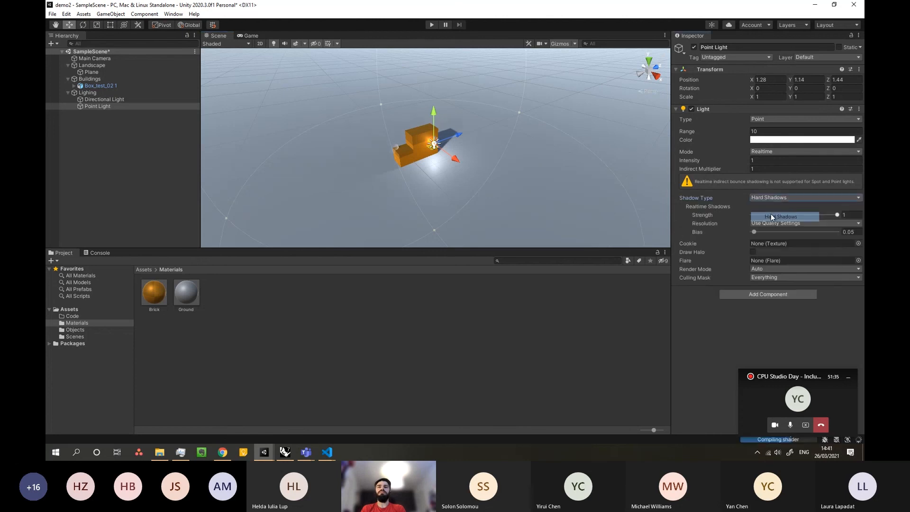
drag(454, 156, 465, 172)
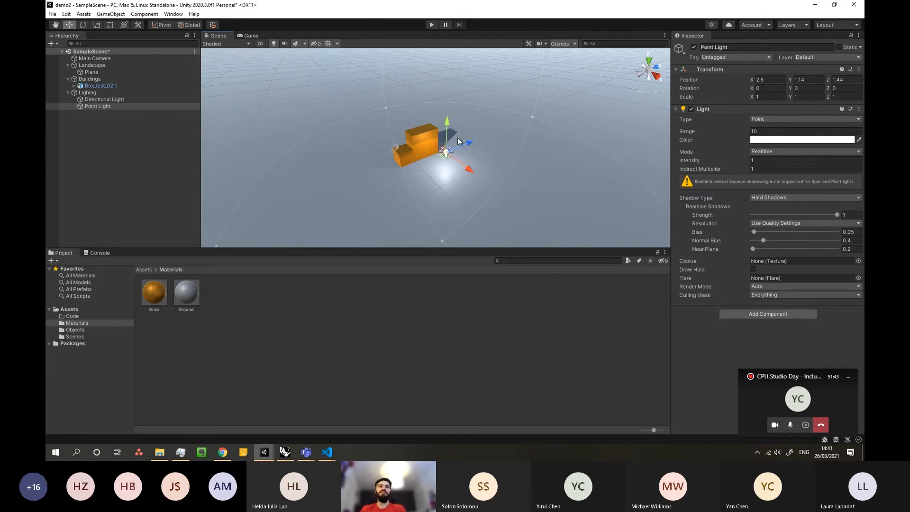
drag(470, 146, 448, 176)
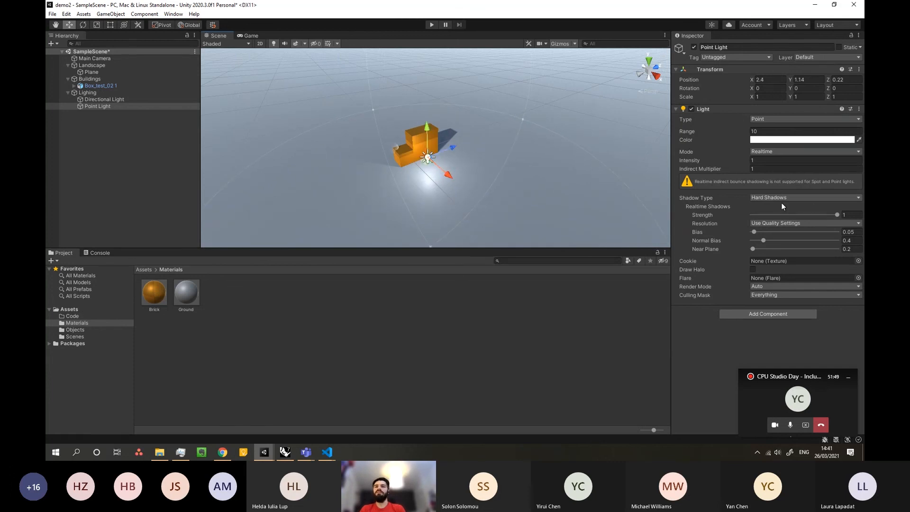
drag(457, 146, 469, 142)
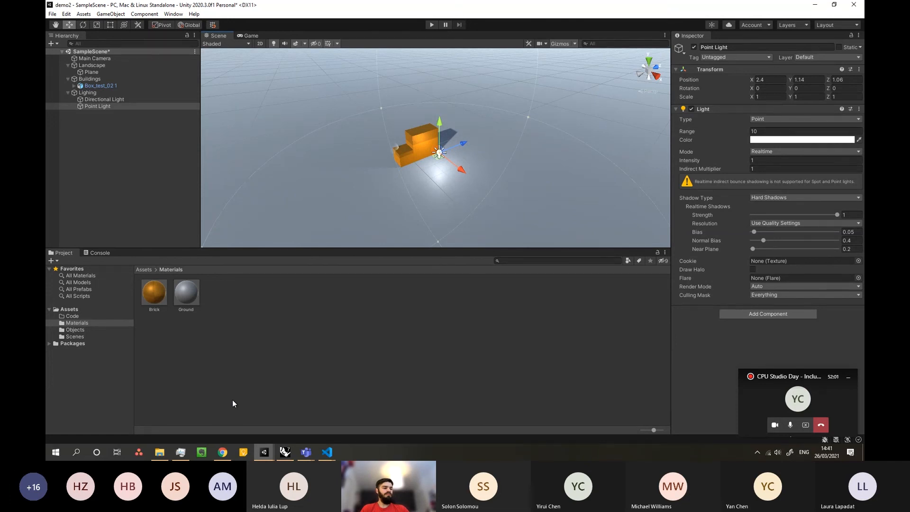
mouse_move(468, 128)
alt+mouse_down()
mouse_move(461, 140)
mouse_move(470, 126)
alt+mouse_up()
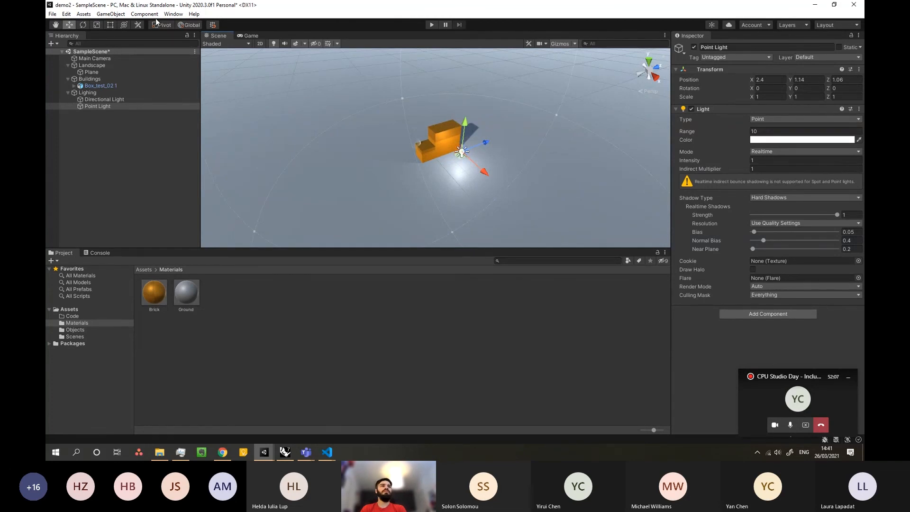
alt+drag(434, 157, 439, 114)
click(325, 133)
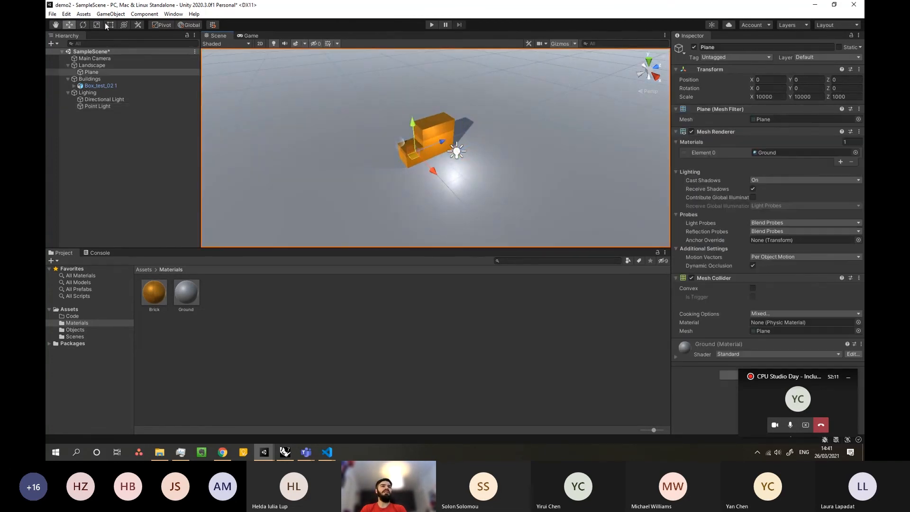
click(66, 14)
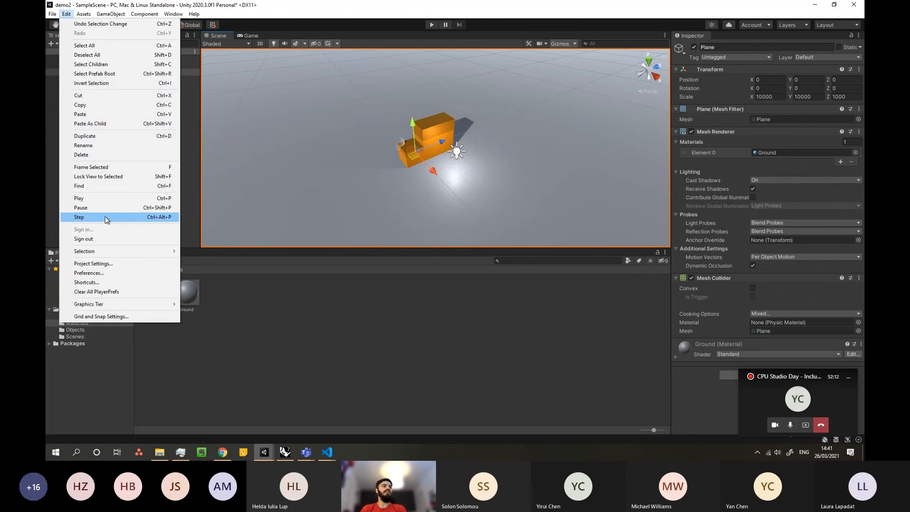
click(105, 263)
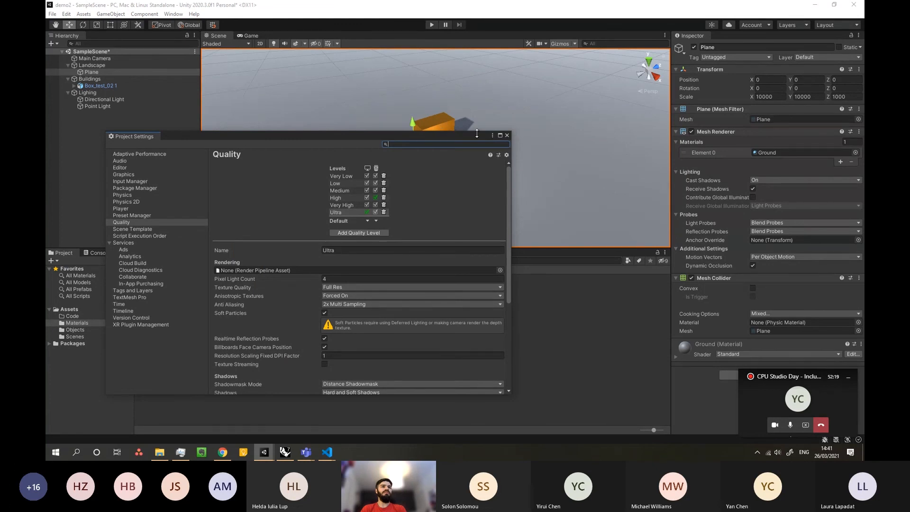
click(507, 135)
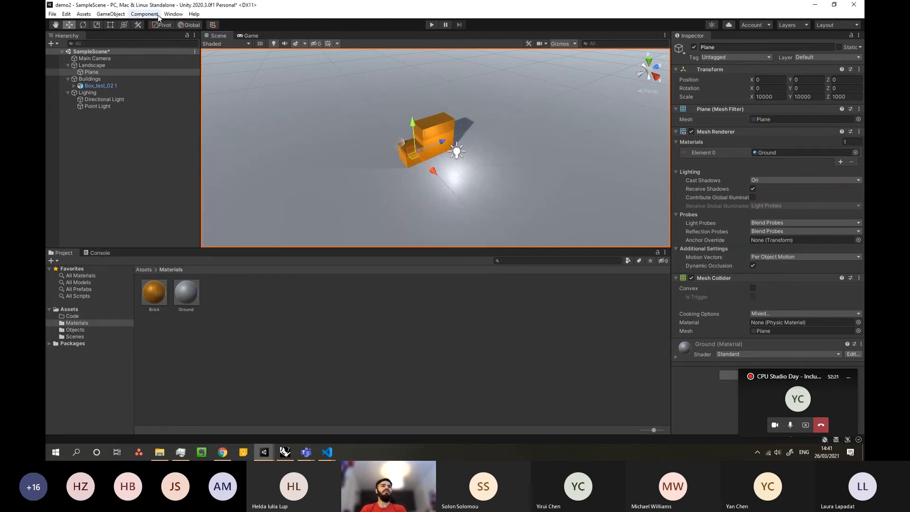
Open the Quality category of the Project Settings and reposition the settings window so its options are reachable.
click(145, 14)
mouse_move(87, 17)
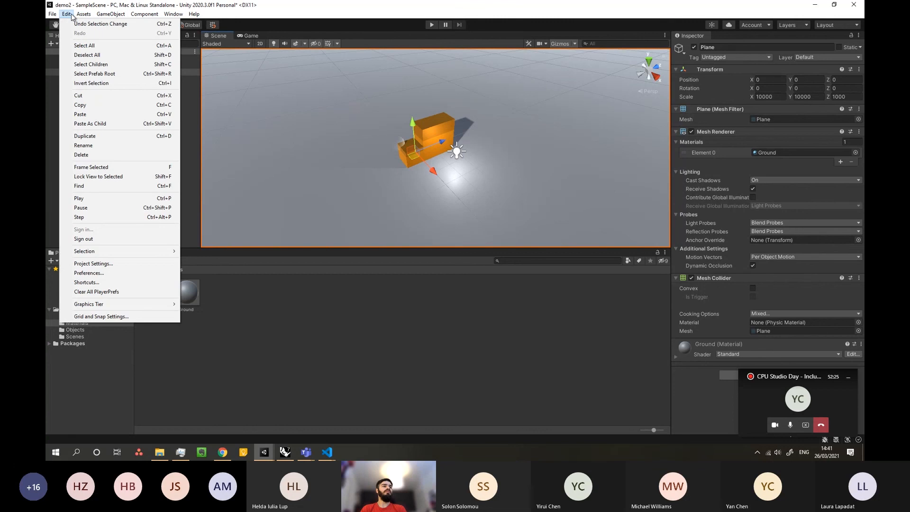
click(91, 263)
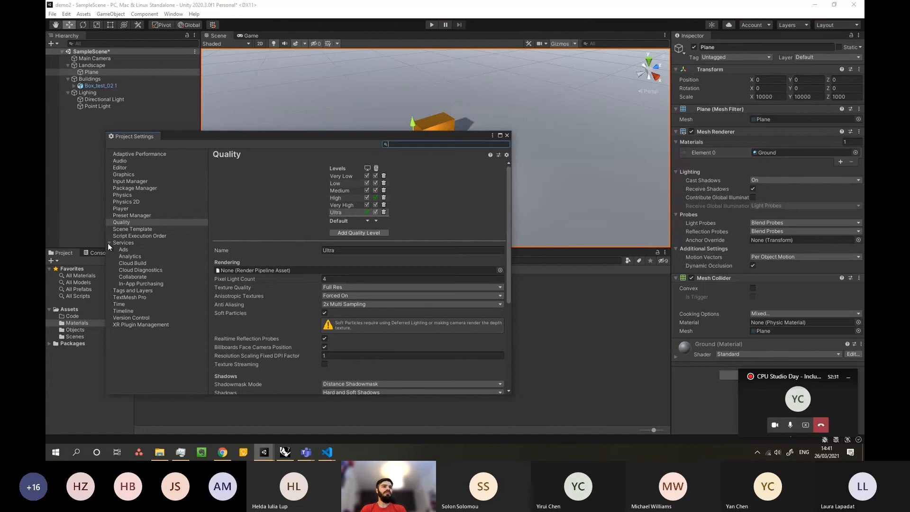
click(121, 223)
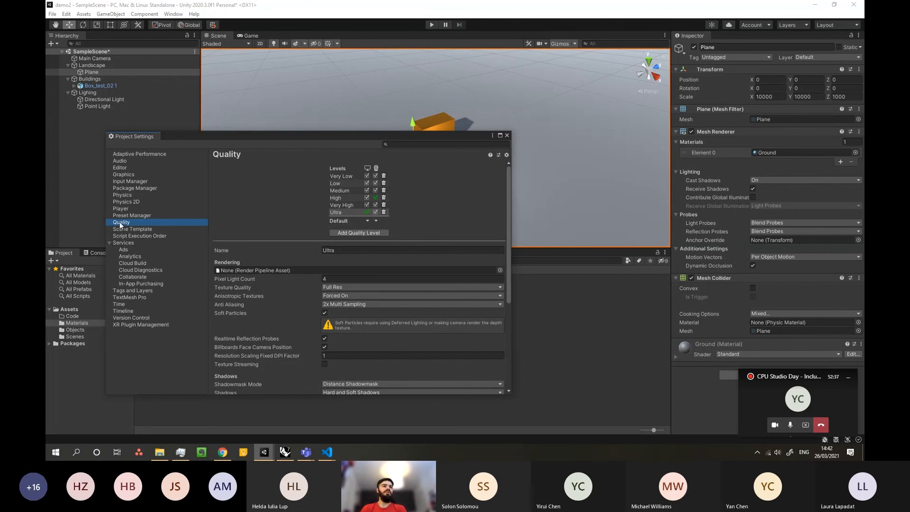
drag(232, 133, 584, 161)
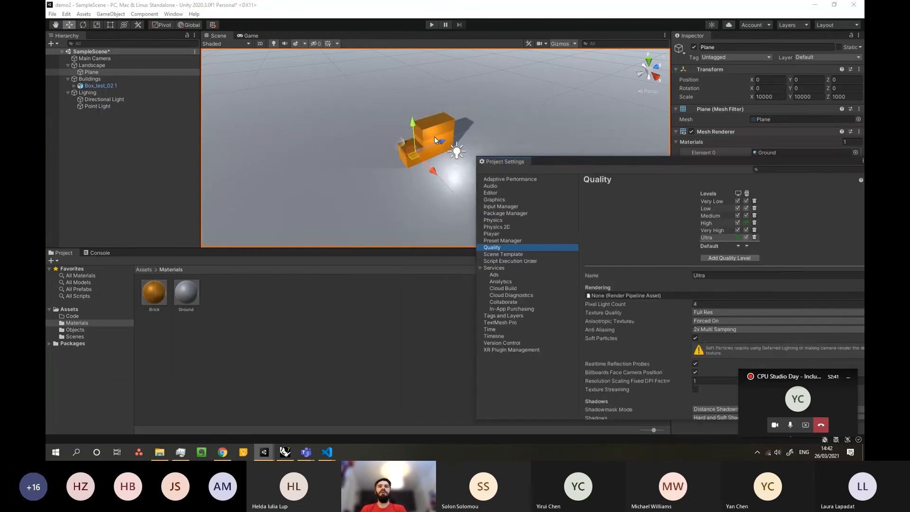
scroll(377, 149, down, 8)
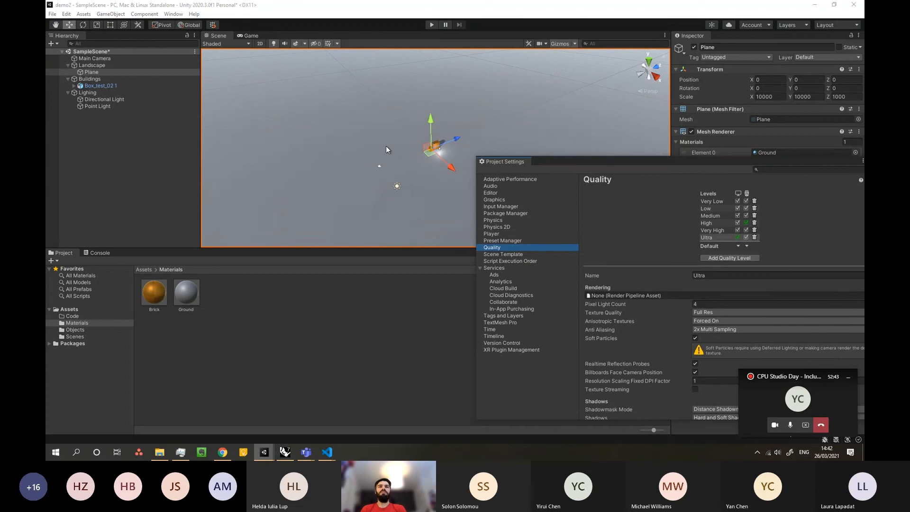
scroll(428, 153, up, 3)
scroll(452, 158, up, 3)
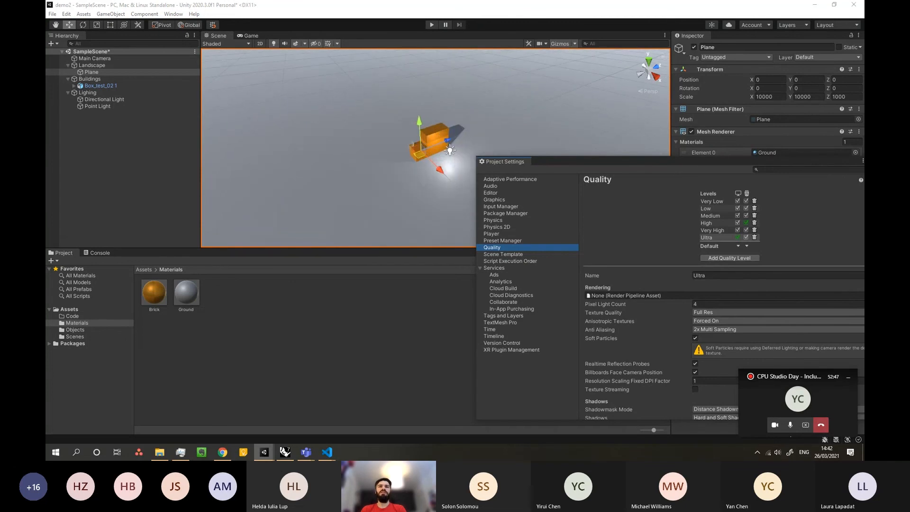
drag(547, 164, 437, 129)
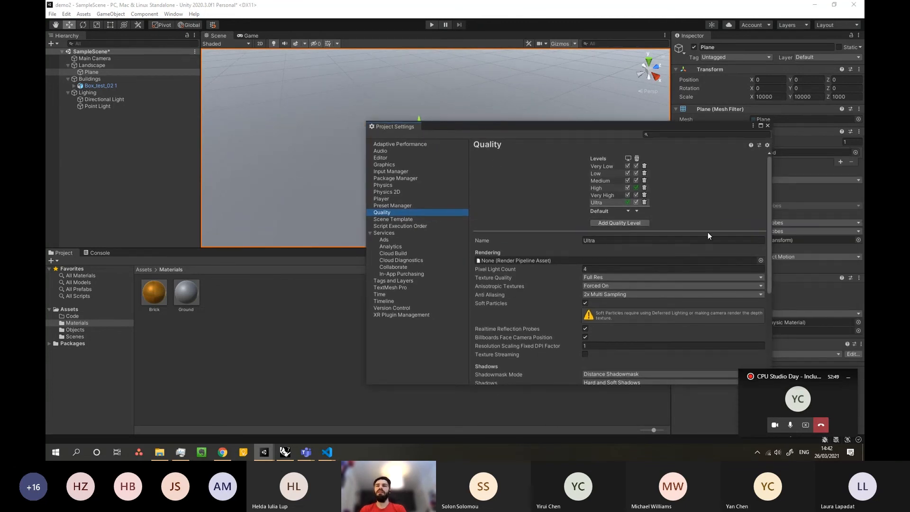
click(66, 14)
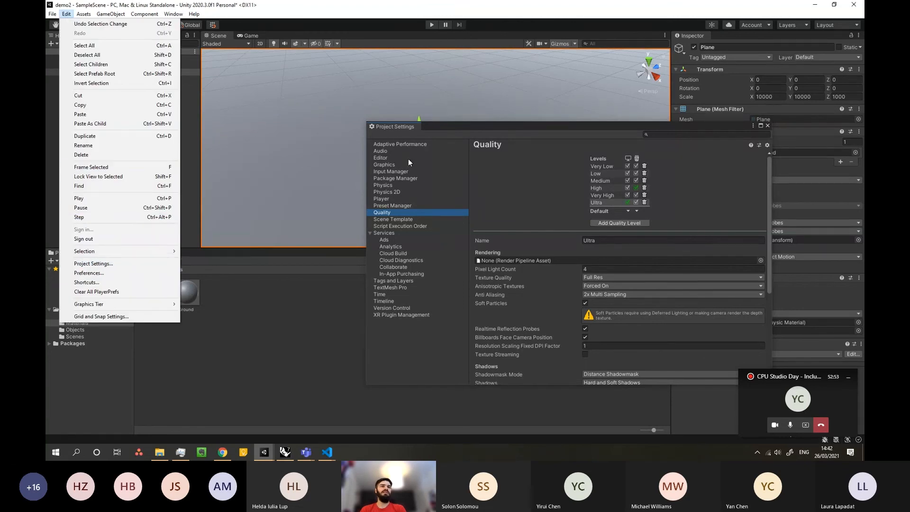
drag(401, 127, 344, 116)
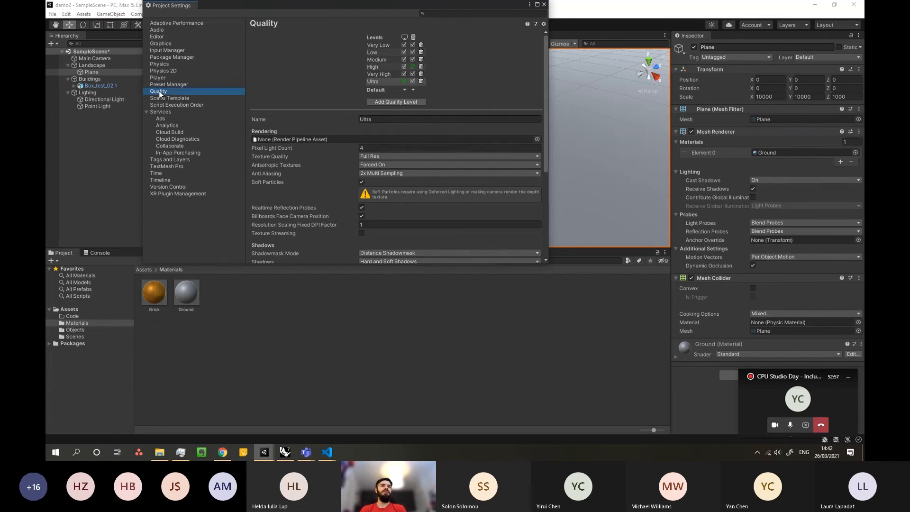
Set the Ultra quality level's Shadow Distance to 2000 and close the Project Settings.
scroll(280, 175, down, 3)
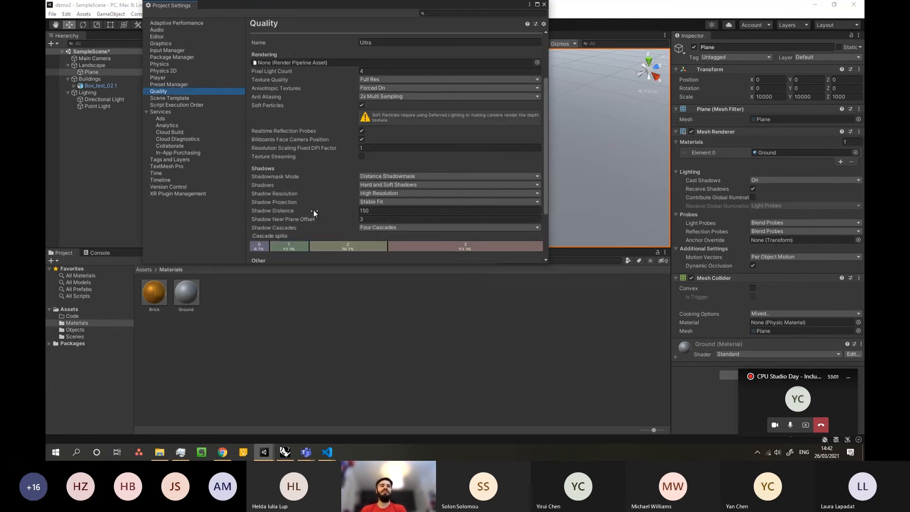
drag(281, 214, 418, 209)
text(2000)
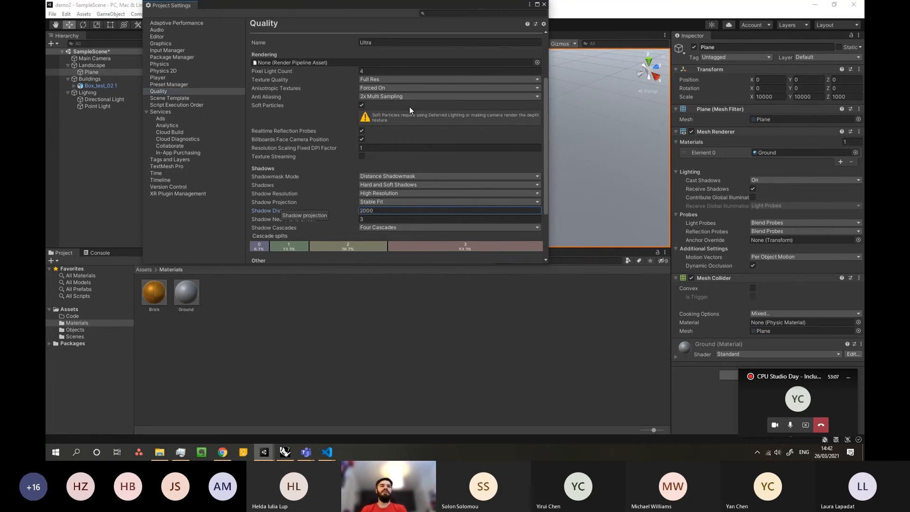
click(544, 4)
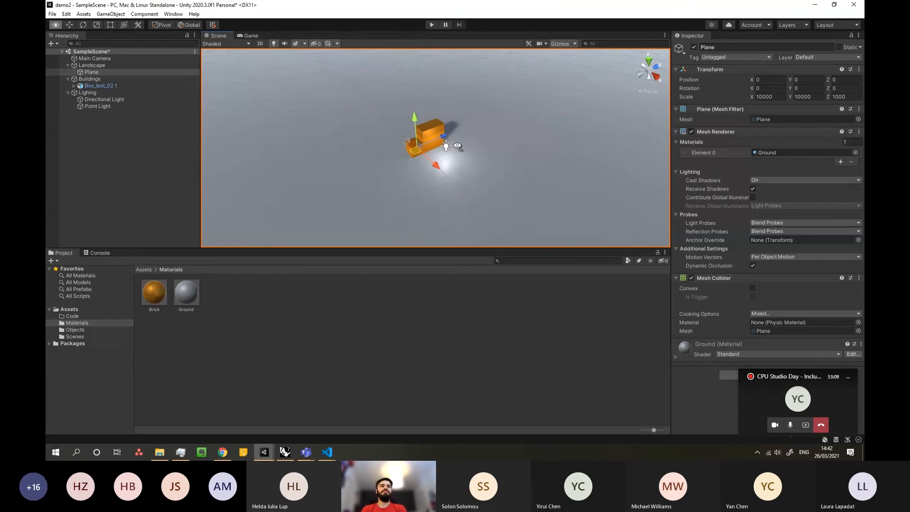
Save the scene and run it in Play mode to preview the lit building.
scroll(433, 150, up, 4)
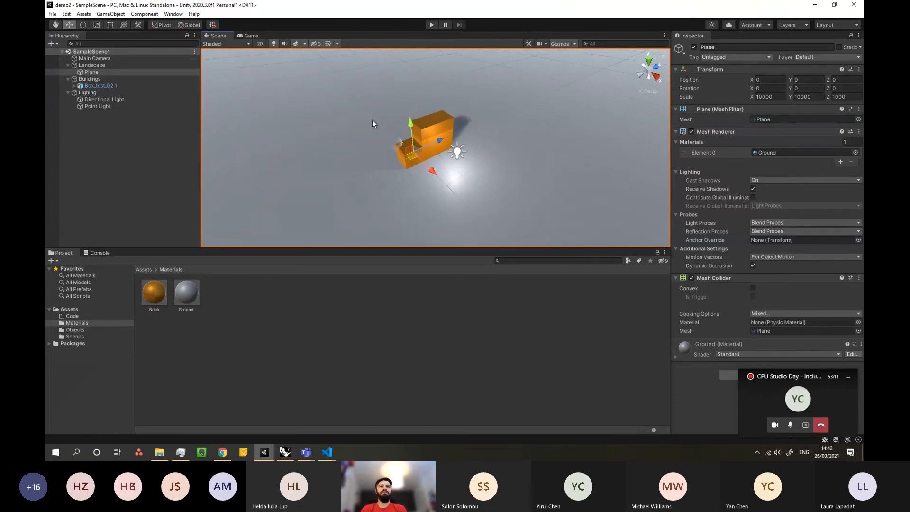
key(ctrl+s)
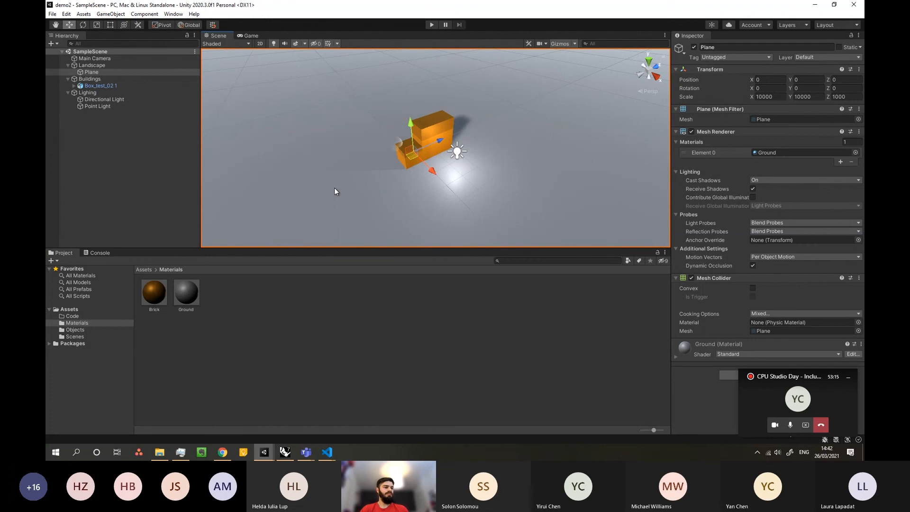
click(432, 24)
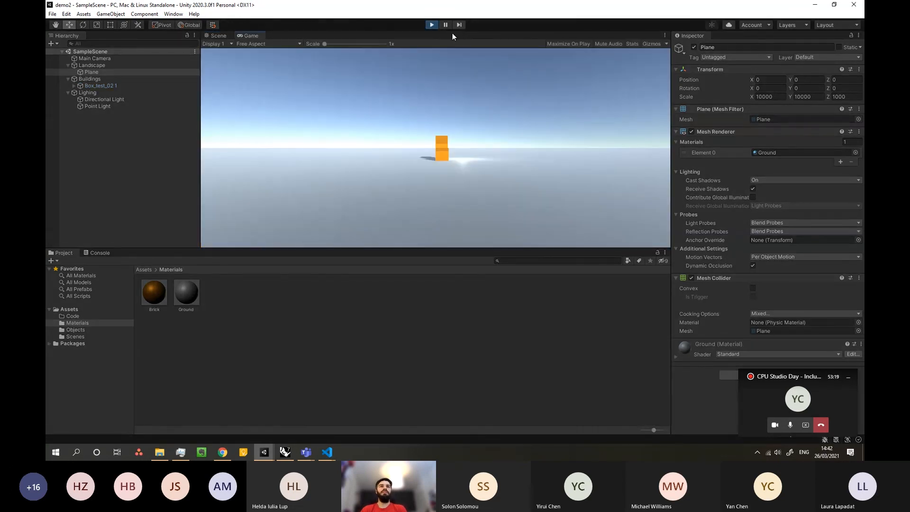